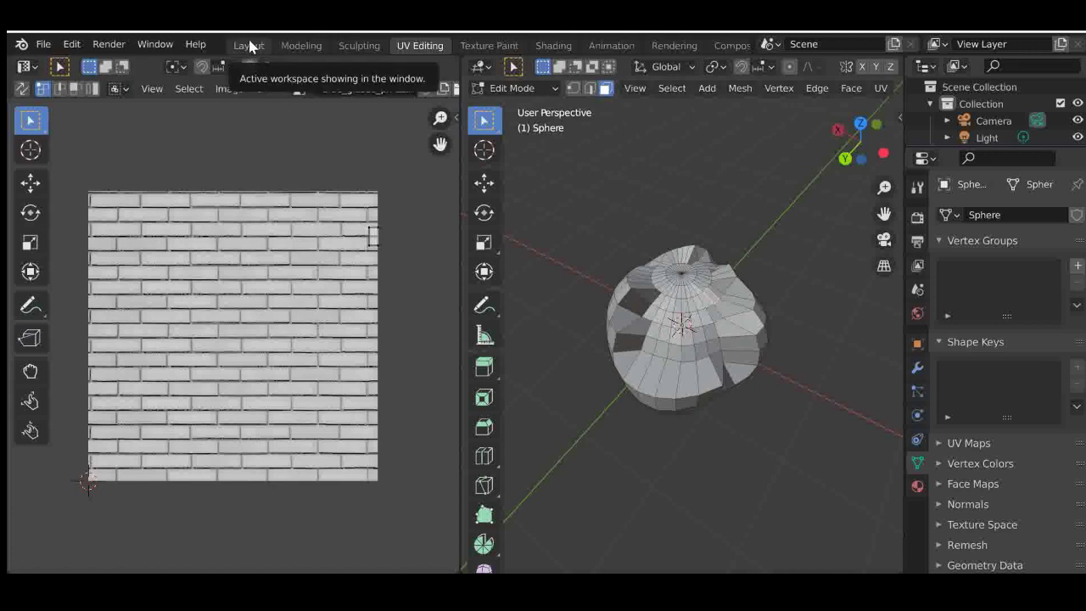
- Examine the deformed sphere in the Layout workspace, deselect it and show its material properties
left_click(248, 45)
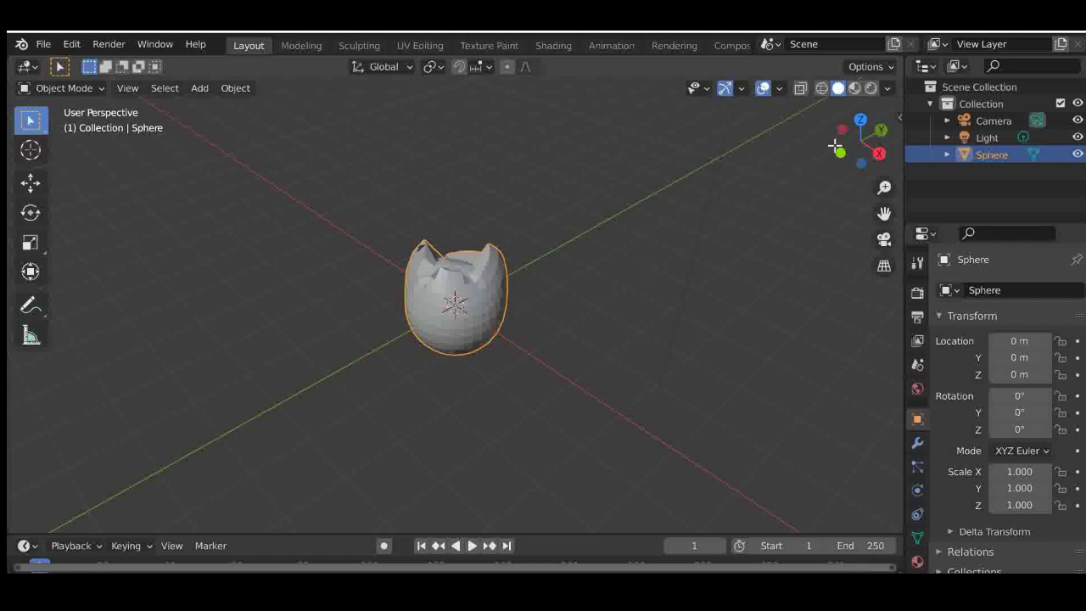
left_click_drag(836, 146, 794, 190)
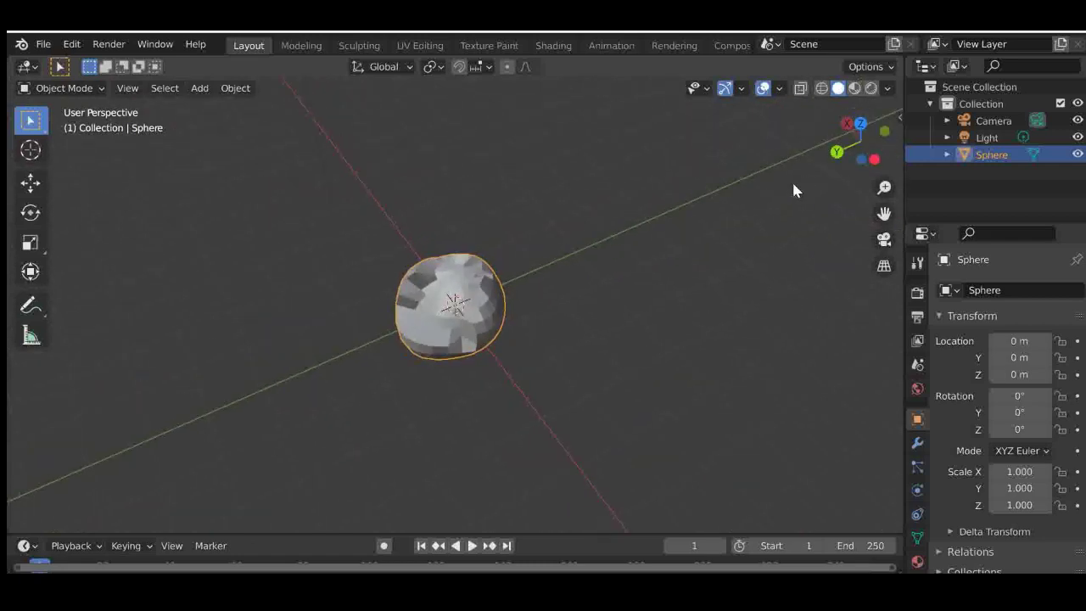
scroll(516, 262, "up", 5)
left_click(258, 196)
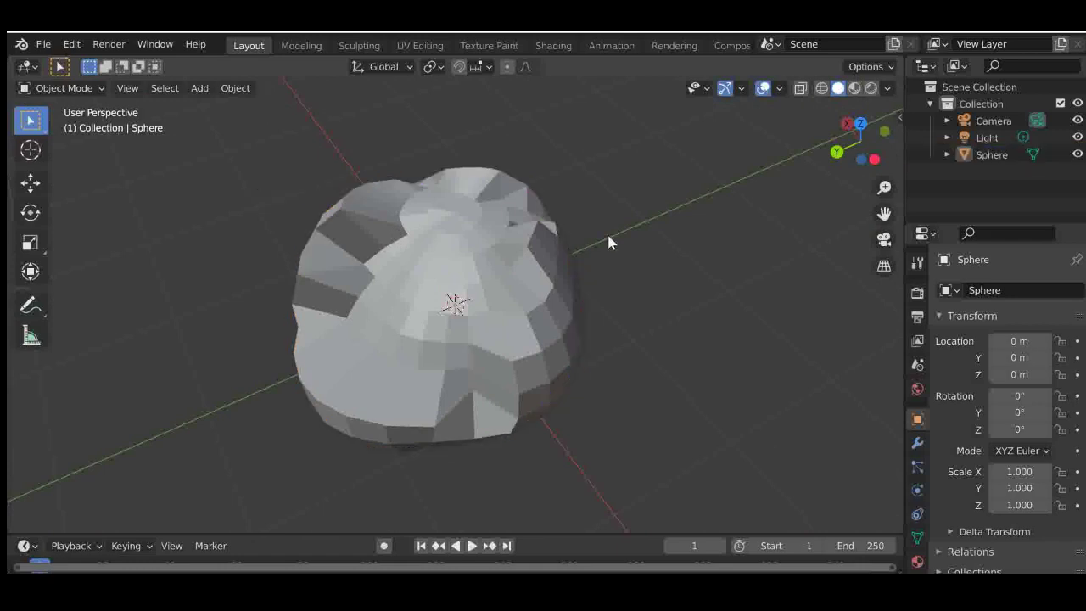
scroll(480, 359, "down", 4)
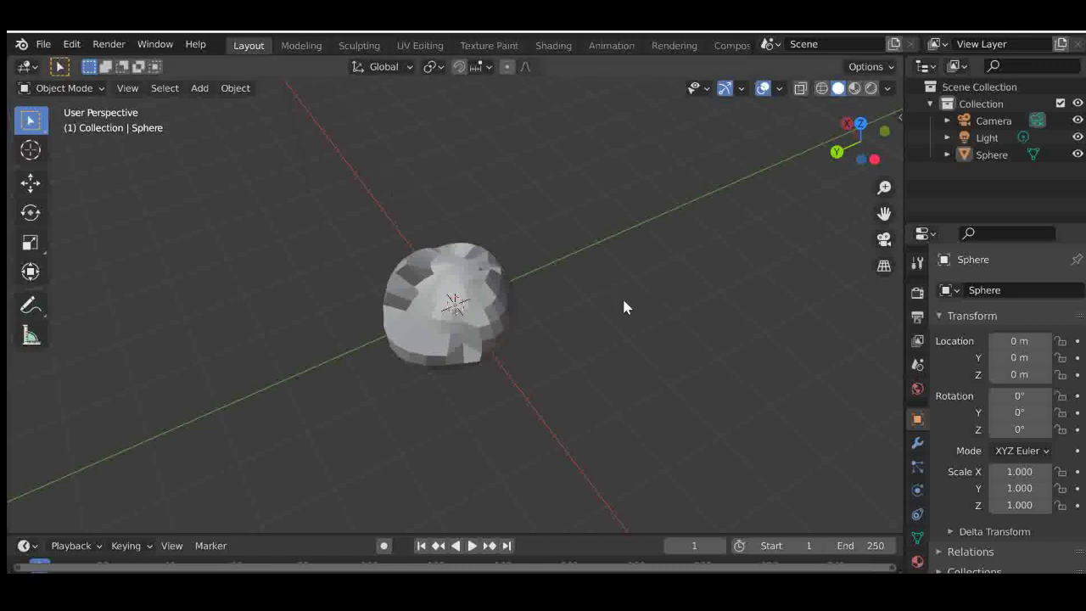
left_click(917, 560)
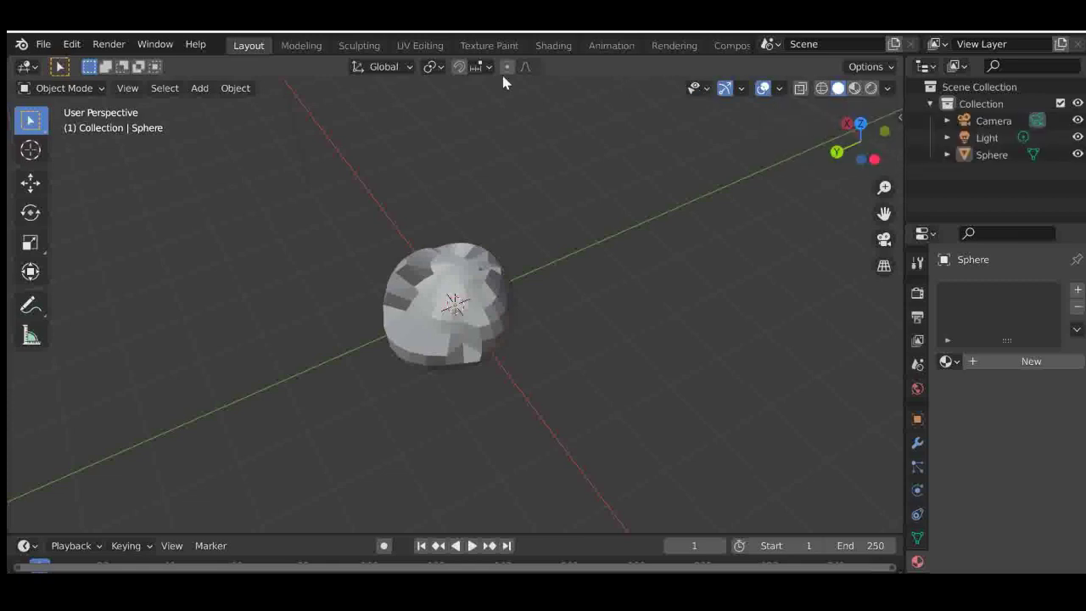
- Open the Modeling workspace, switch the sphere to Vertex Paint mode and return it to Edit Mode
left_click(298, 46)
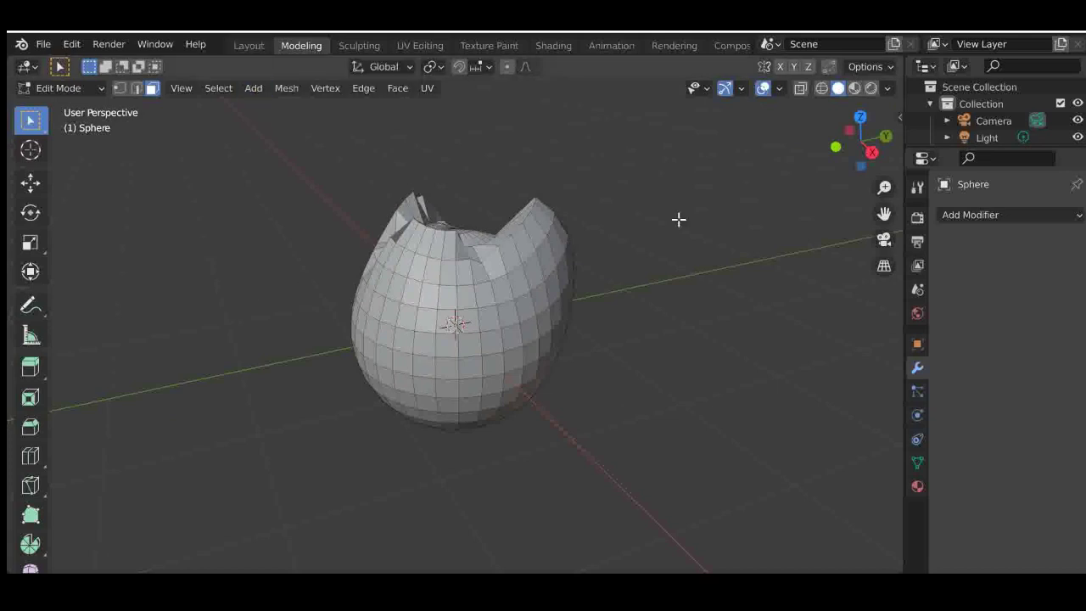
left_click_drag(861, 140, 835, 179)
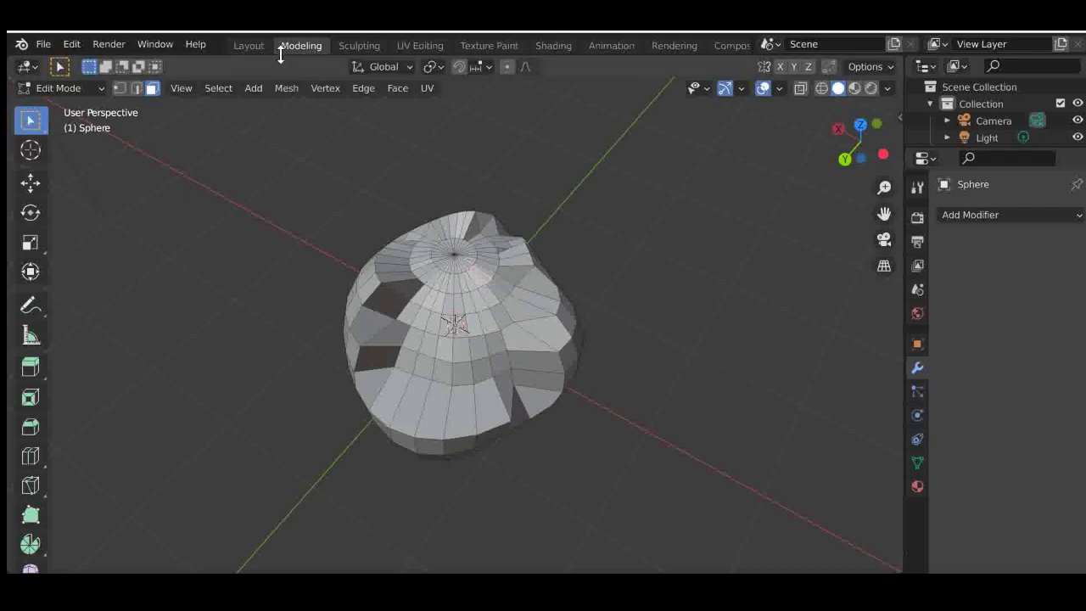
left_click(101, 89)
left_click(89, 127)
left_click(92, 88)
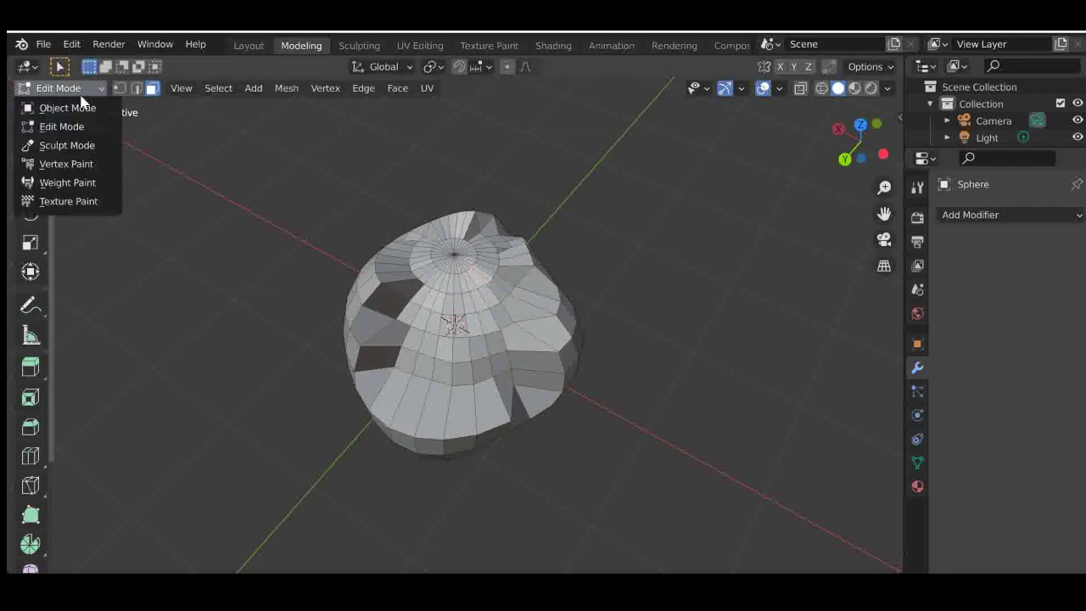
left_click(79, 161)
left_click(80, 85)
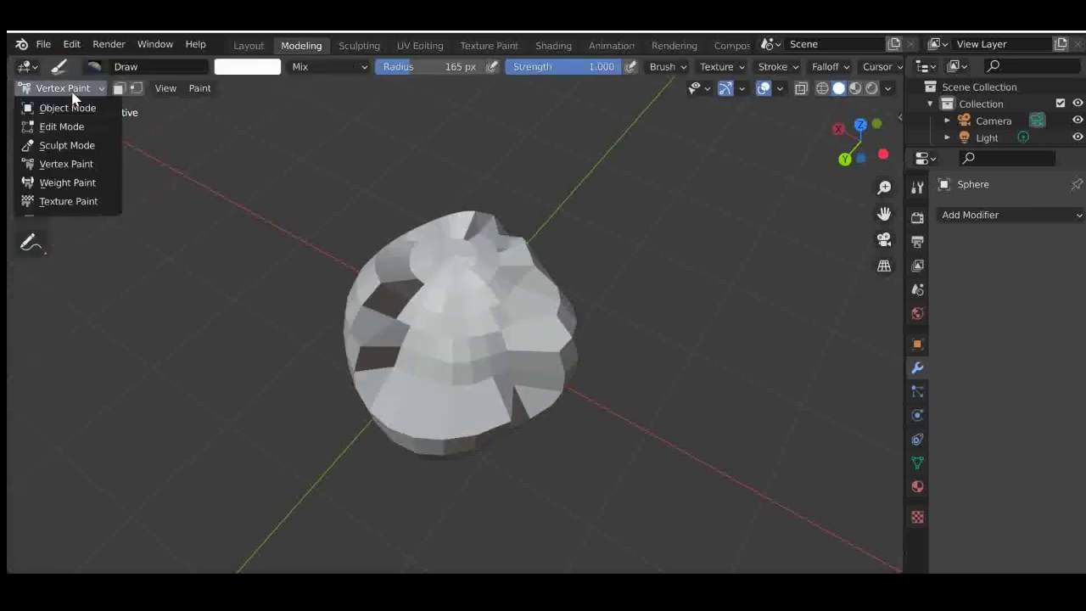
left_click(67, 134)
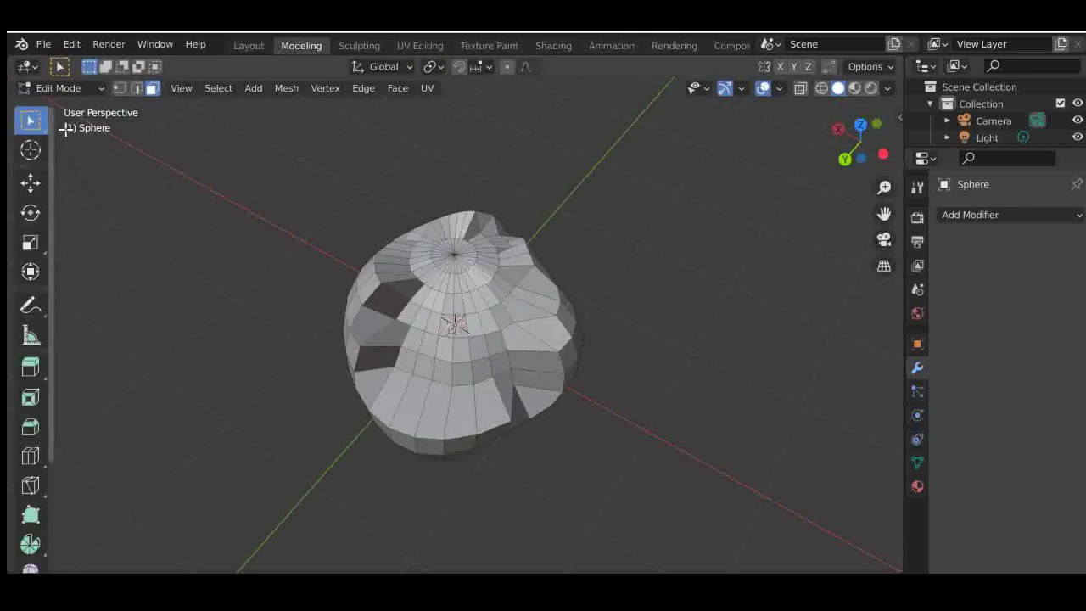
- In the Sculpting workspace, try Box Mask on the mesh's front, invert it, mask the mesh in left orthographic view and clear the mask
left_click(357, 47)
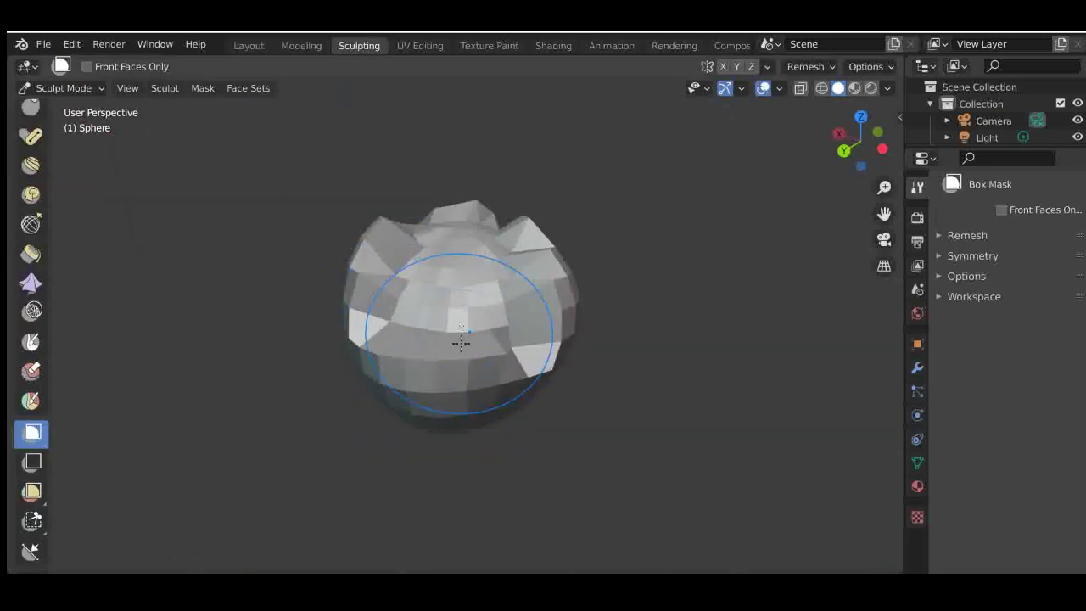
mouse_move(416, 284)
left_mouse_down()
mouse_move(425, 237)
mouse_move(453, 303)
left_mouse_up()
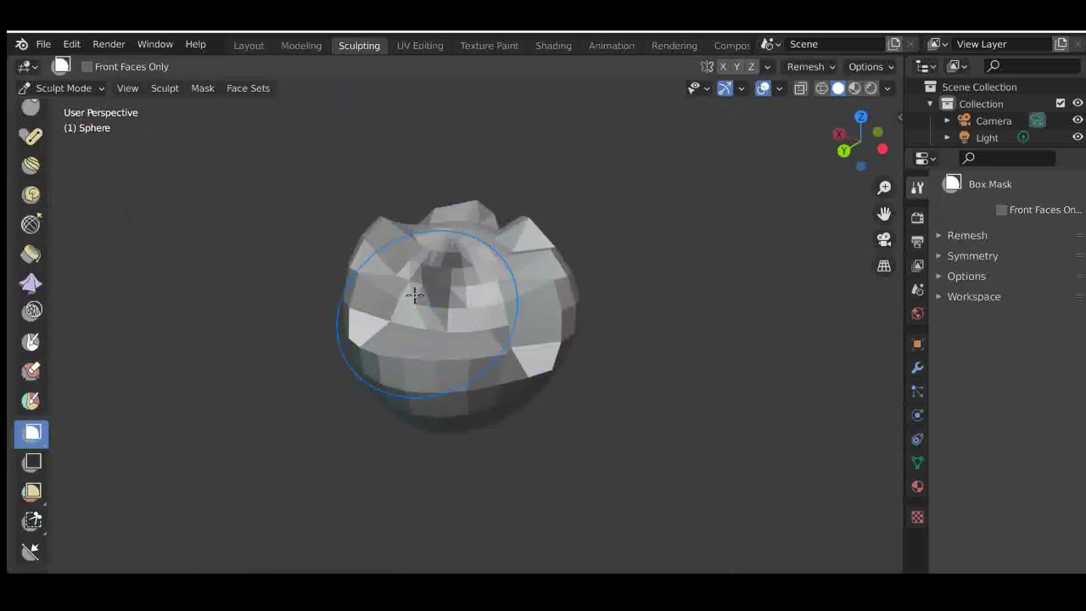
key("ctrl+i")
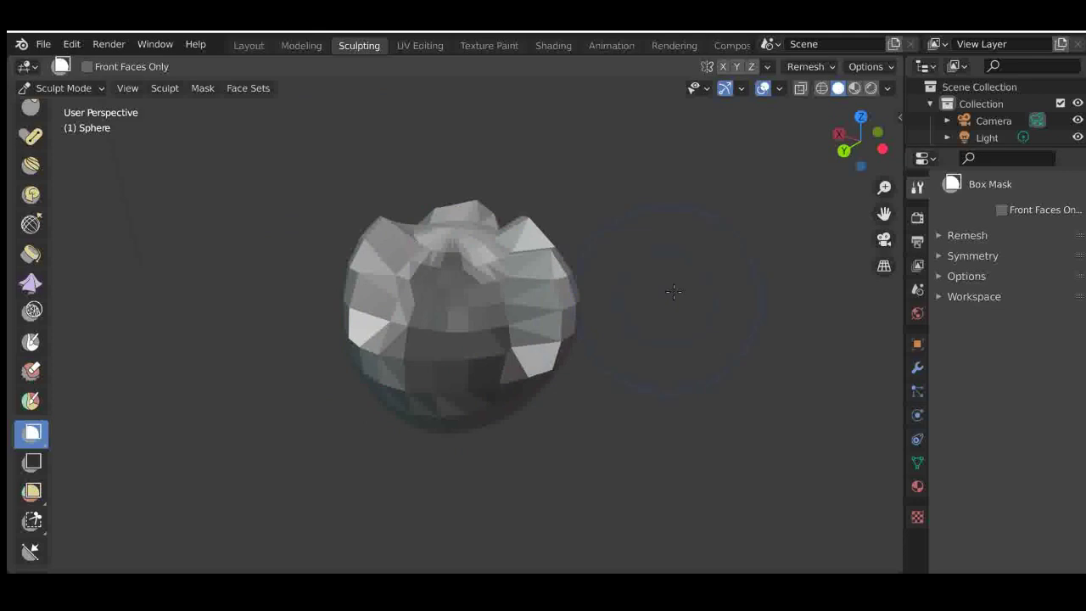
left_click(882, 148)
left_click_drag(301, 172, 671, 459)
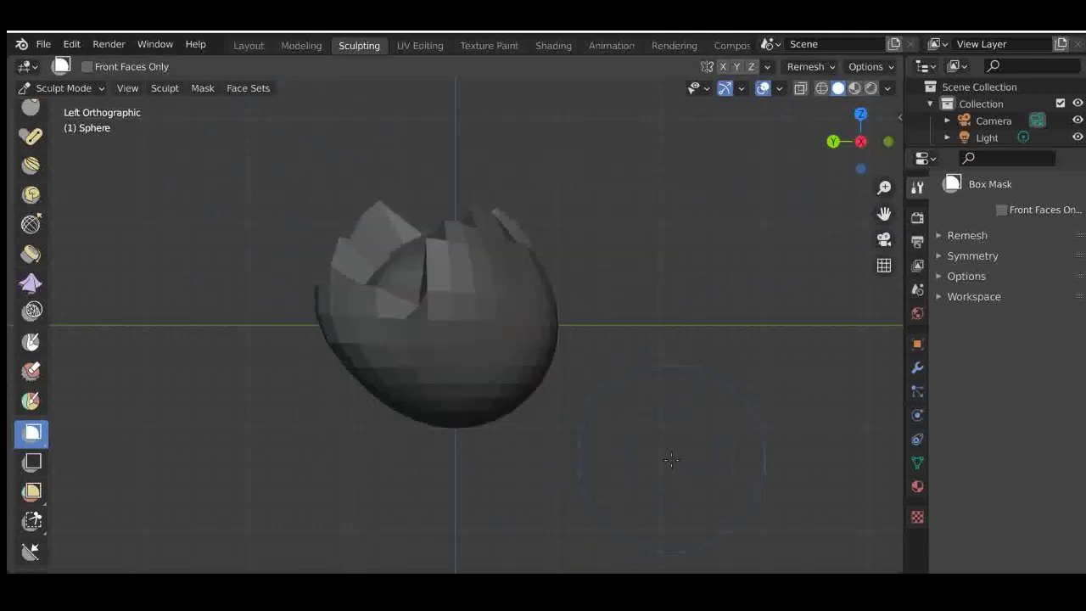
left_click_drag(865, 140, 797, 153)
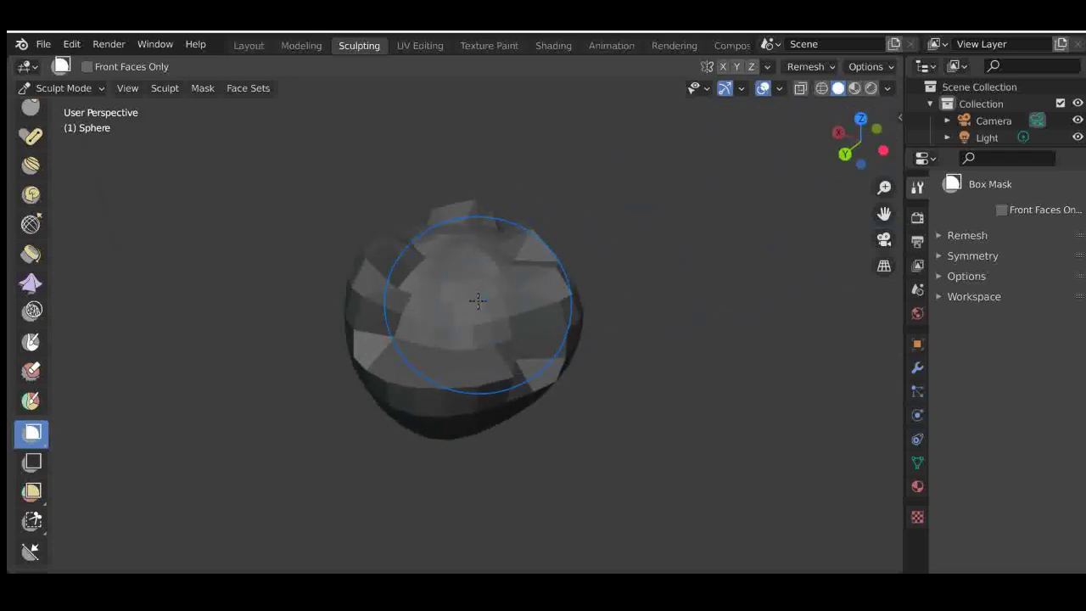
key("alt+m")
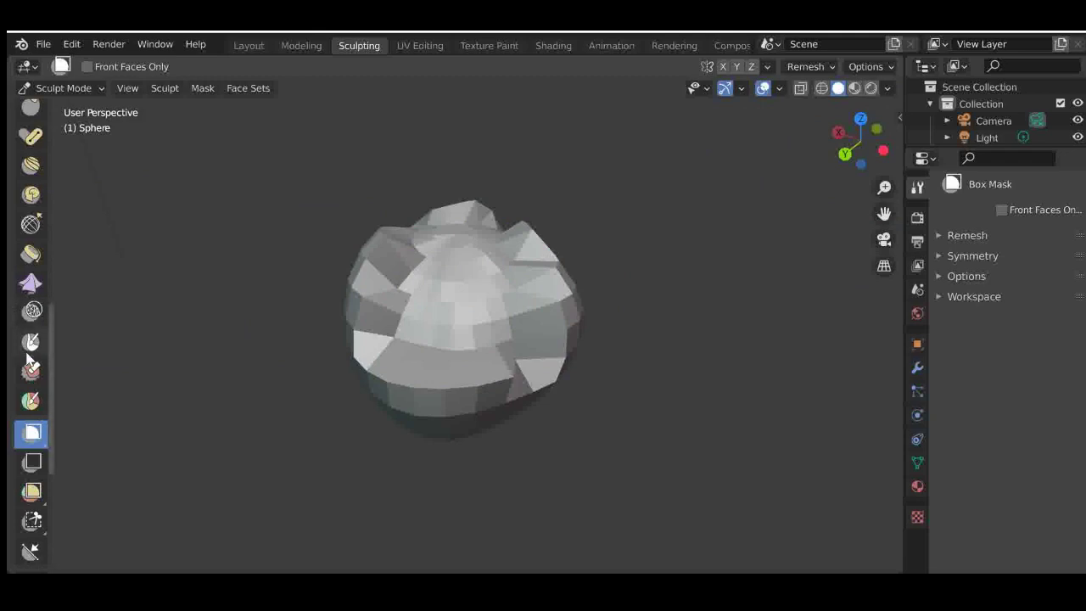
- Try pulling the mesh's upper-left bulge upward with the Grab brush and undo the stroke
scroll(25, 296, "up", 6)
left_click(31, 266)
mouse_move(399, 254)
left_mouse_down()
mouse_move(412, 243)
mouse_move(374, 212)
mouse_move(464, 100)
left_mouse_up()
key("ctrl+z")
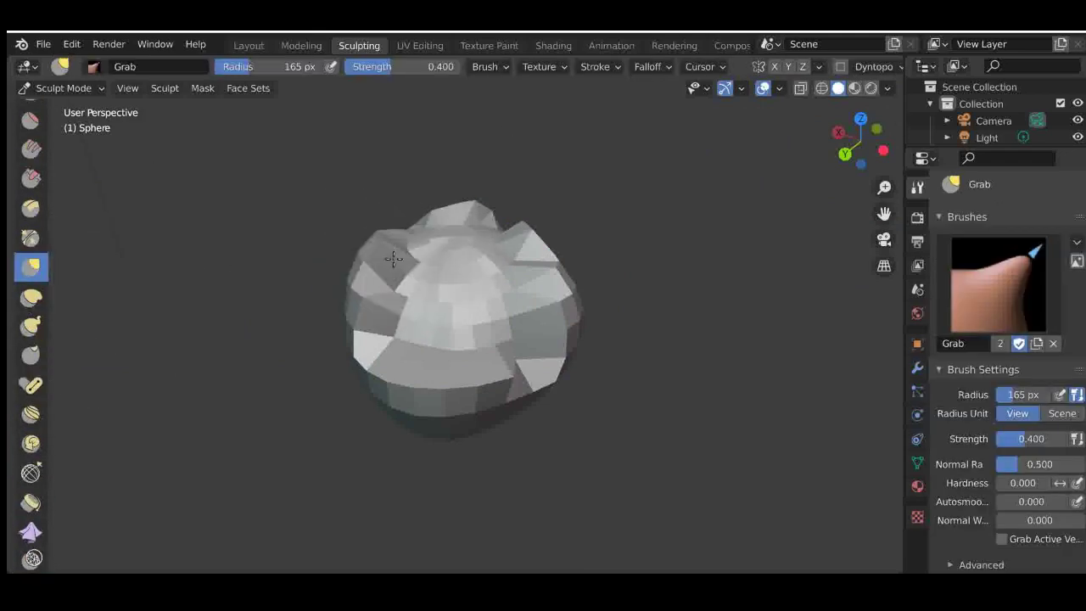
- Mask the right half of the mesh with the Box Mask tool
scroll(26, 446, "down", 4)
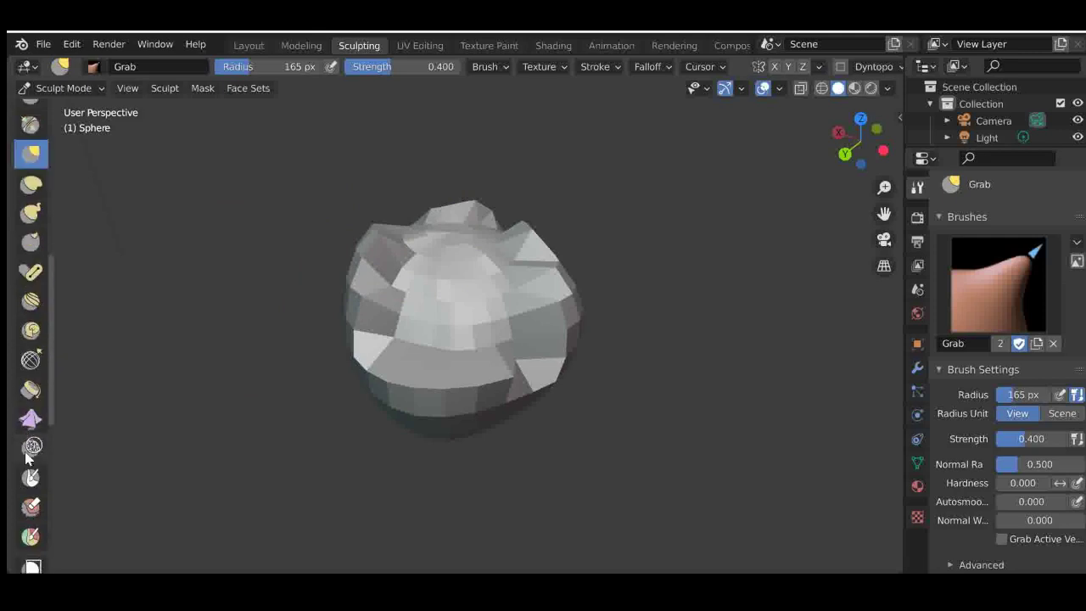
scroll(30, 444, "down", 4)
left_click(32, 454)
left_click_drag(442, 246, 582, 424)
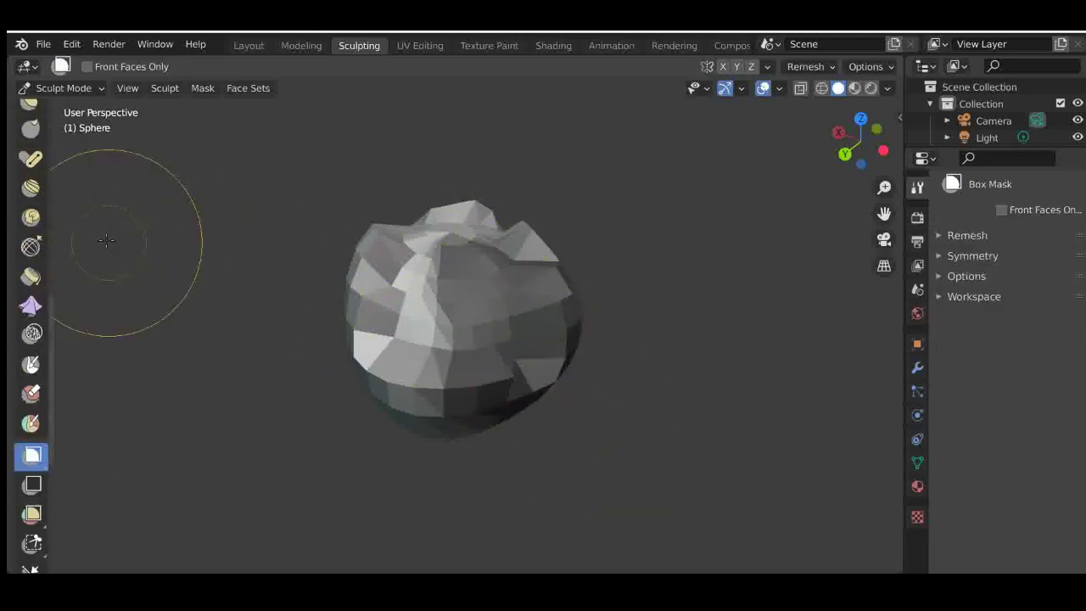
- Deform the unmasked left side of the mesh with two Elastic Deform strokes, the last one pulling it up and outward
scroll(45, 169, "up", 3)
left_click(42, 156)
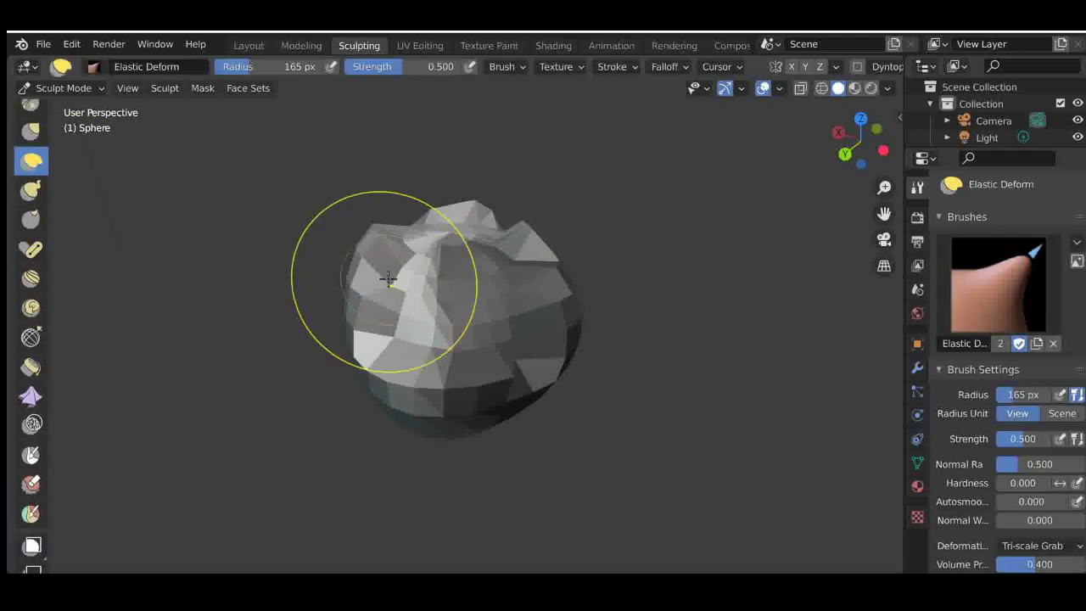
mouse_move(386, 281)
left_mouse_down()
mouse_move(136, 296)
mouse_move(720, 320)
left_mouse_up()
mouse_move(424, 289)
left_mouse_down()
mouse_move(490, 210)
mouse_move(38, 170)
mouse_move(285, 230)
mouse_move(38, 182)
mouse_move(31, 161)
mouse_move(279, 194)
left_mouse_up()
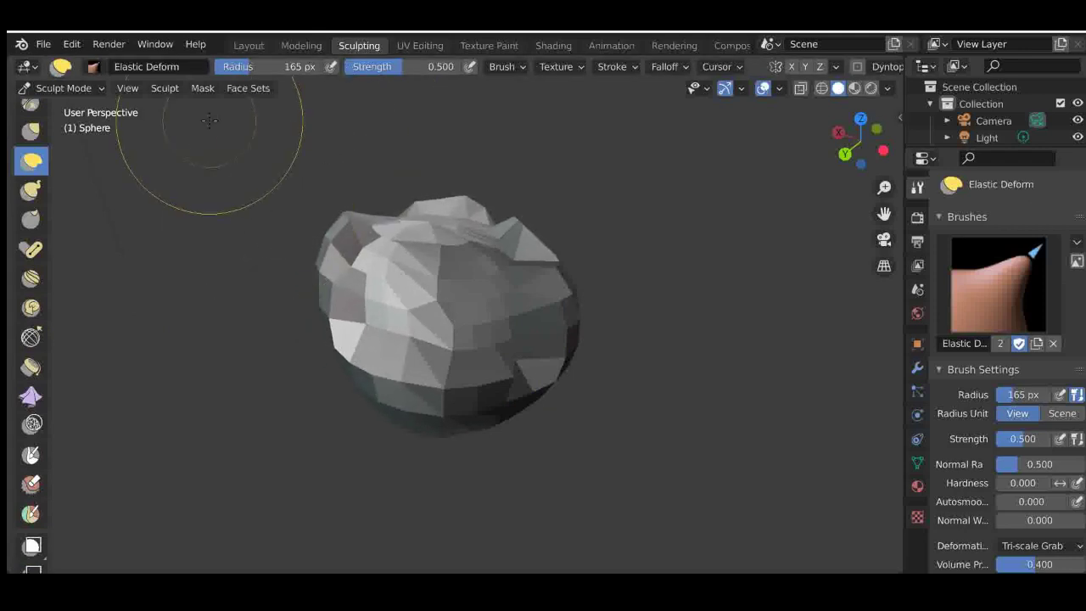
- Go to the UV Editing workspace and select all faces of the sphere to display its full UV layout
left_click(401, 46)
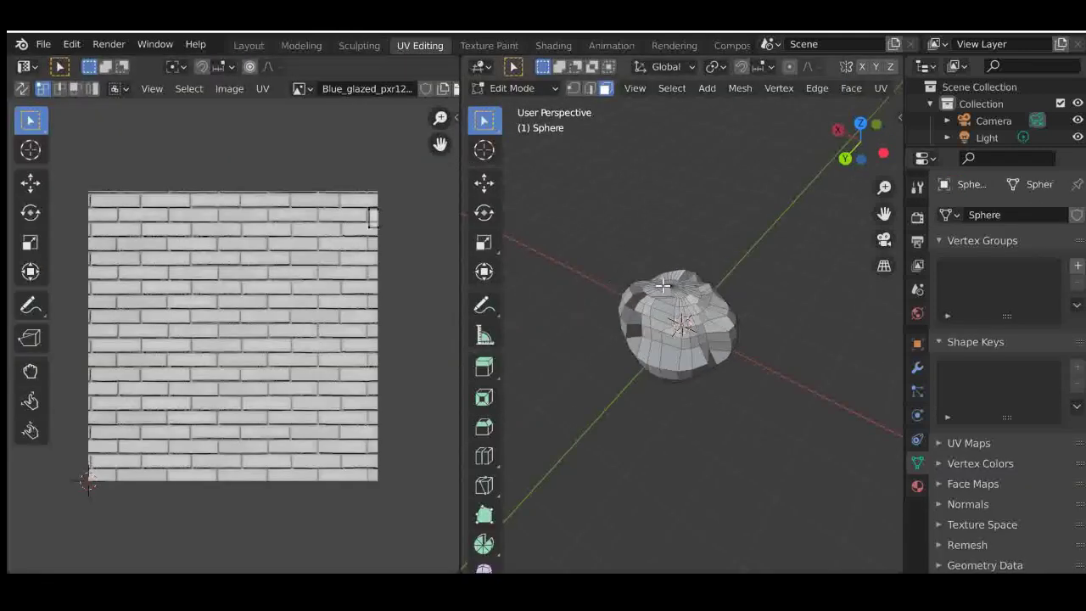
scroll(663, 286, "up", 4)
key("a")
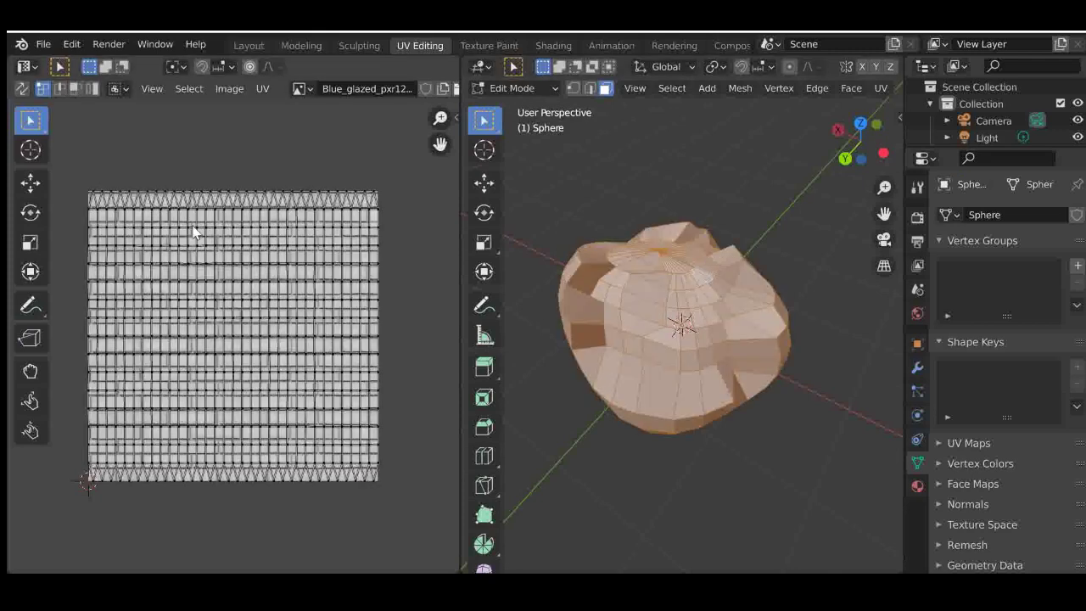
scroll(113, 229, "down", 2)
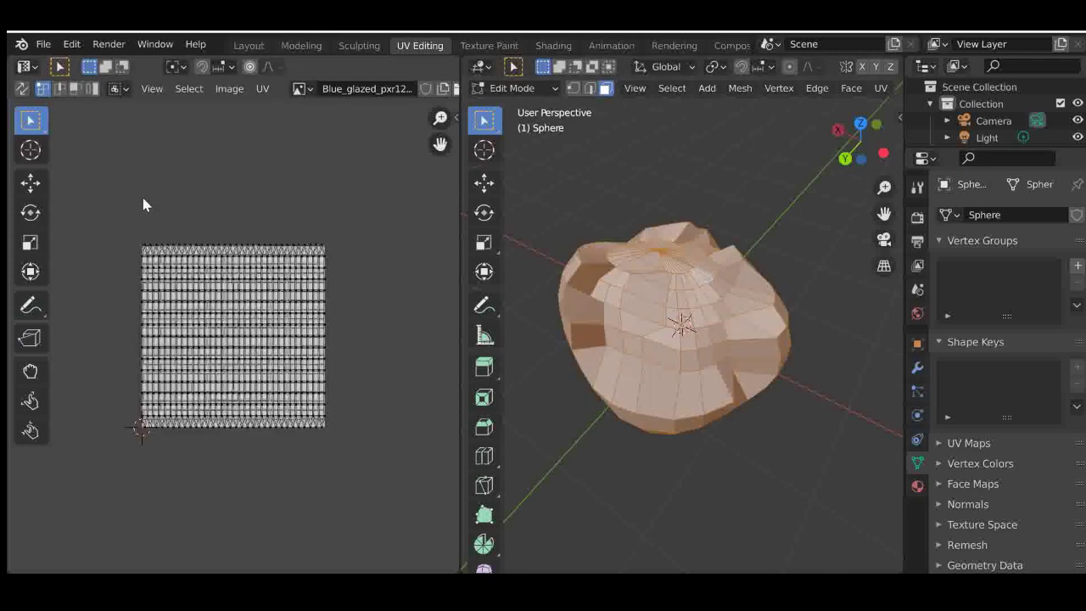
- Replace the brick image in the UV editor with the Building_block_pxr image from the brick folder
scroll(416, 88, "down", 3)
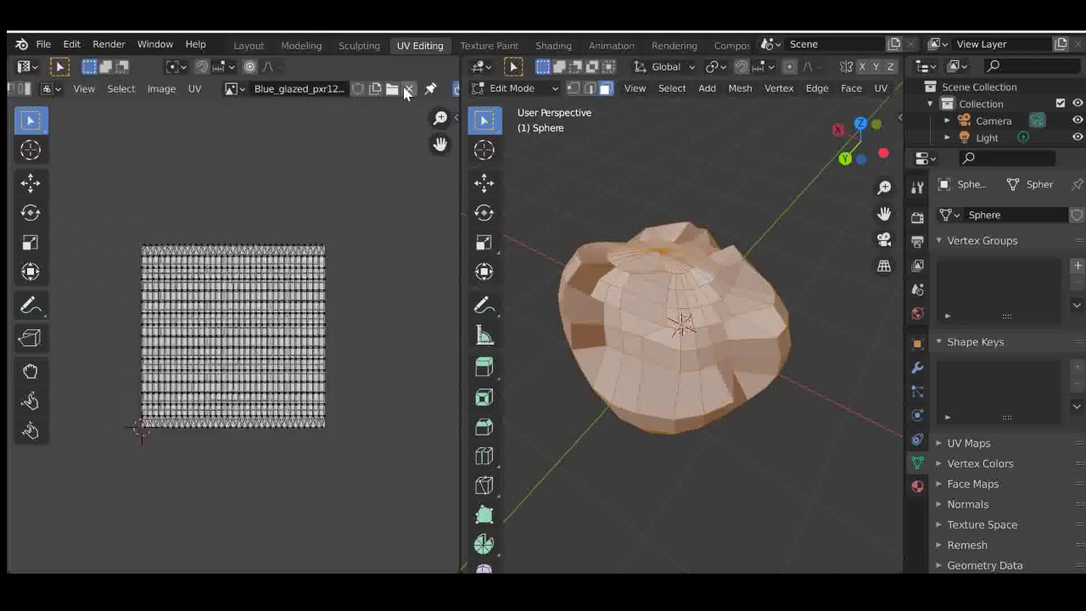
left_click(407, 90)
left_click(323, 88)
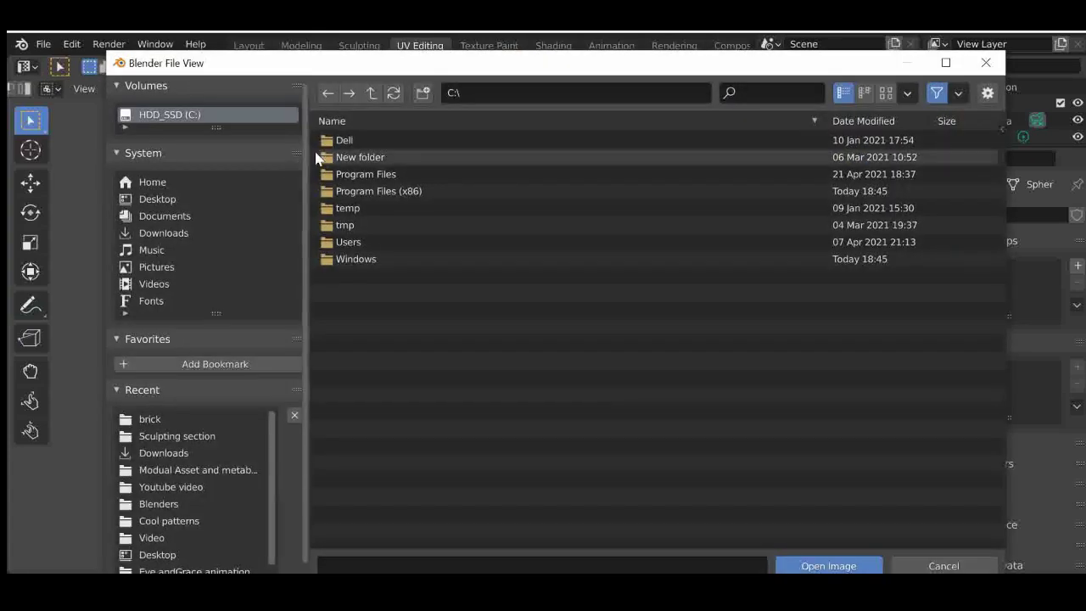
left_click(183, 416)
double_click(441, 226)
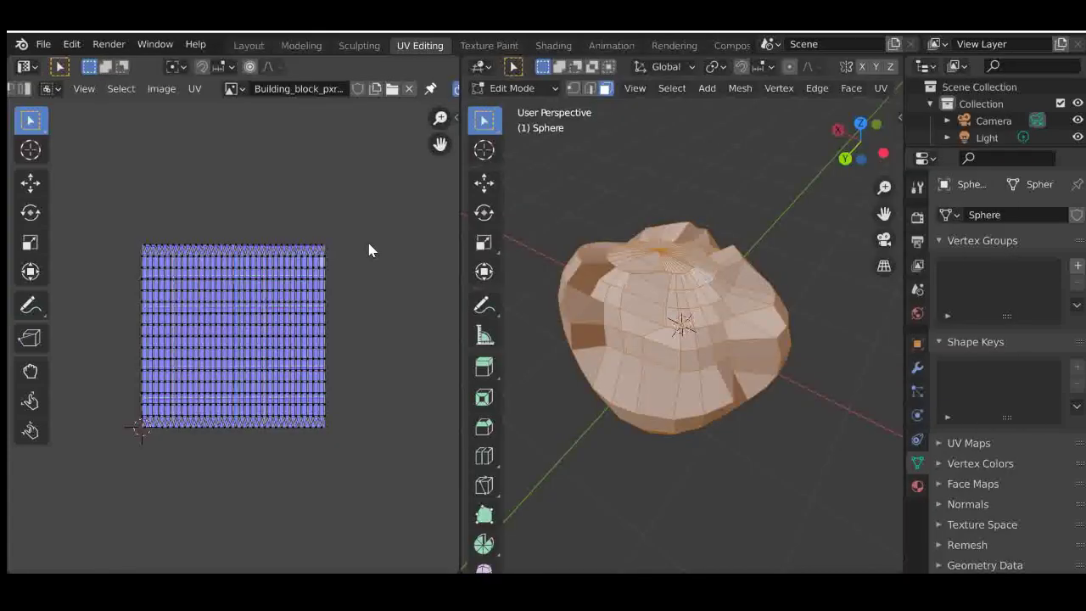
scroll(210, 286, "up", 10)
scroll(210, 286, "down", 12)
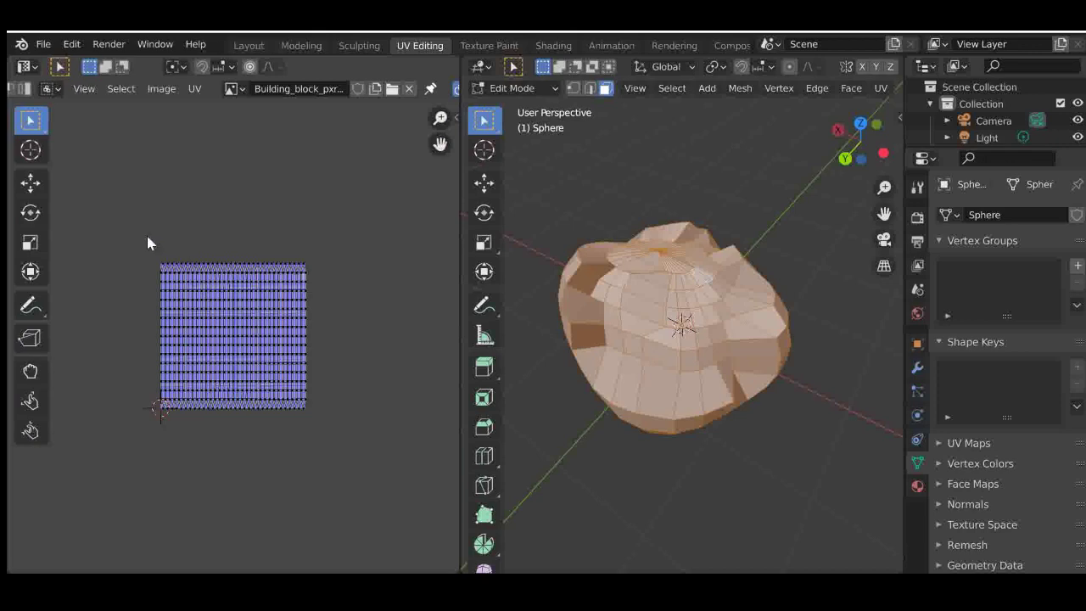
left_click_drag(148, 243, 346, 465)
key("s")
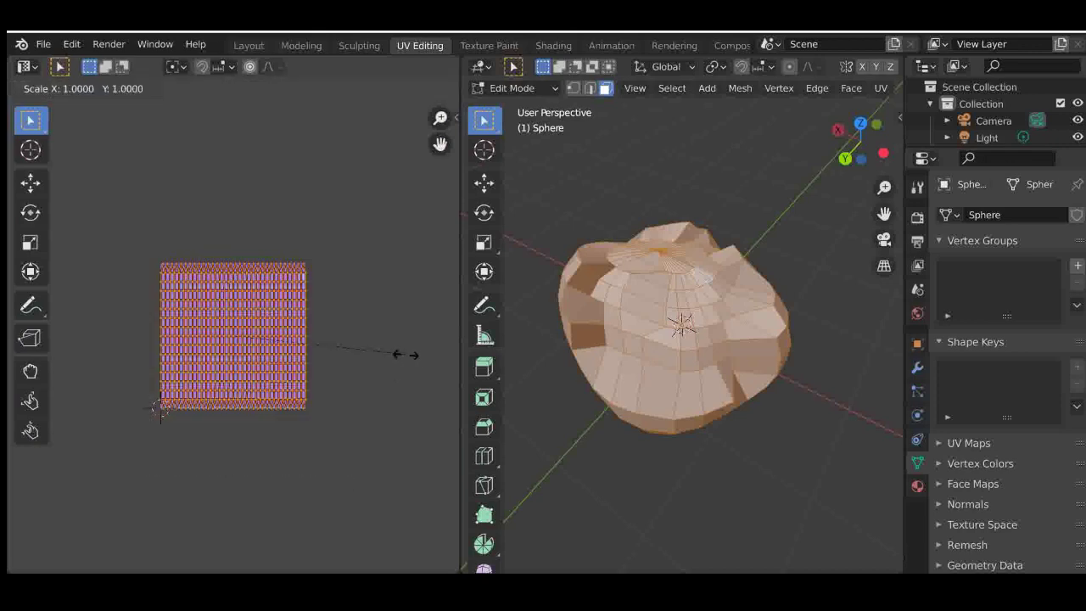
key("Escape")
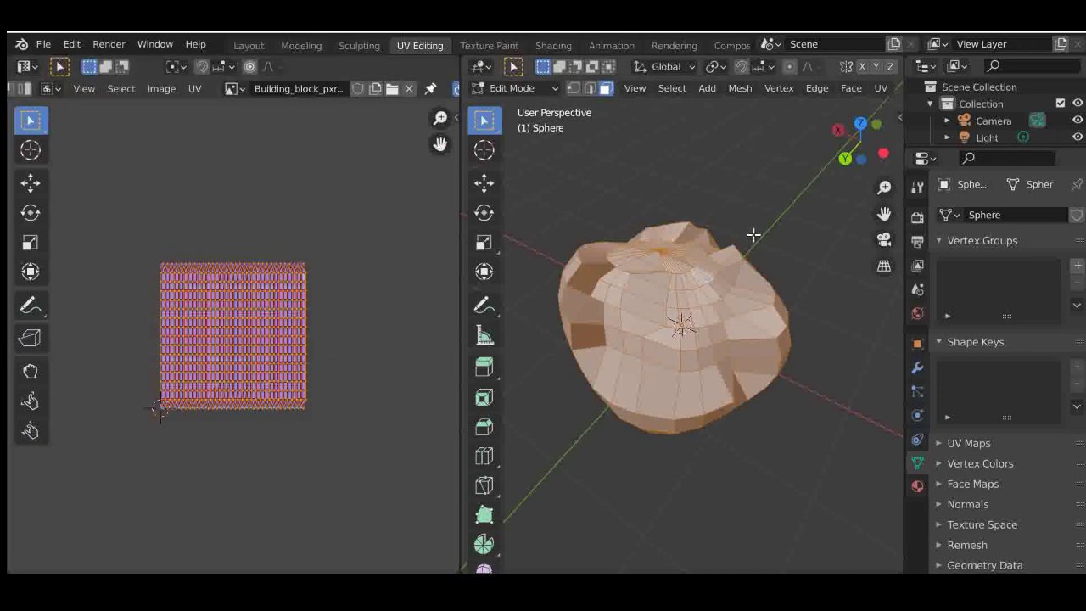
- Deselect all faces of the sphere and set the viewport shading to Material Preview
key("alt+a")
scroll(812, 85, "right", 5)
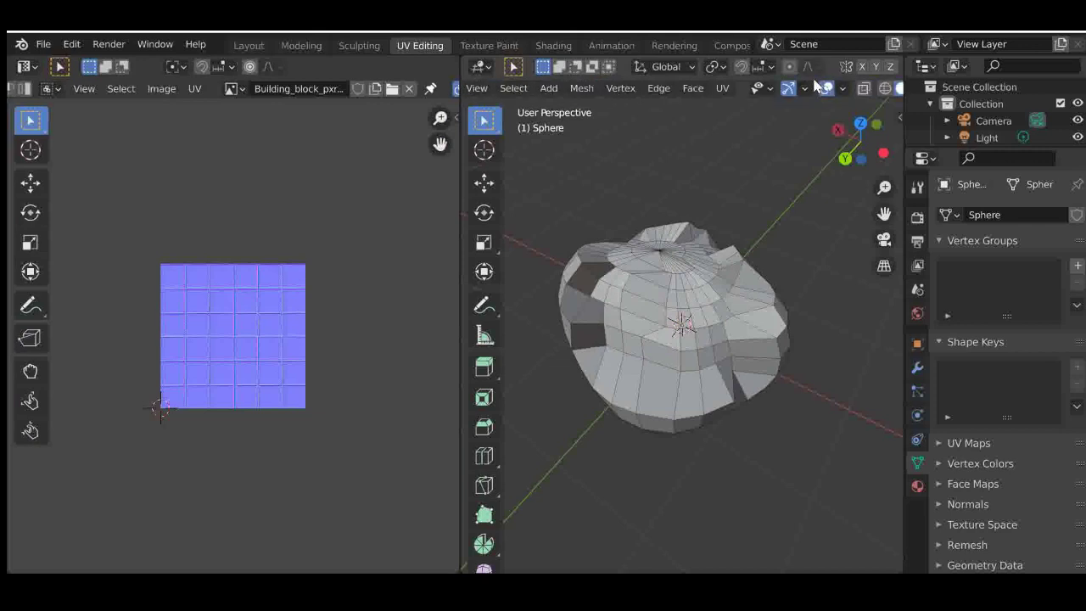
key("z")
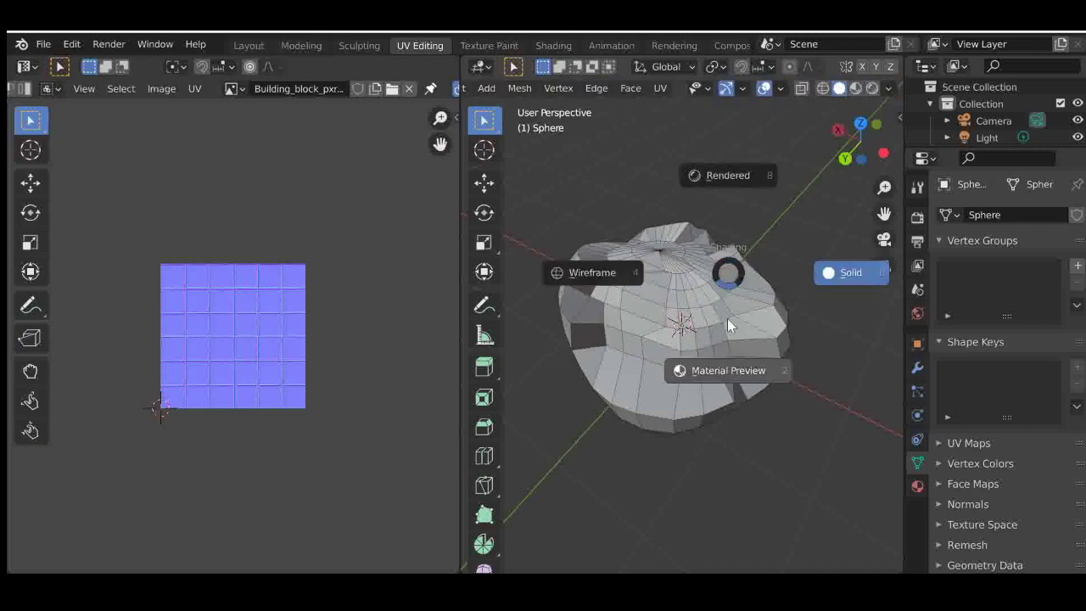
left_click(738, 386)
scroll(650, 313, "up", 3)
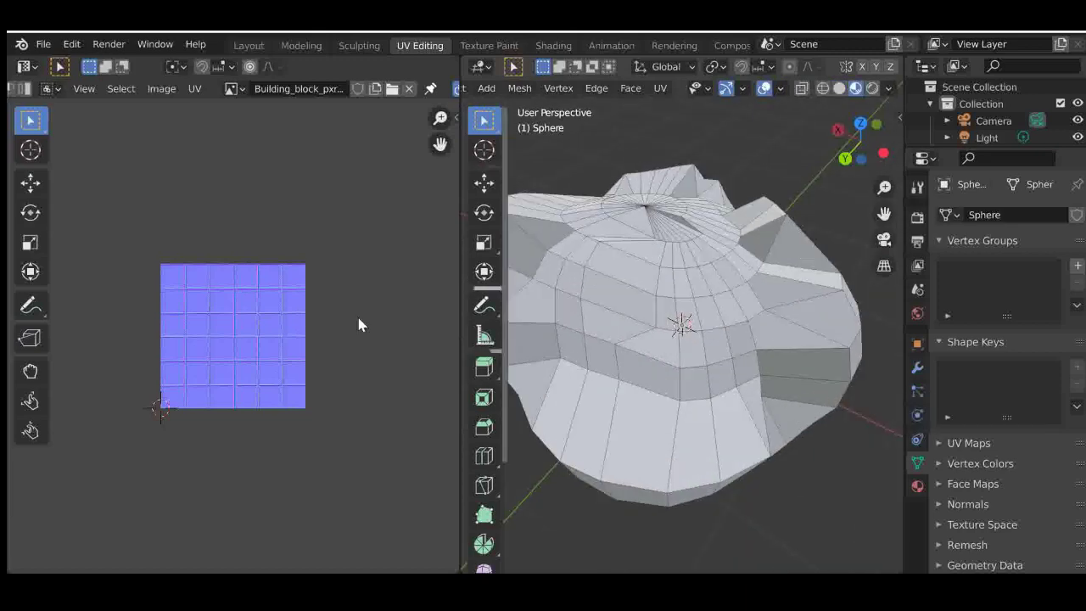
- Select all faces of the sphere, scale the whole UV layout up slightly past the image edges, and clear the face selection
key("a")
scroll(706, 294, "down", 3)
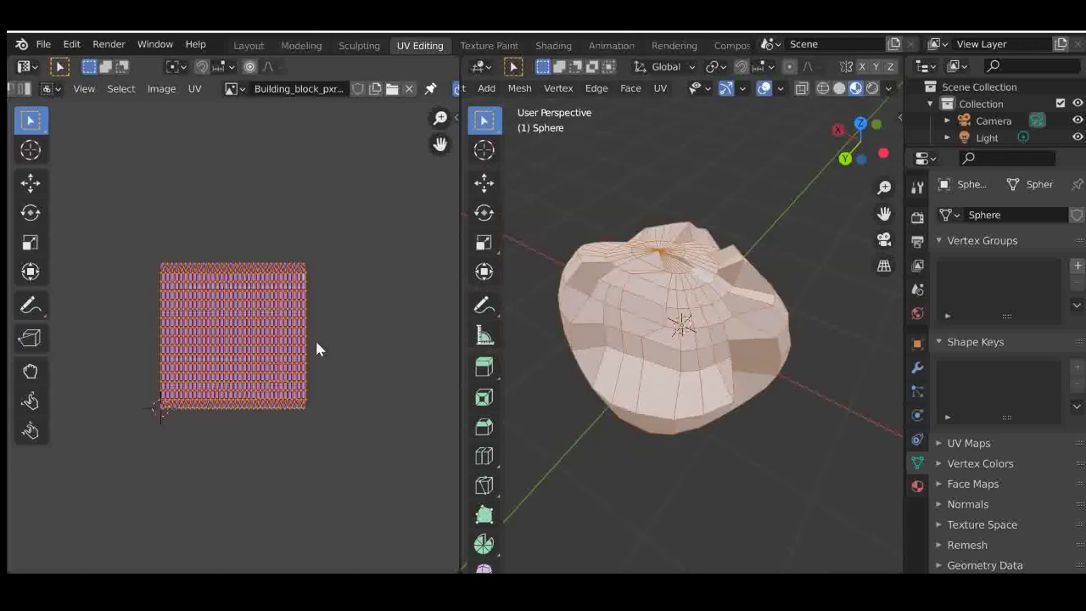
key("s")
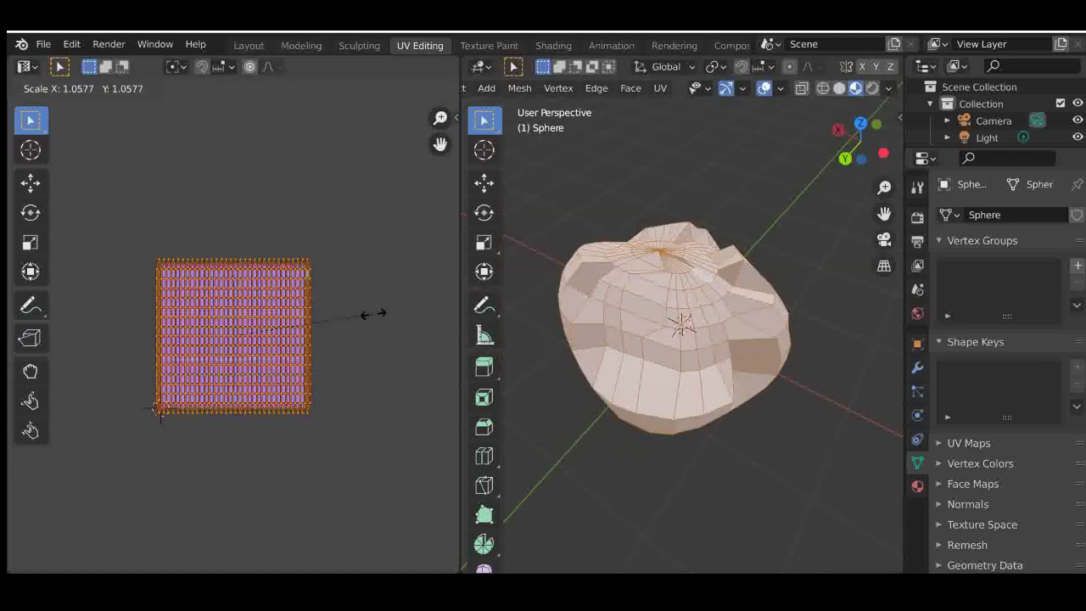
left_click(373, 319)
left_click(651, 526)
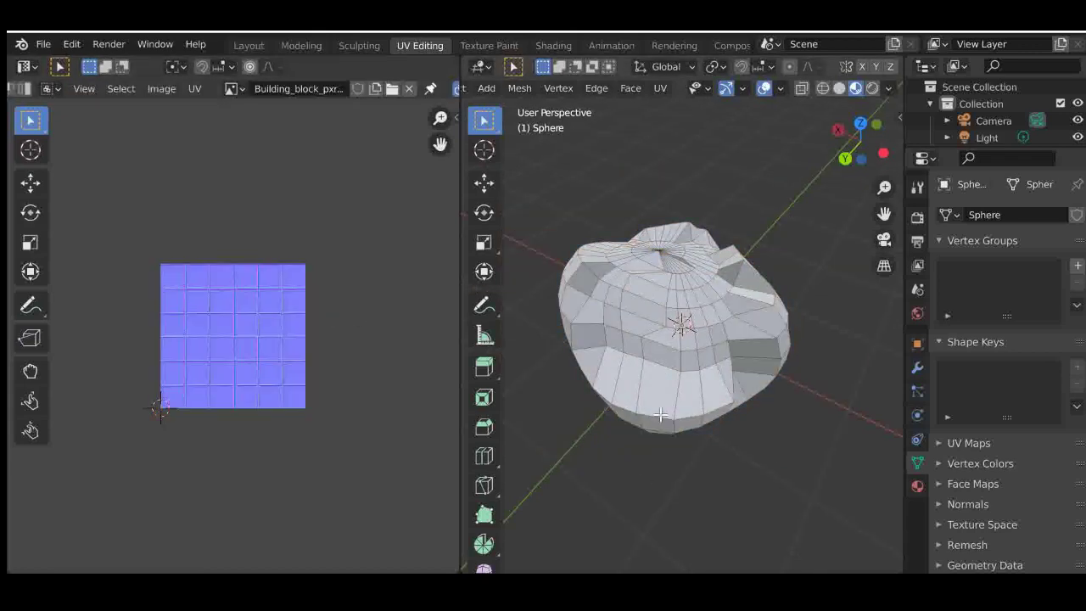
- Create a new material for the sphere and swap it for the existing one named Material
left_click(917, 486)
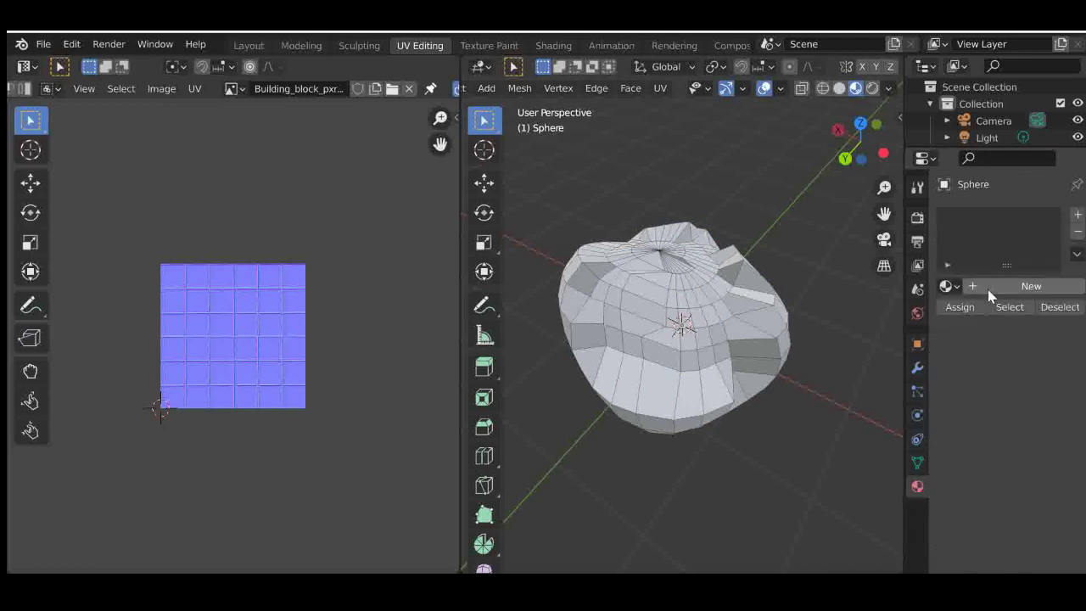
left_click(991, 286)
left_click(948, 285)
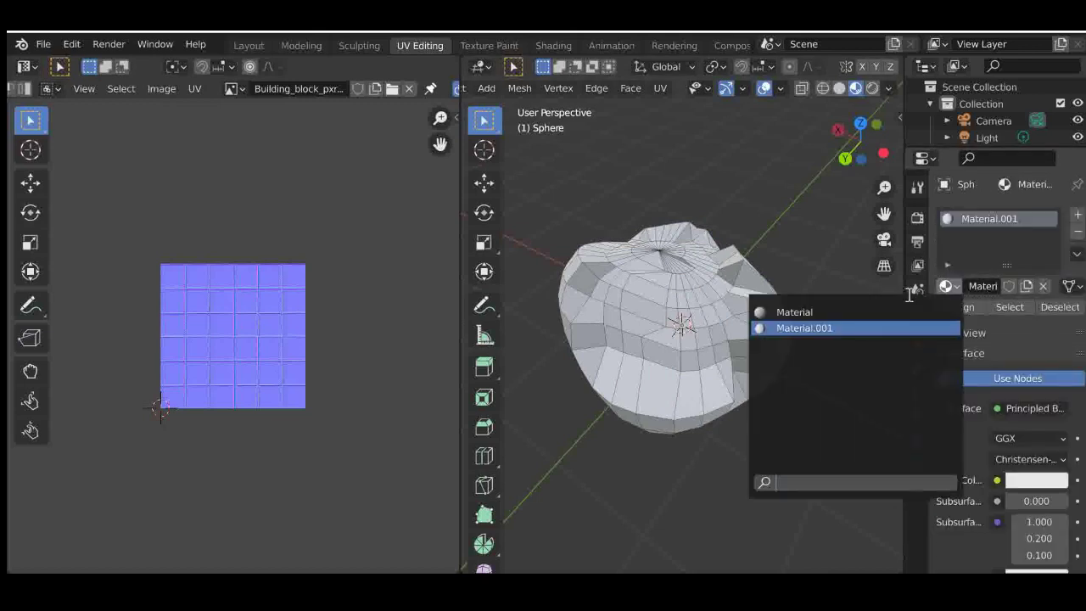
left_click(830, 314)
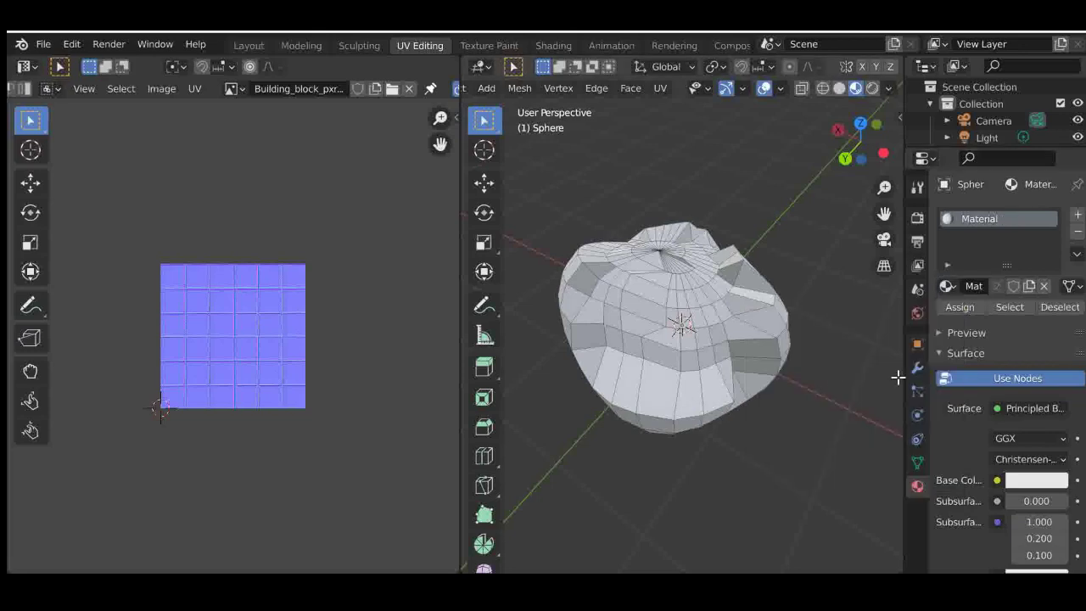
- Select all faces of the sphere, unlink its current material and create a new one in the slot
left_click_drag(858, 151, 823, 199)
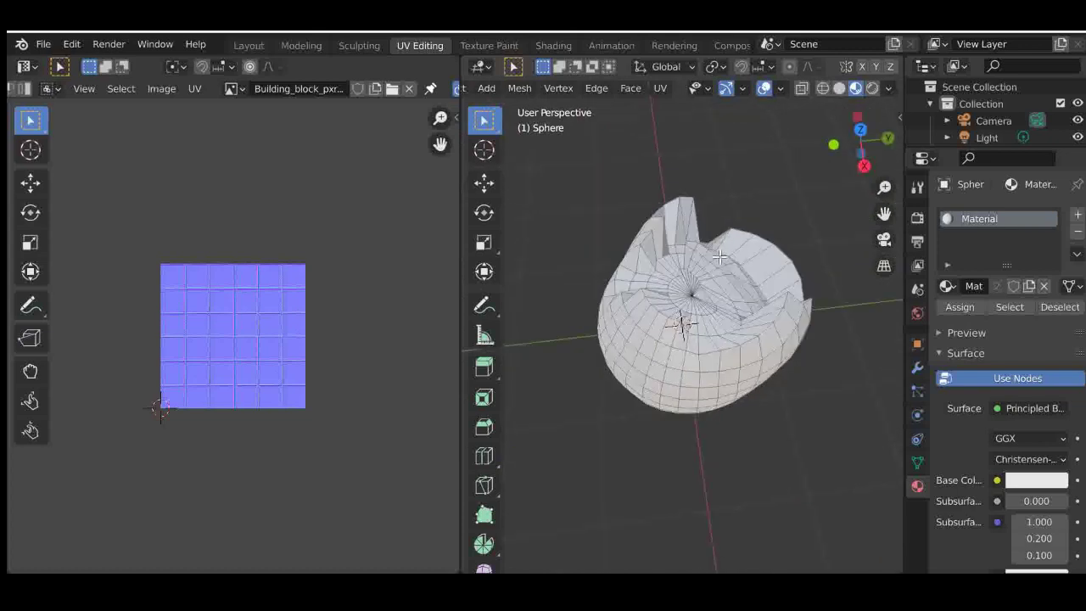
key("a")
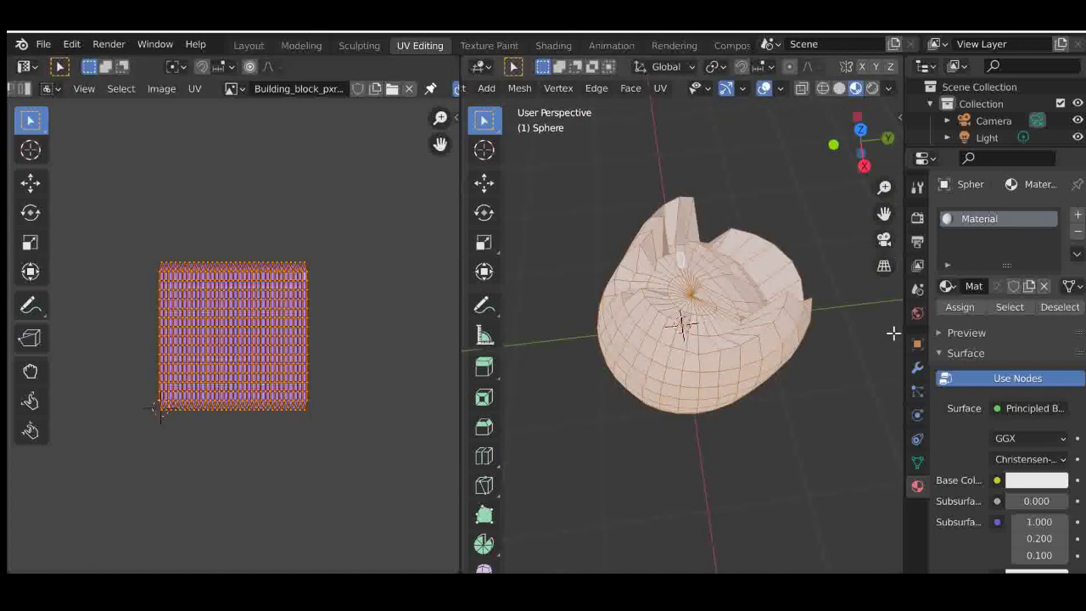
left_click(1043, 286)
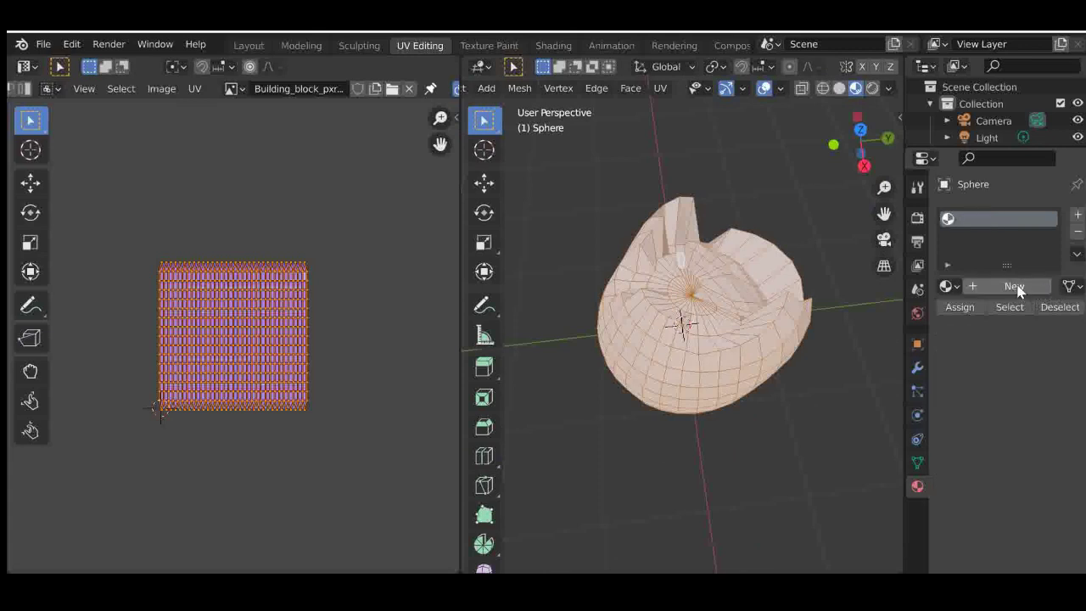
left_click(1016, 287)
- Assign an Image Texture to the material's Base Color and load Building_block_pxr128.tif from the brick folder
scroll(1024, 486, "down", 4)
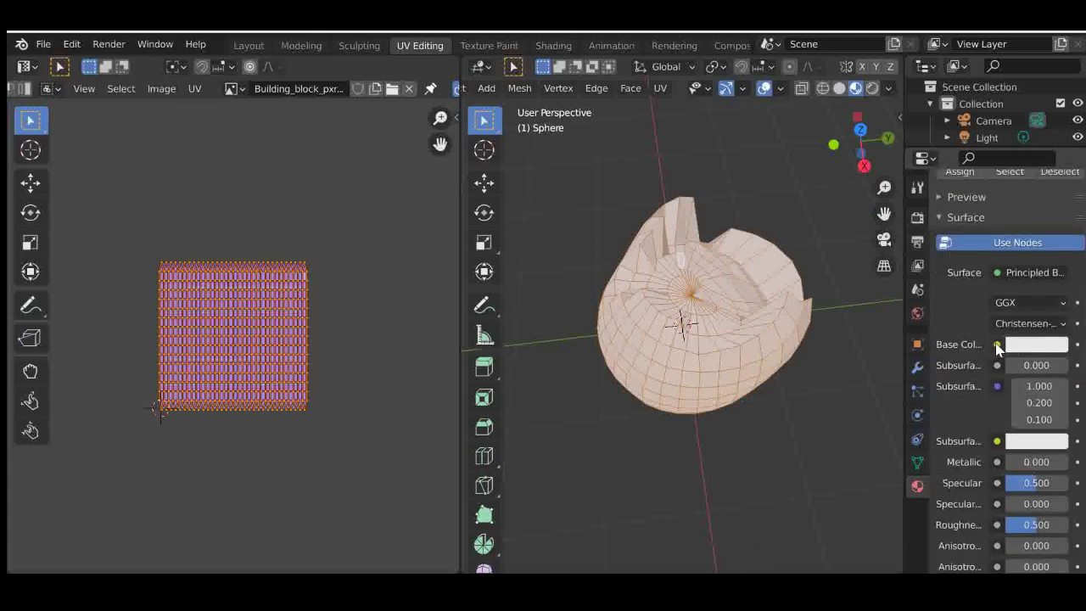
left_click(997, 344)
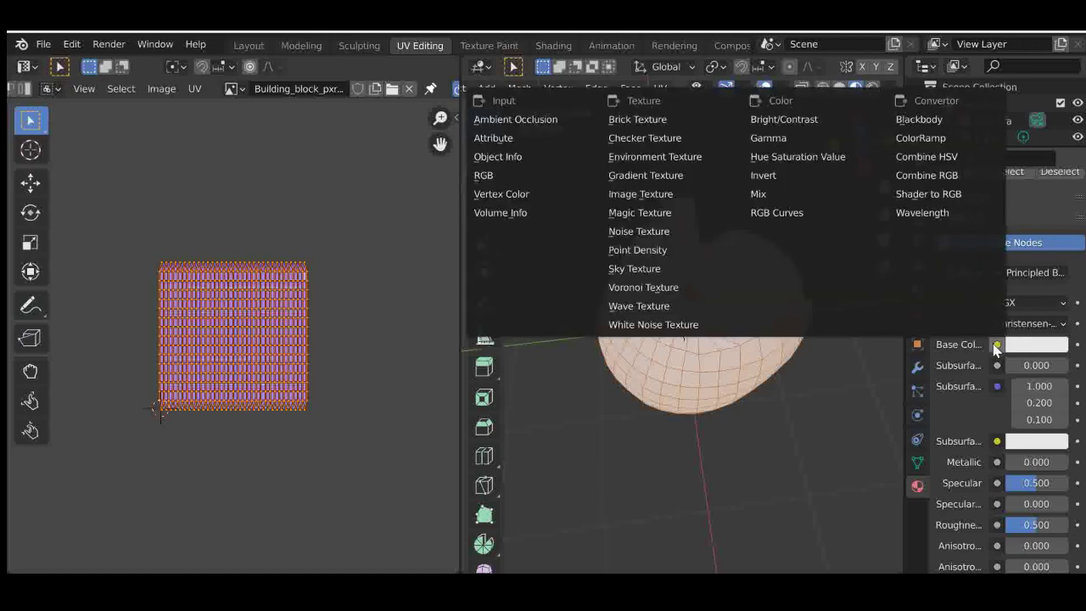
left_click(651, 195)
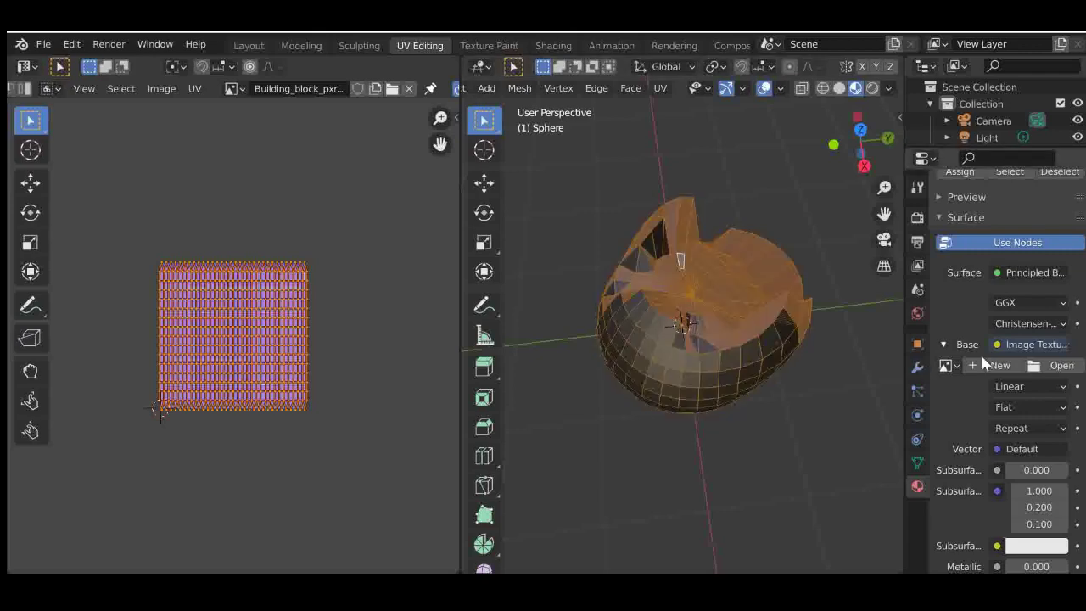
left_click(1059, 364)
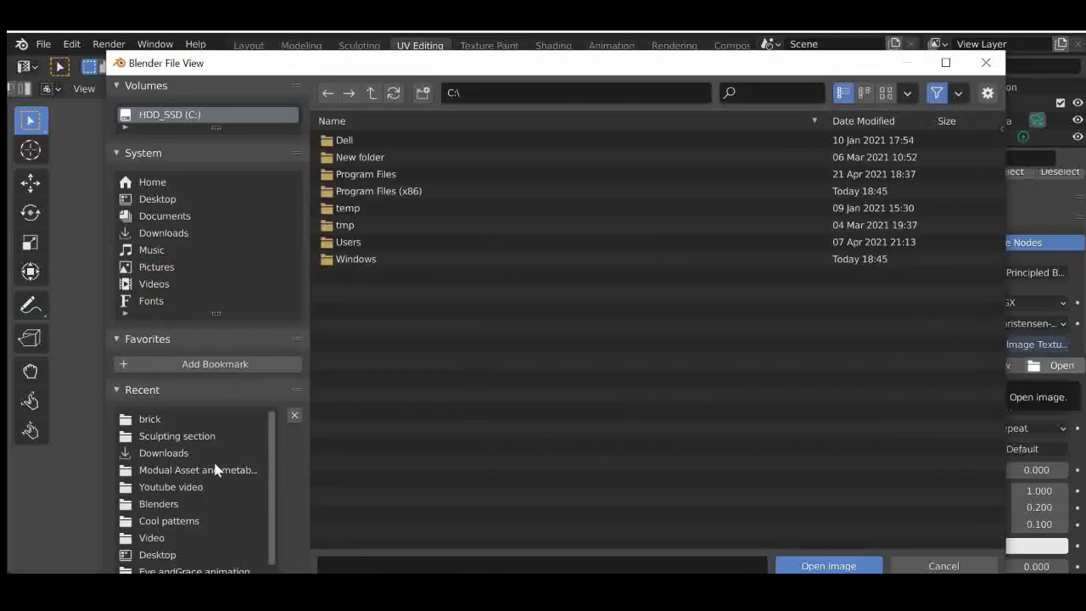
left_click(189, 419)
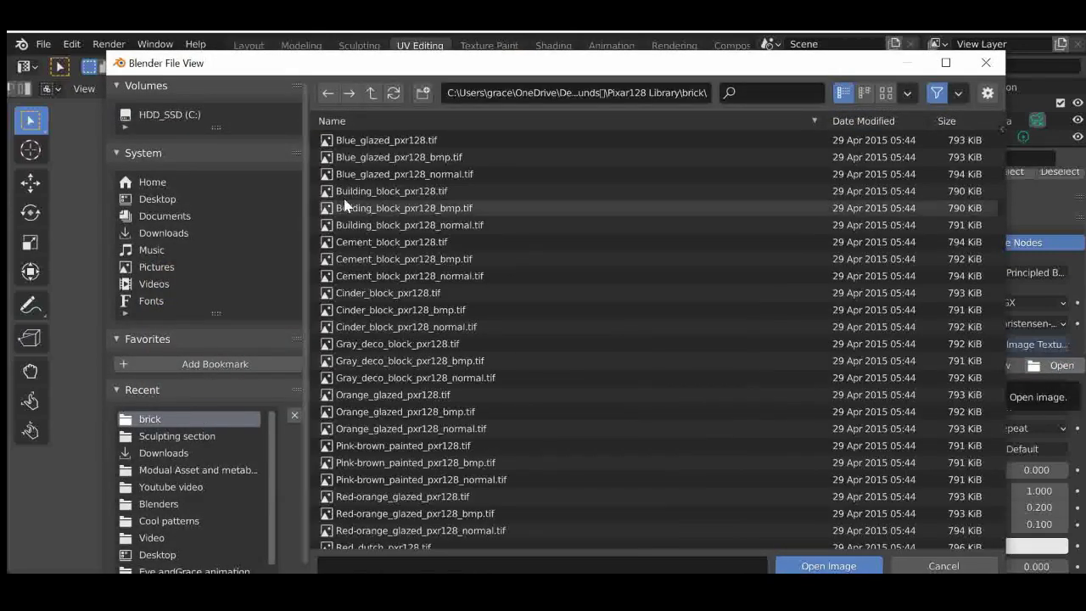
double_click(348, 192)
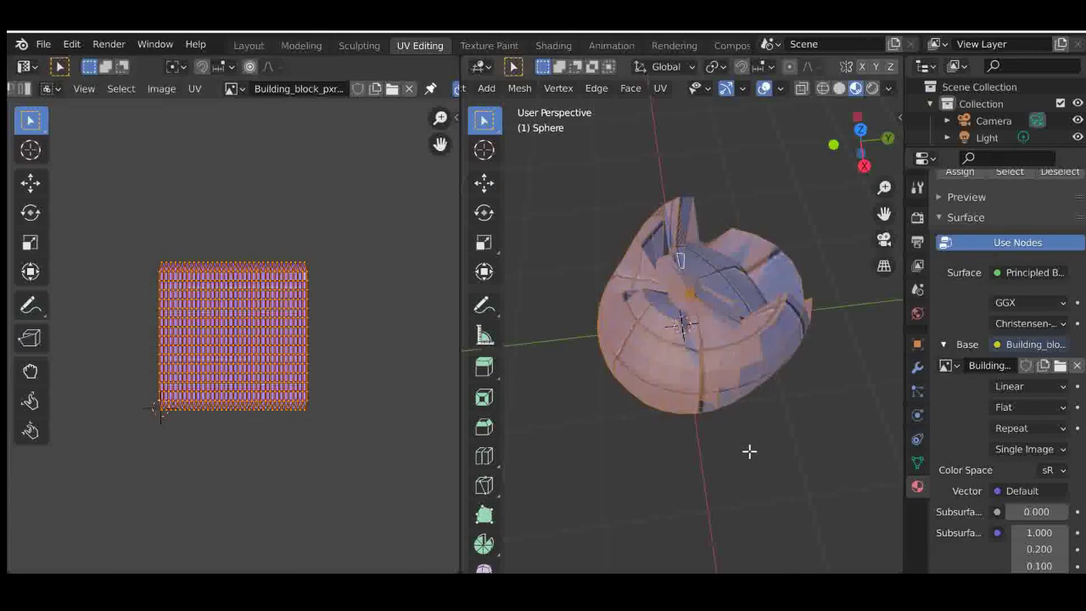
- Try scaling the sphere's whole UV layout down slightly so it fits inside the image square
mouse_move(860, 145)
left_mouse_down()
mouse_move(857, 170)
mouse_move(853, 153)
left_mouse_up()
left_click(629, 313)
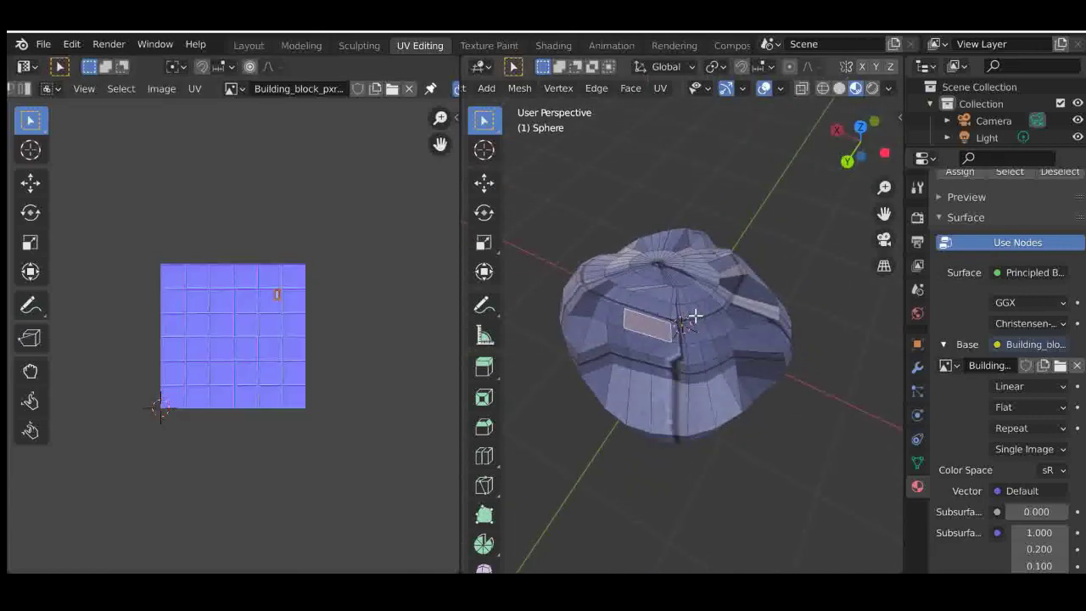
key("a")
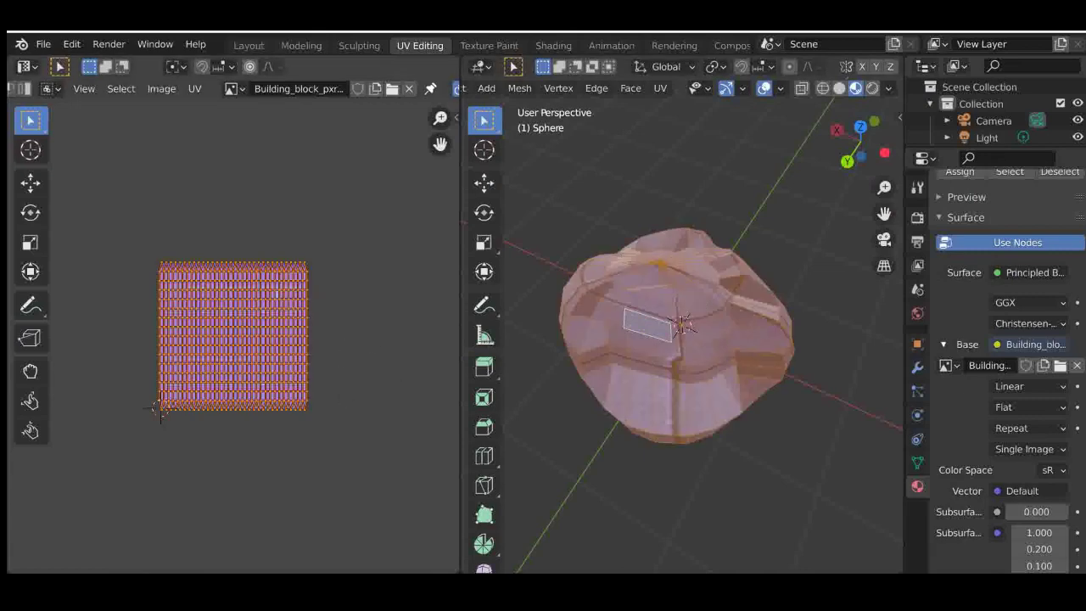
key("s")
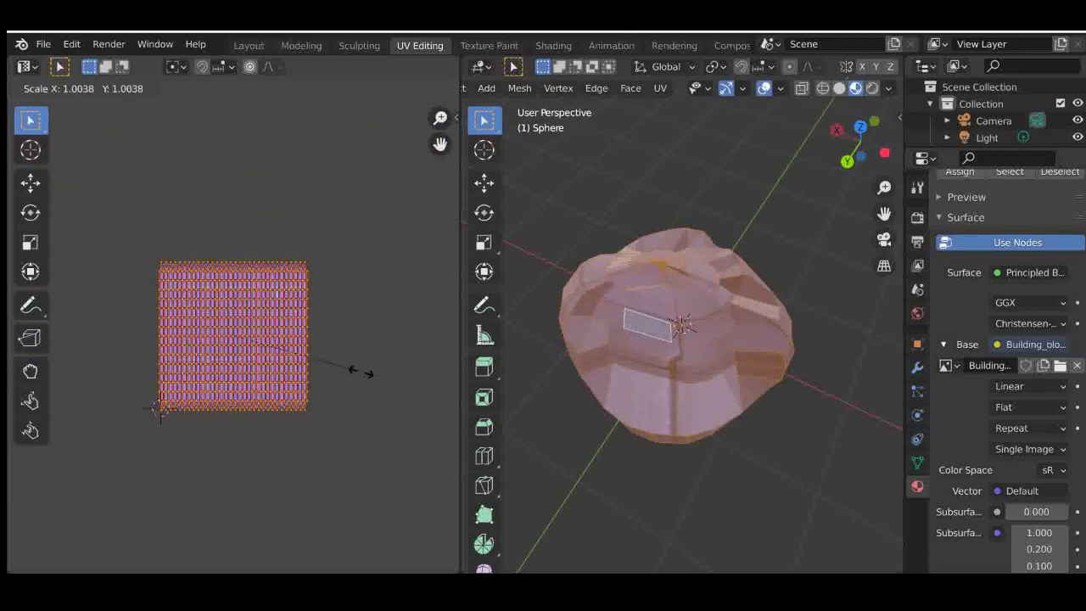
left_click(353, 369)
scroll(353, 369, "up", 3)
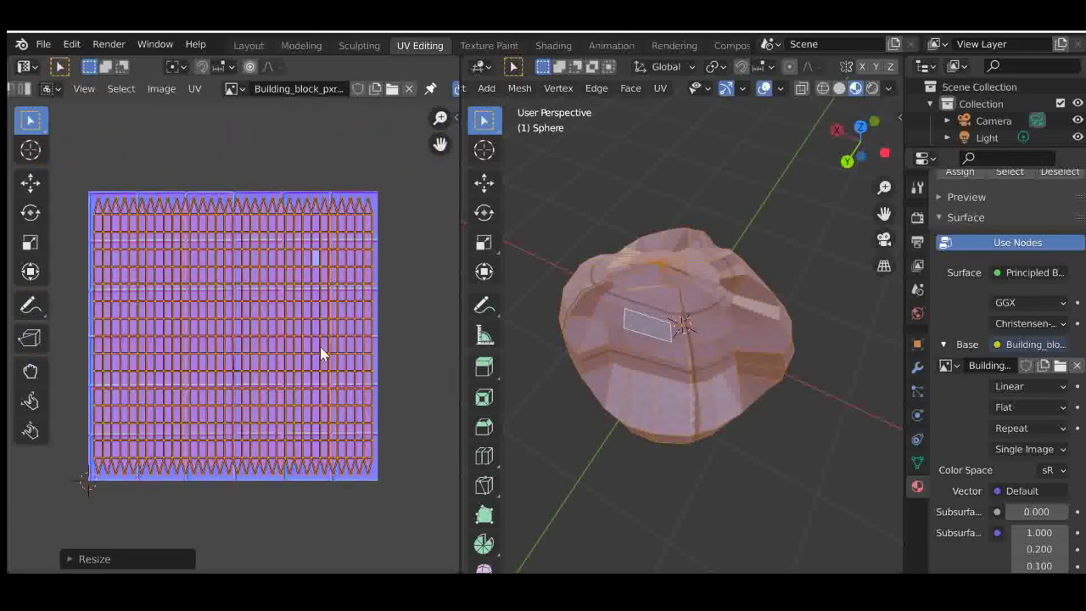
key("ctrl+z")
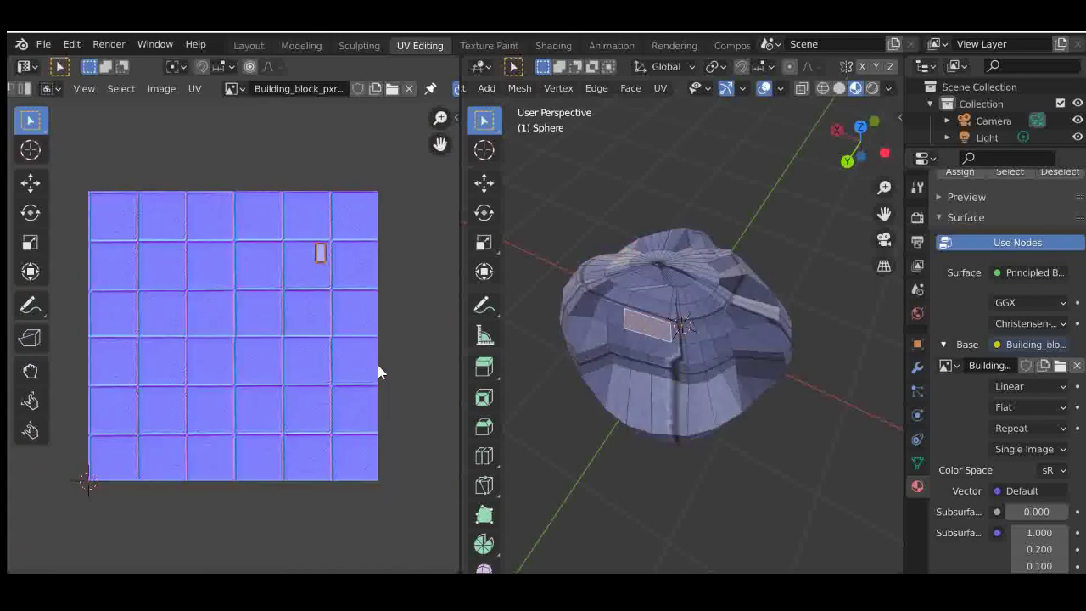
- Select all faces of the sphere to display the full UV layout, and deselect all UVs in the UV editor
key("a")
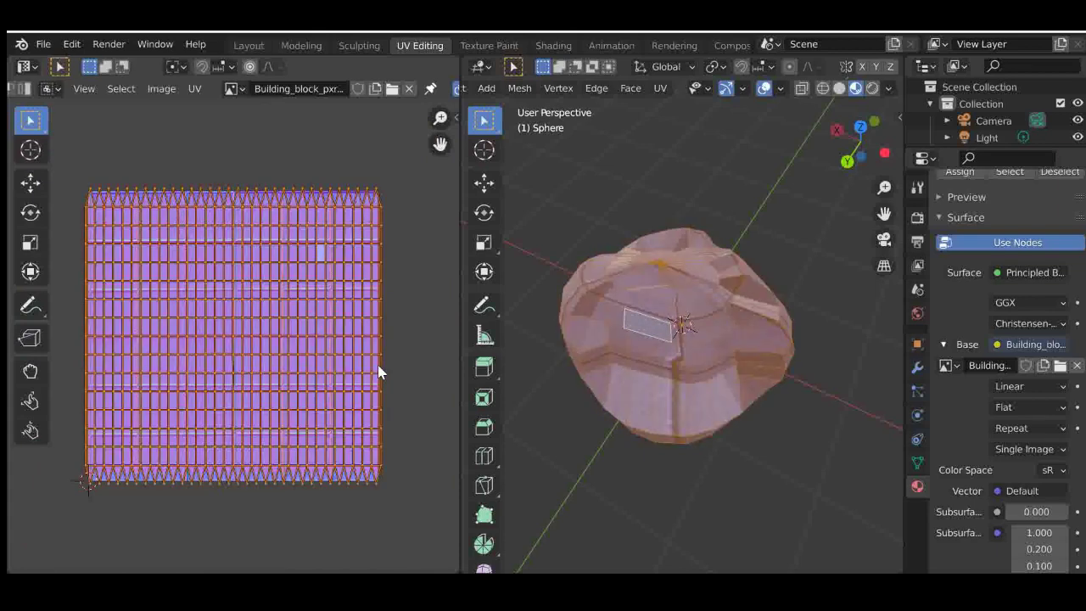
key("alt+a")
scroll(355, 345, "up", 4)
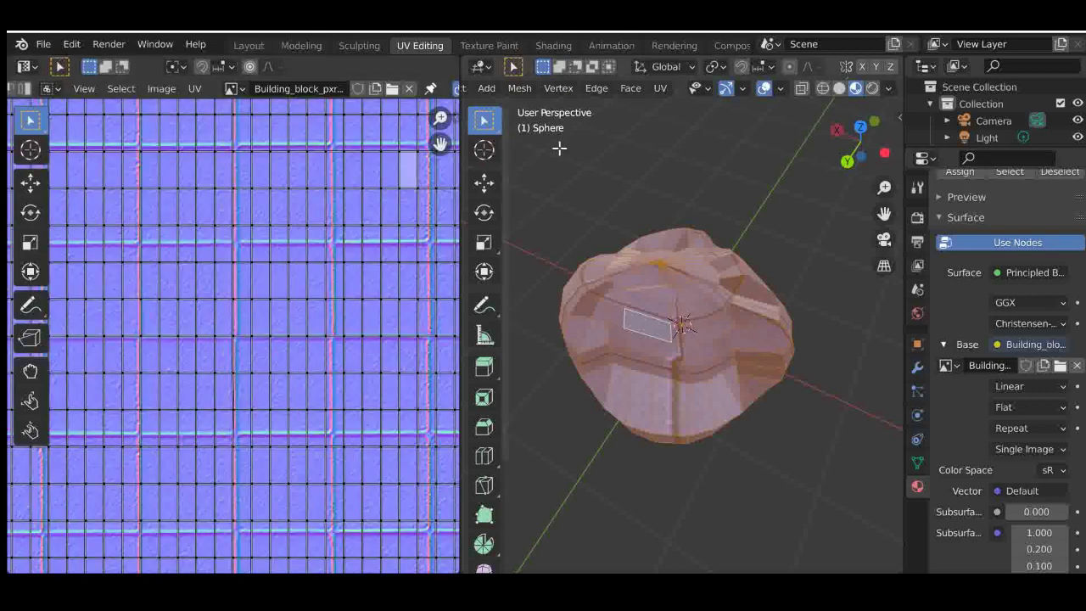
scroll(64, 87, "left", 2)
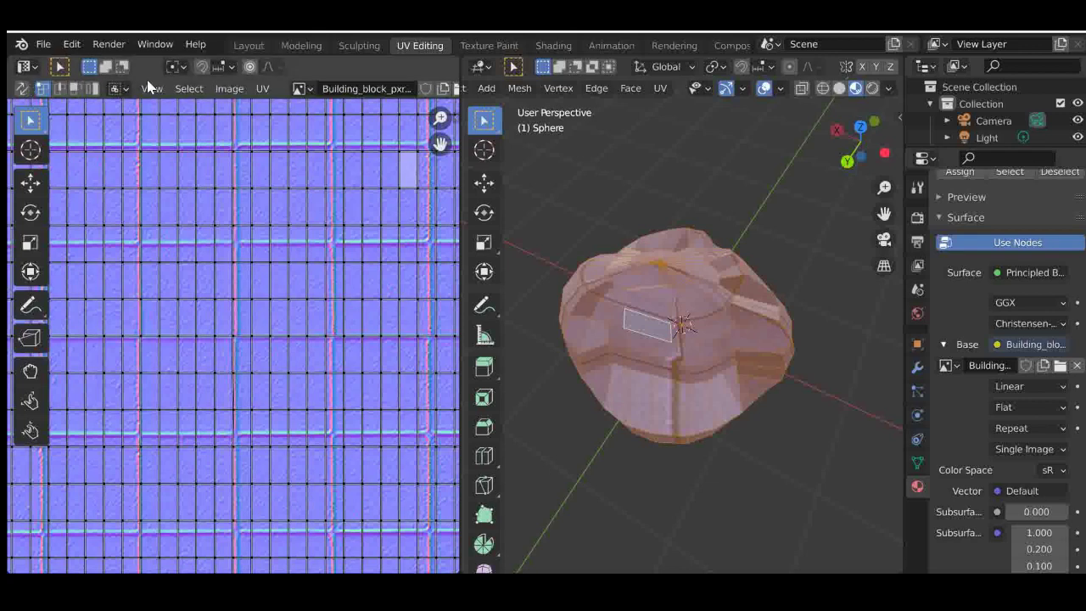
left_click(187, 88)
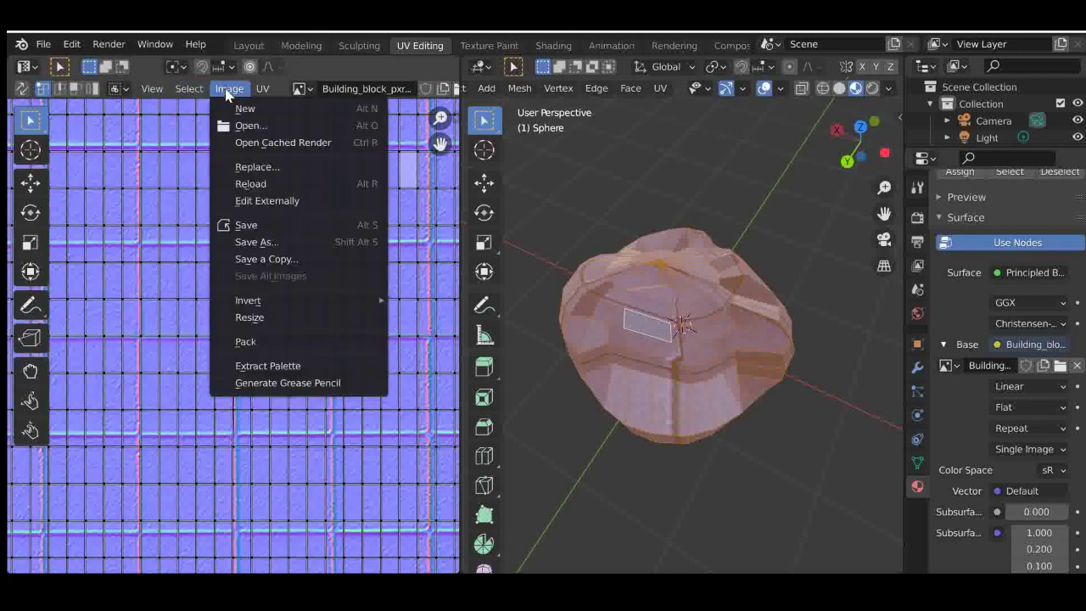
mouse_move(265, 90)
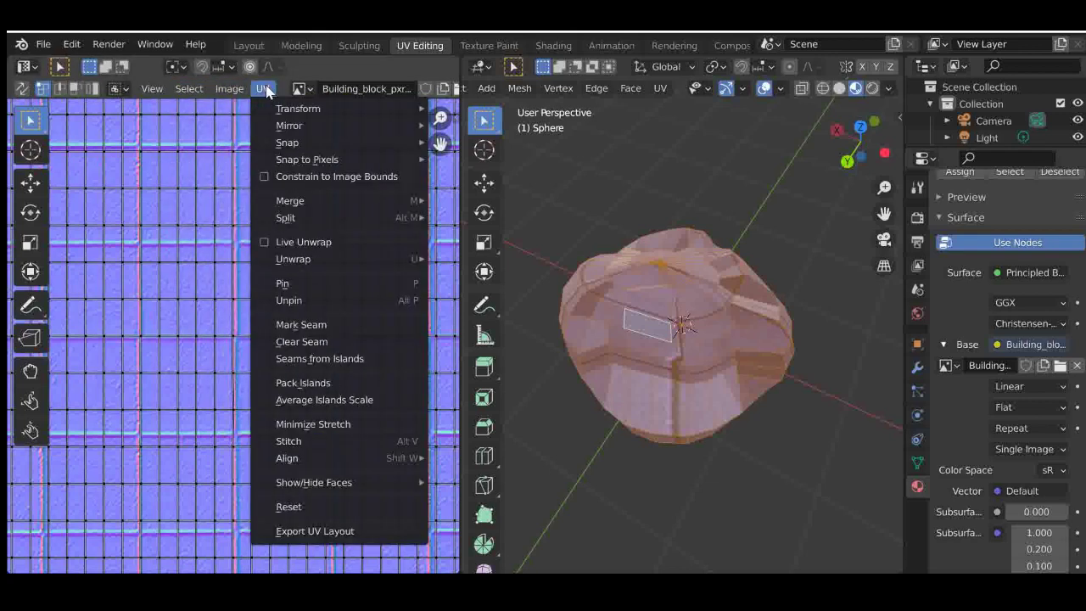
- Select one UV face near the layout's centre and scale it up to about half the layout's width
scroll(185, 250, "up", 3)
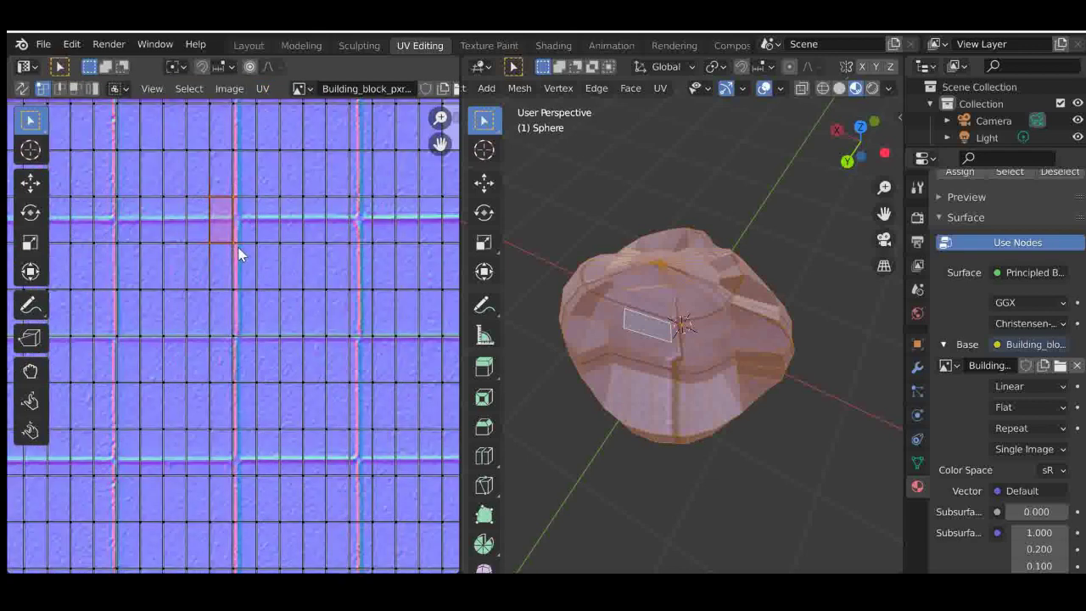
scroll(238, 251, "down", 5)
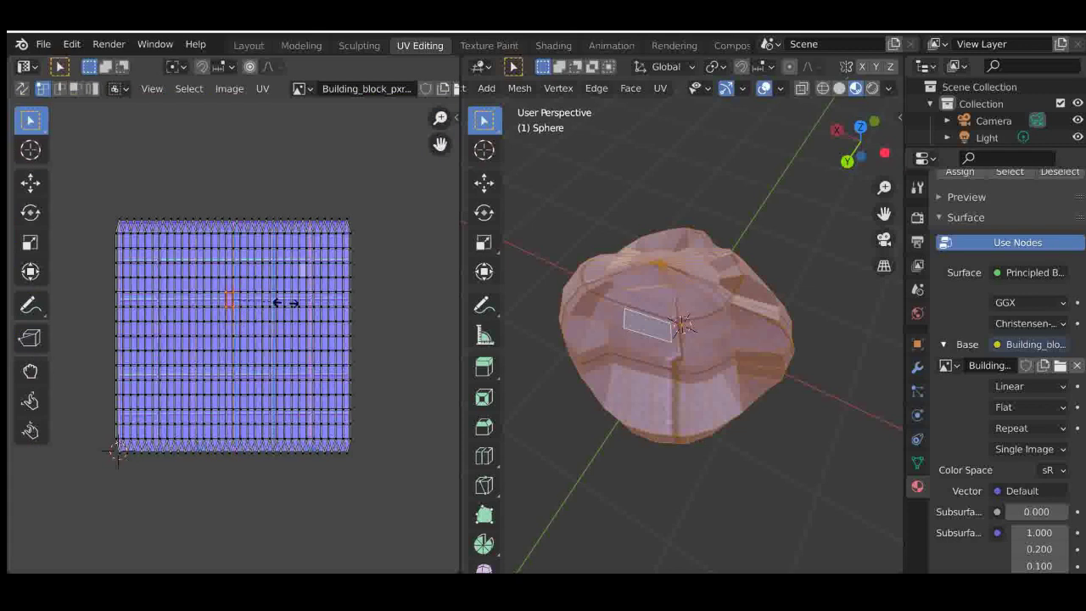
key("s")
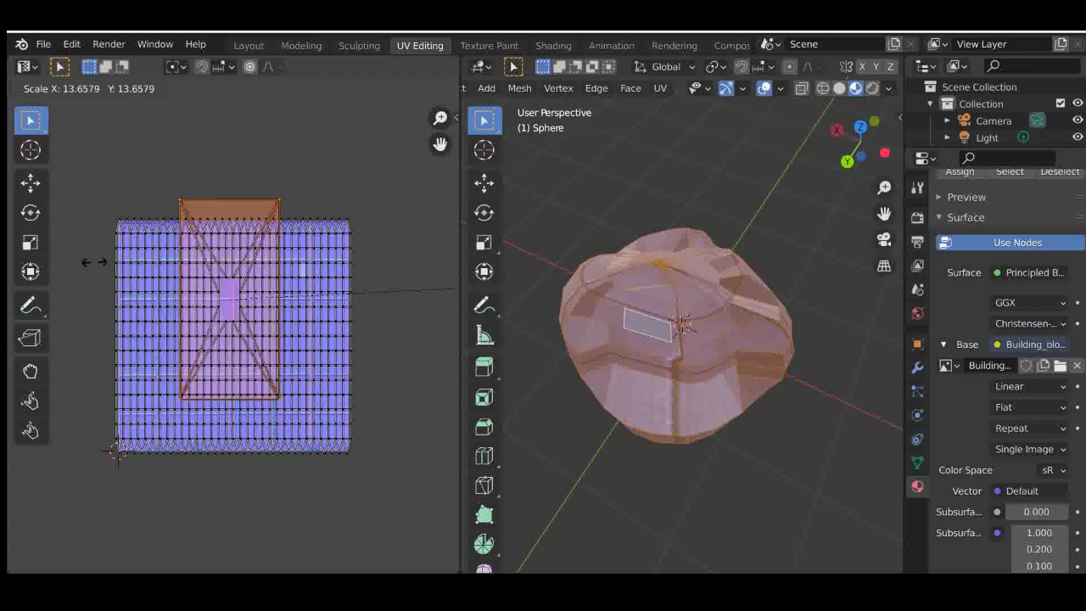
left_click(412, 267)
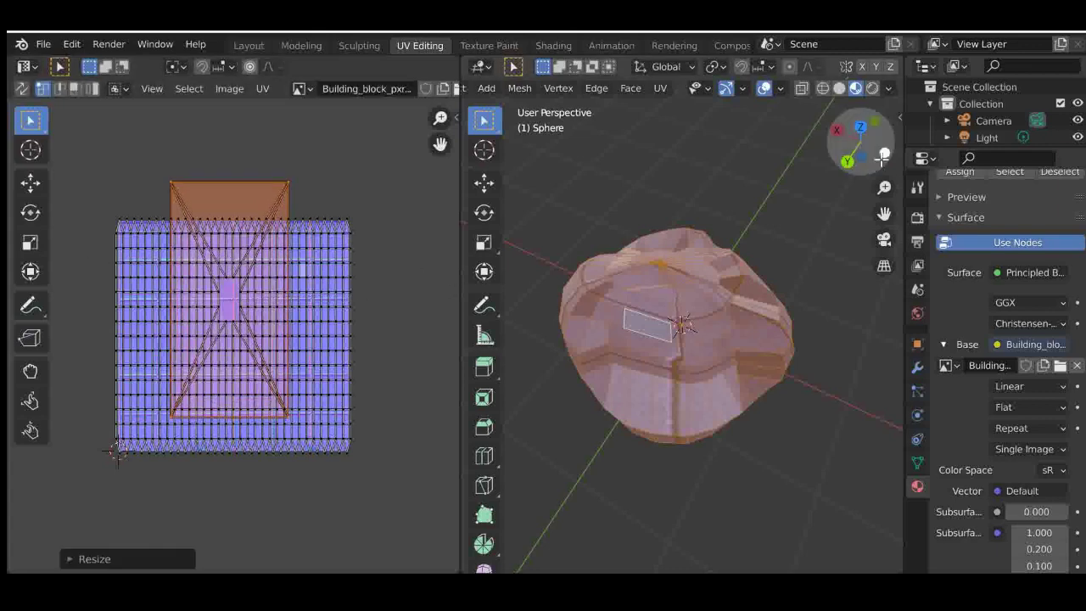
- Find the sphere face whose UVs were enlarged and select it to inspect its tiled texture
mouse_move(882, 157)
left_mouse_down()
mouse_move(836, 146)
mouse_move(860, 140)
mouse_move(874, 152)
mouse_move(864, 154)
left_mouse_up()
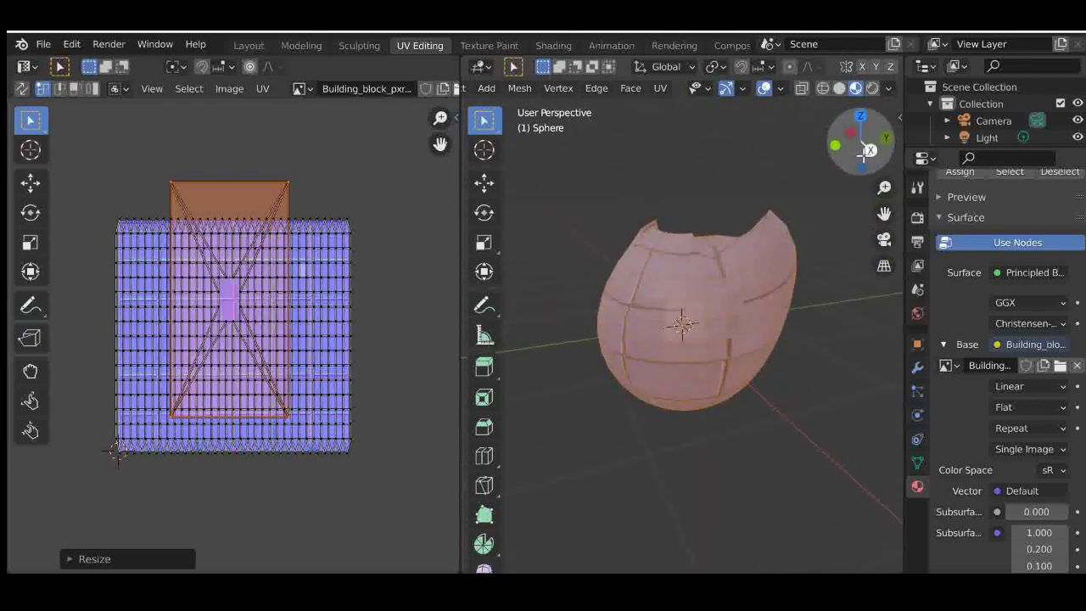
scroll(707, 257, "up", 6)
middle_click_drag(777, 258, 723, 293)
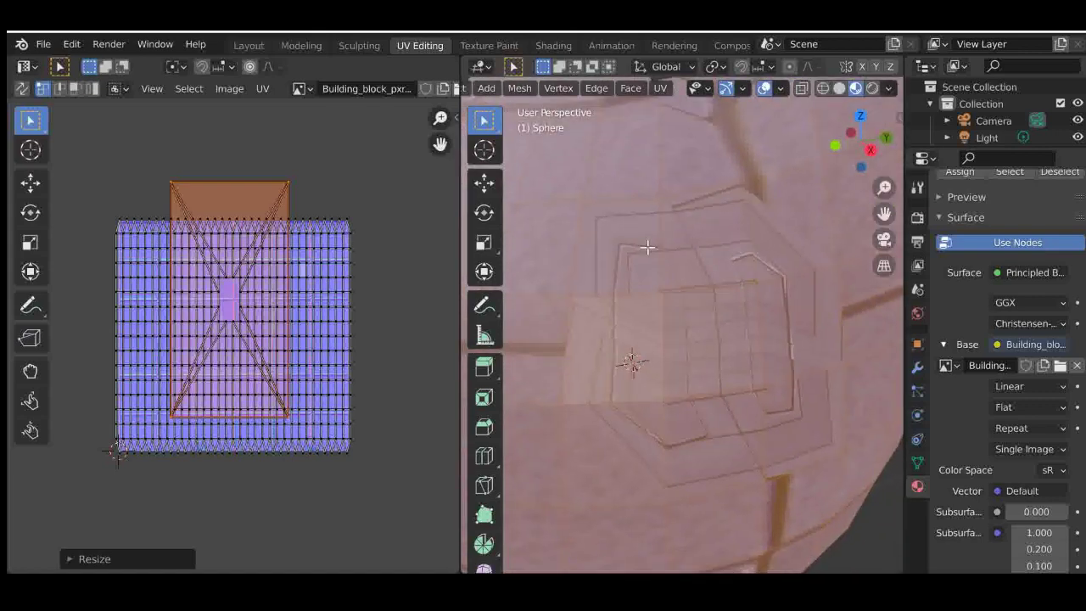
left_click(806, 327)
left_click(711, 335)
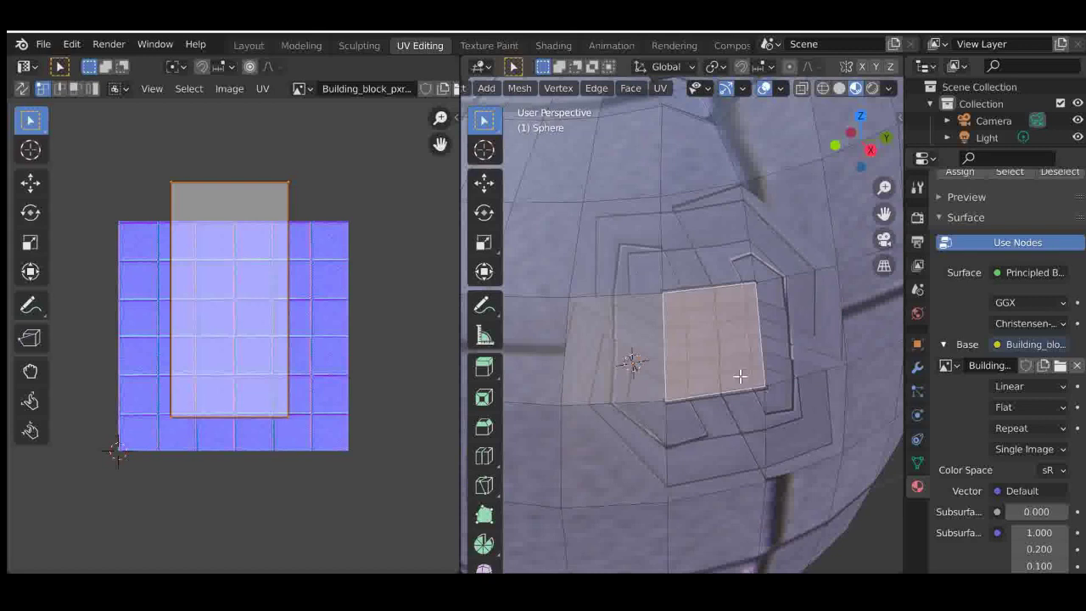
- Select the faces surrounding the enlarged one in turn to examine how their UVs and texture are stretched
left_click(666, 251)
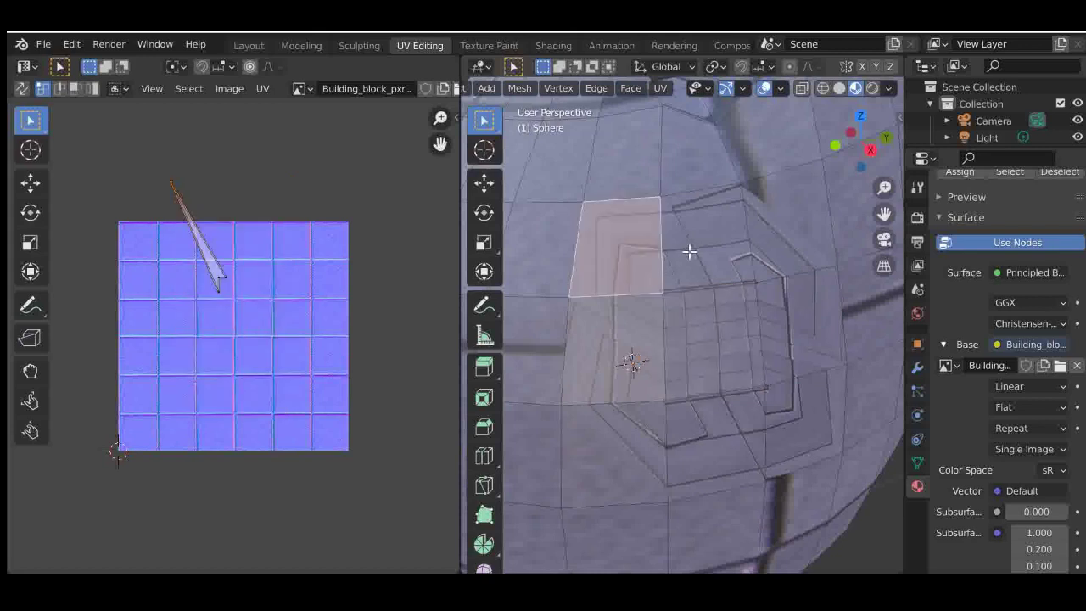
left_click(689, 251)
left_click(815, 307)
left_click(792, 386)
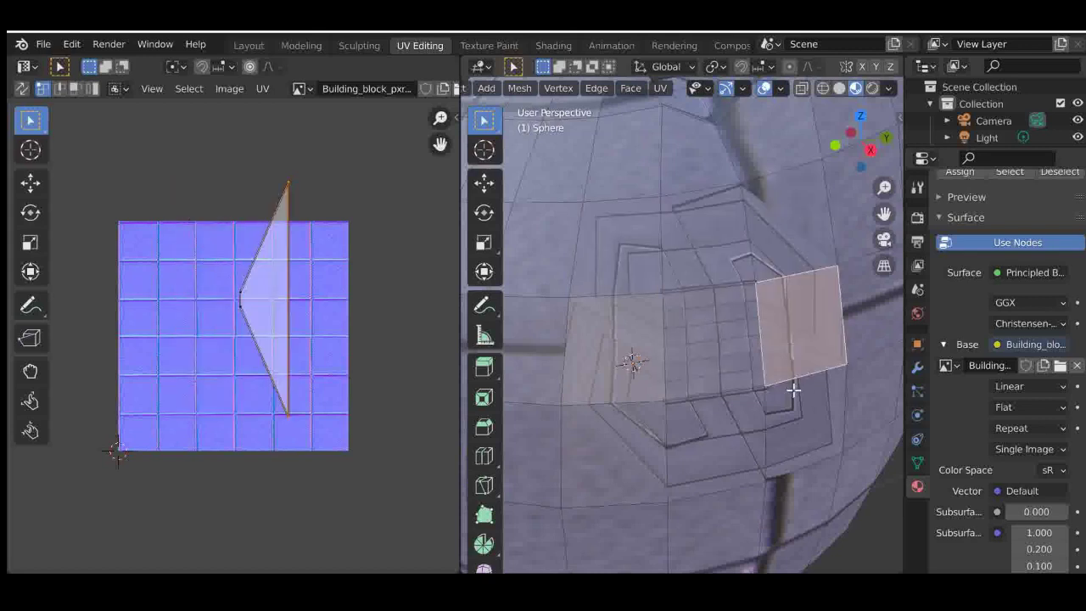
left_click(789, 412)
left_click(657, 439)
left_click(590, 428)
left_click(624, 356)
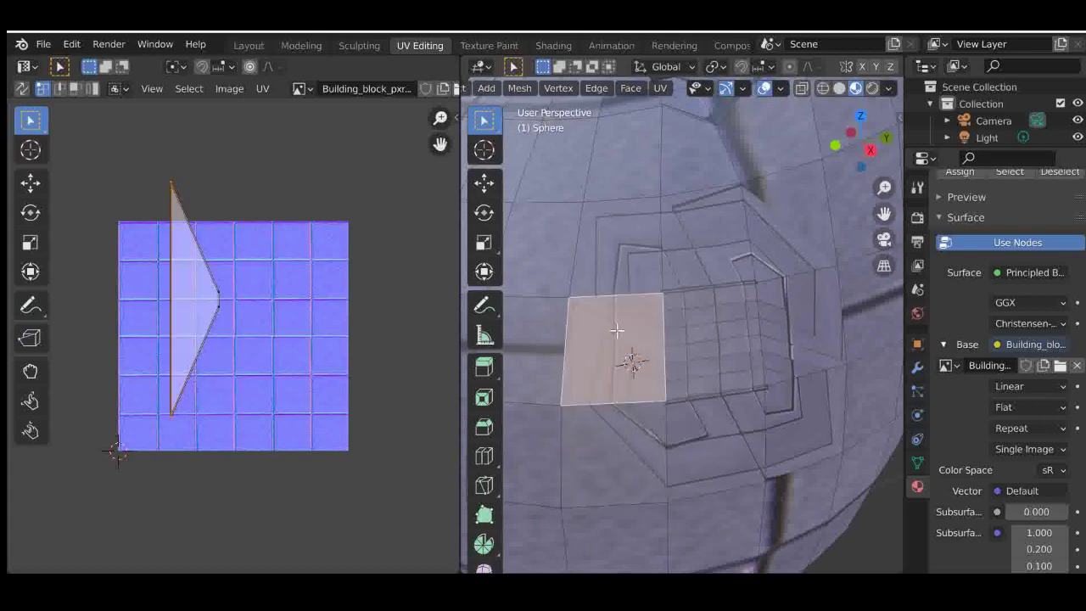
- Undo the face selections and the enlargement of the UV face, back to the sphere's full original UV layout
scroll(480, 246, "down", 2)
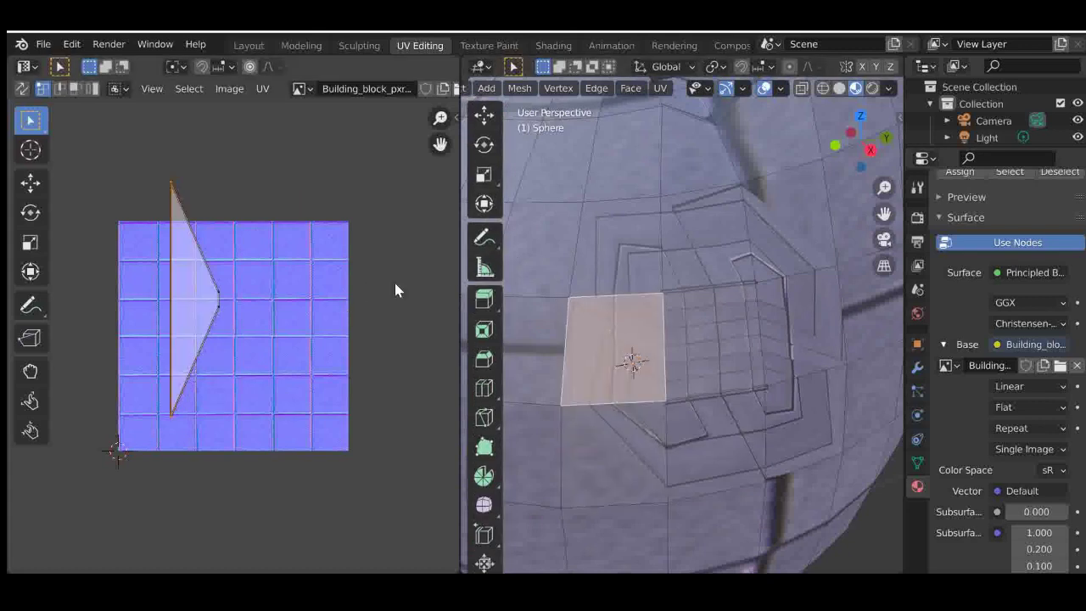
key("ctrl+z")
key("ctrl+z")
key("ctrl+z")
key("ctrl+z")
key("ctrl+z")
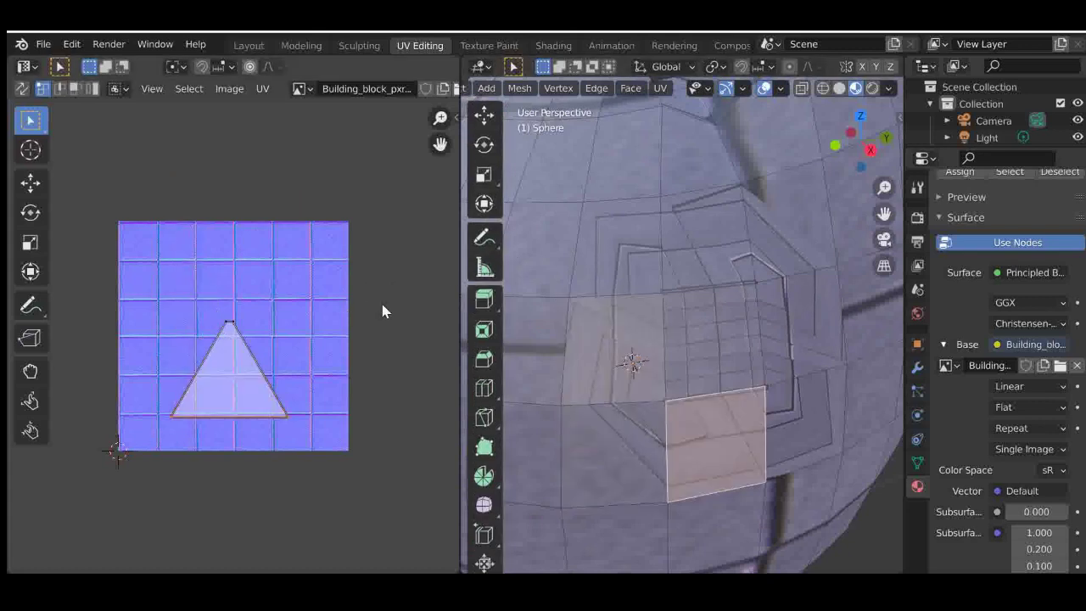
key("ctrl+z")
key("ctrl+z")
key("ctrl+z")
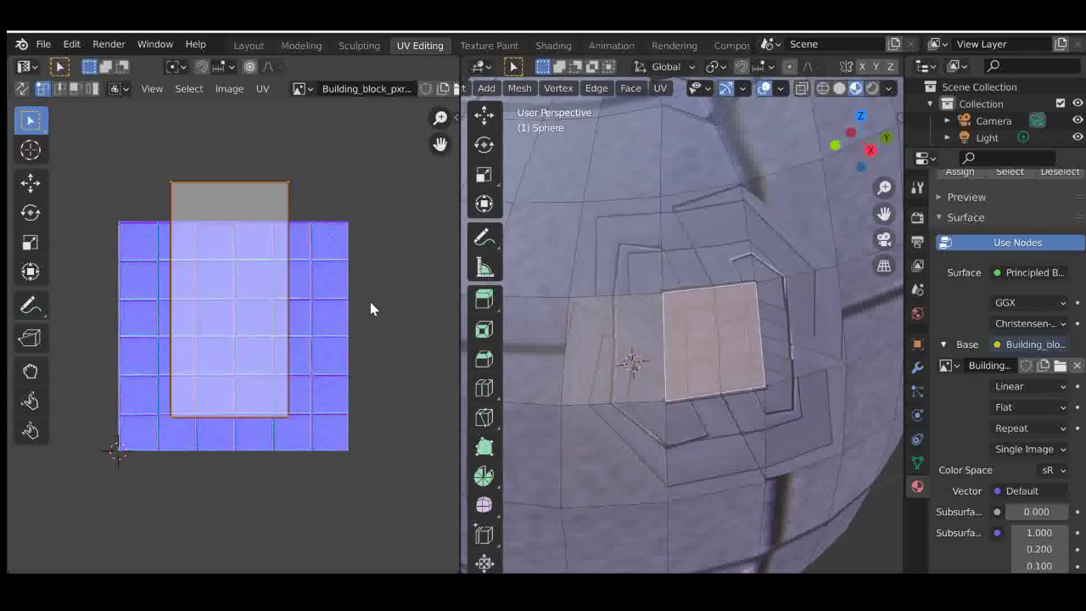
key("ctrl+z")
key("ctrl+z")
key("ctrl+z")
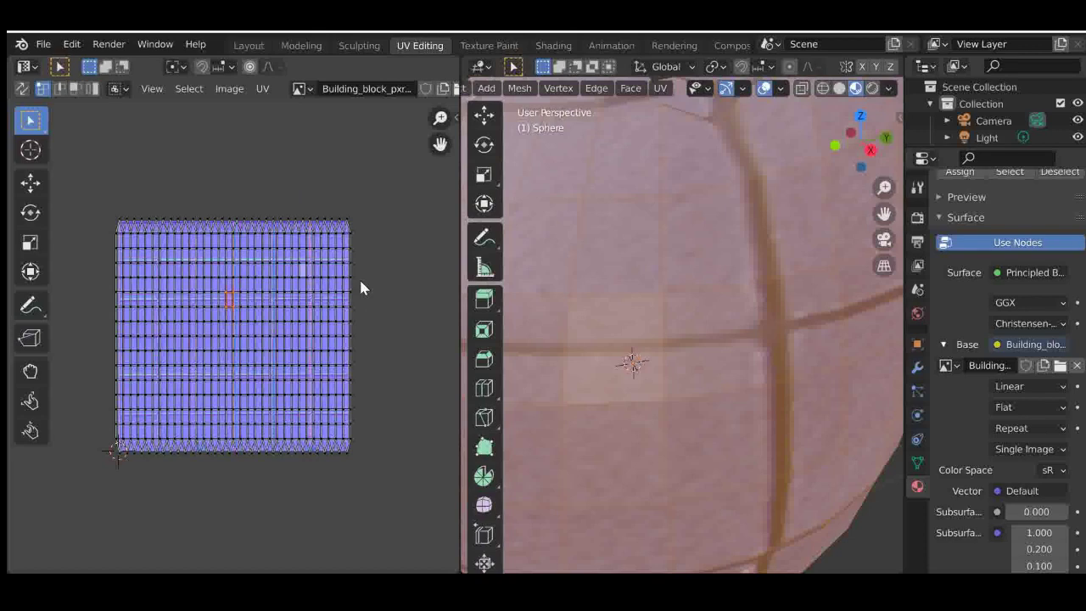
key("ctrl+z")
key("ctrl+z")
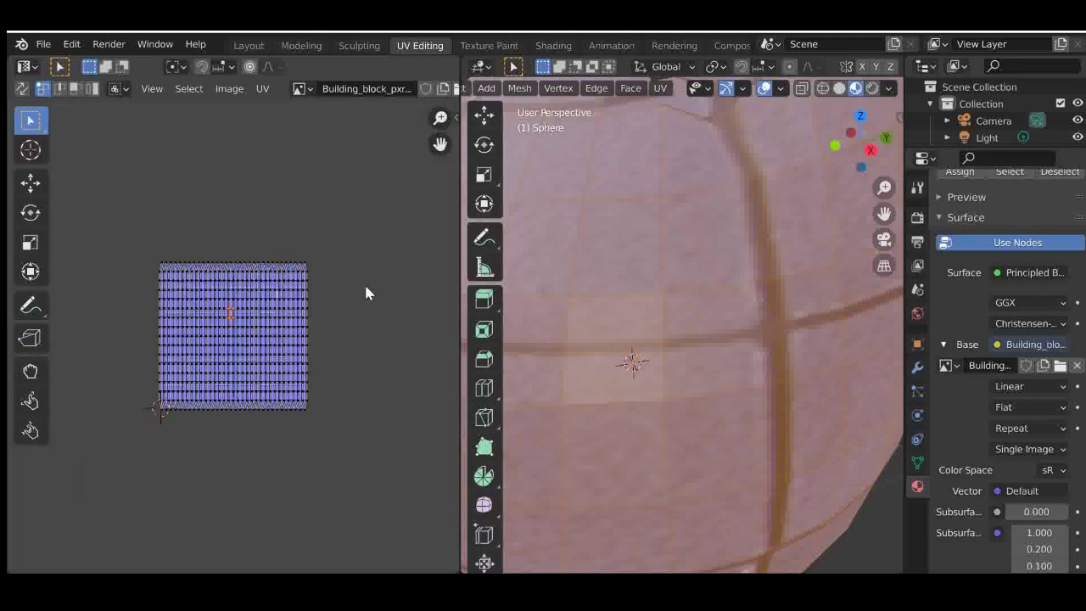
scroll(366, 291, "up", 3)
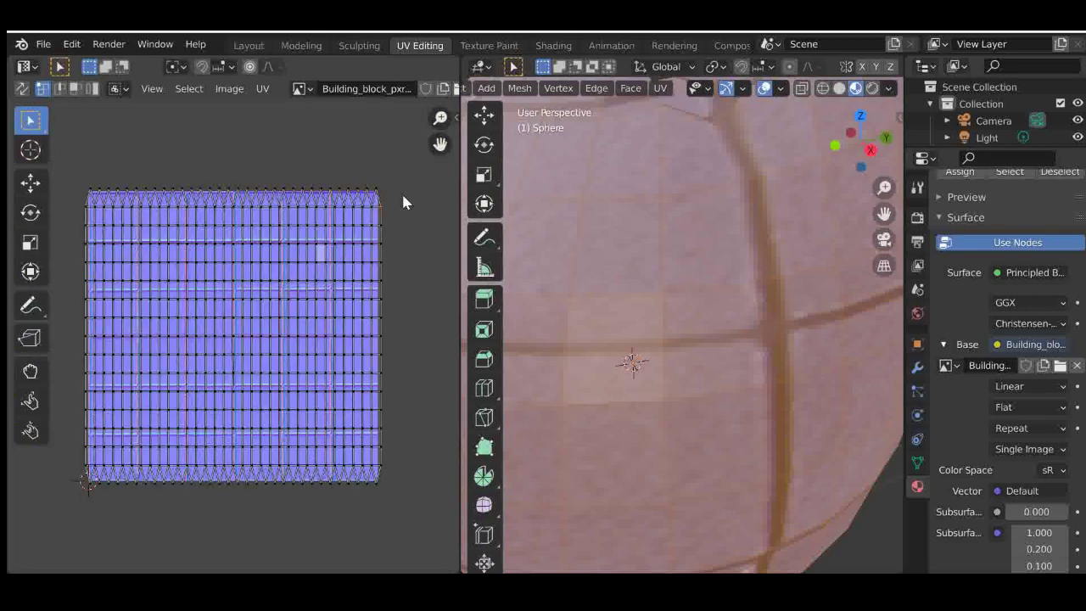
- Switch to the Texture Paint workspace and set the TexDraw brush radius to 45 px
left_click(516, 47)
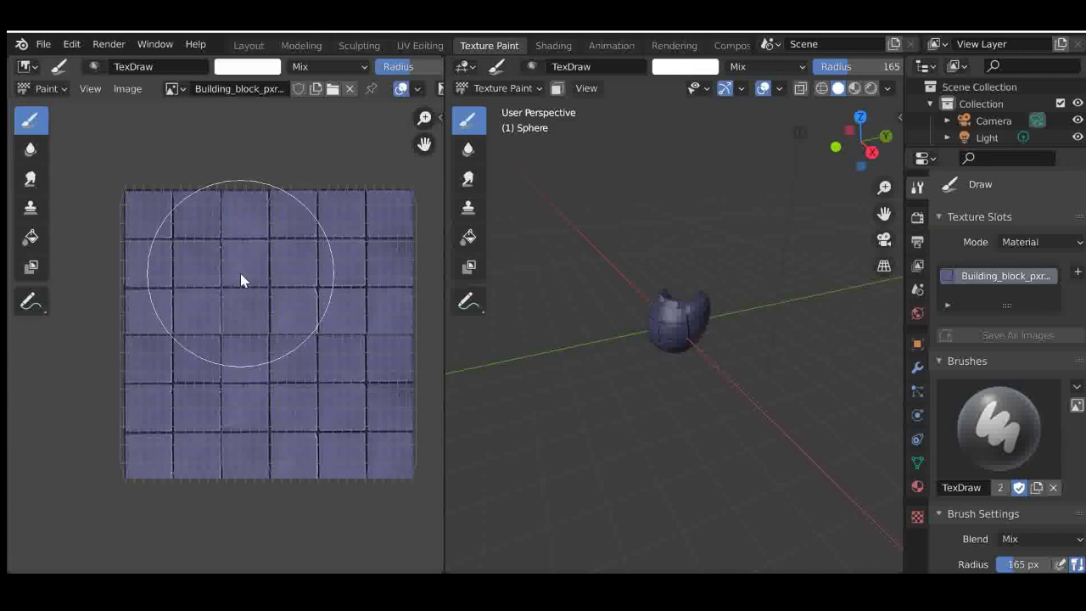
key("f")
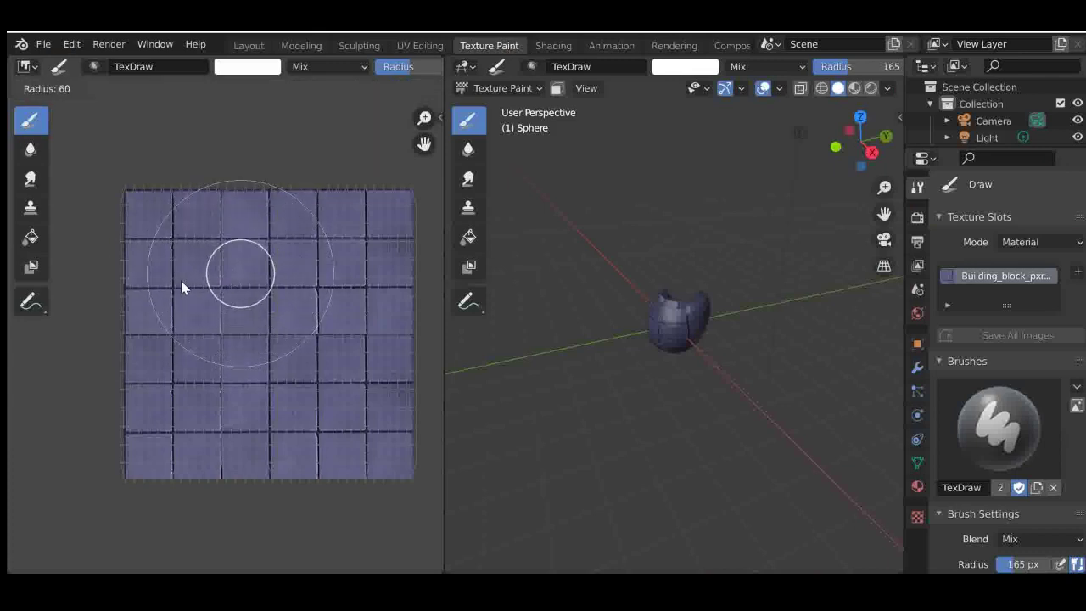
left_click(178, 284)
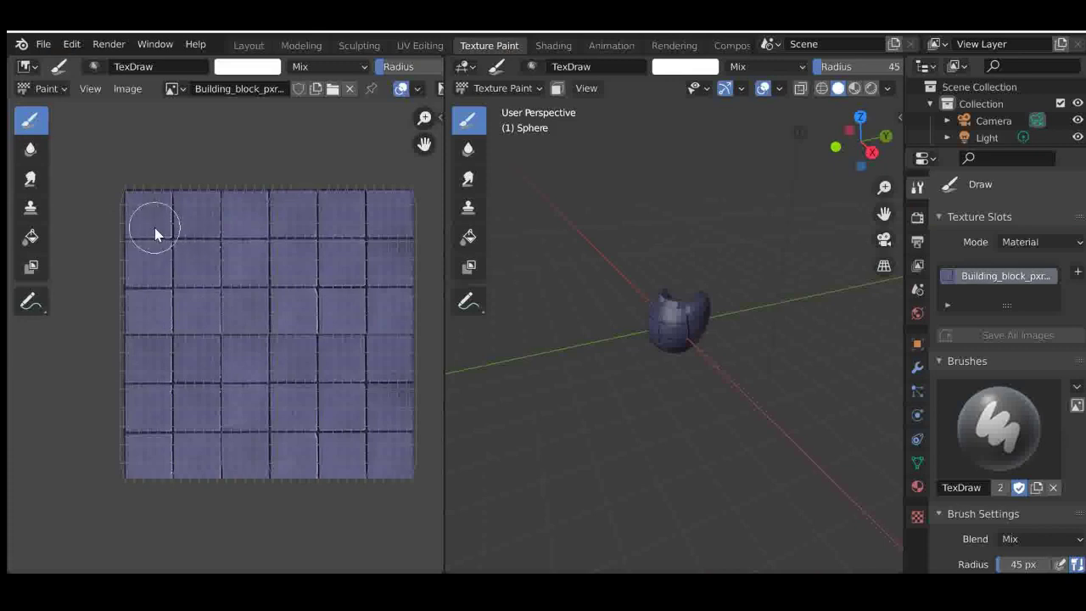
- Paint large white letters B, M and E across the building block texture image with the TexDraw brush
mouse_move(154, 227)
left_mouse_down()
mouse_move(143, 348)
mouse_move(165, 470)
left_mouse_up()
mouse_move(144, 228)
left_mouse_down()
mouse_move(242, 252)
mouse_move(166, 271)
mouse_move(275, 381)
mouse_move(183, 432)
left_mouse_up()
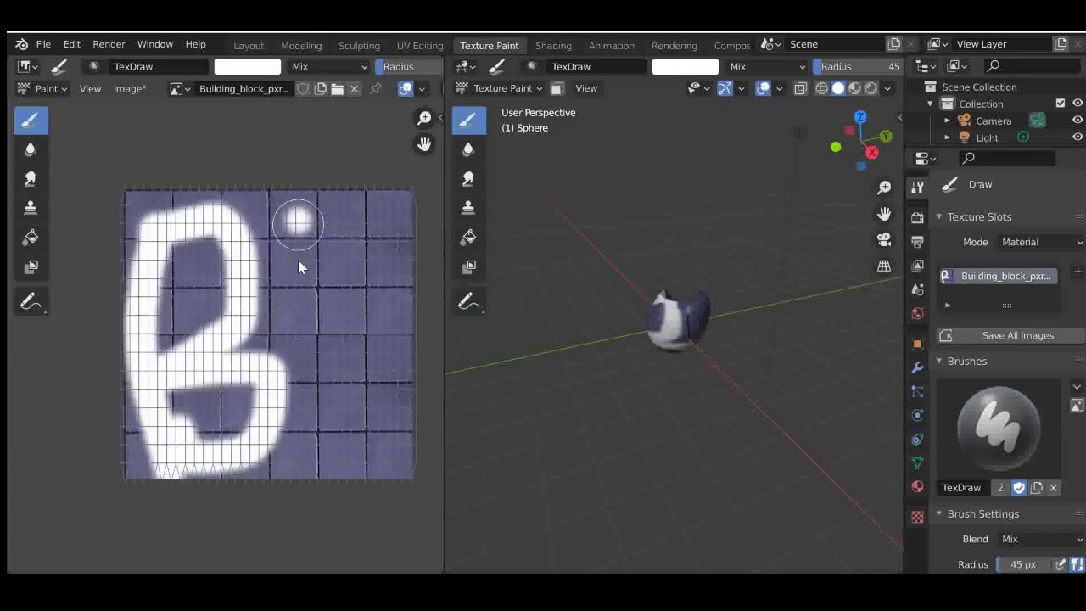
mouse_move(298, 260)
left_mouse_down()
mouse_move(314, 194)
mouse_move(362, 199)
mouse_move(395, 357)
mouse_move(318, 399)
mouse_move(386, 441)
mouse_move(327, 463)
mouse_move(361, 487)
mouse_move(371, 475)
left_mouse_up()
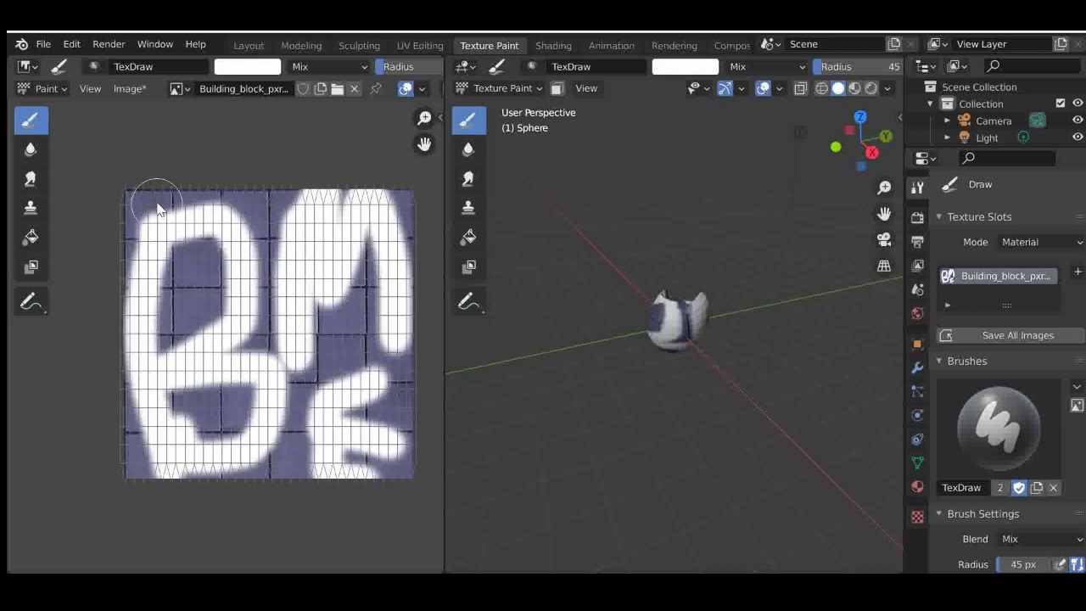
- Select the Soften brush and examine the edges of the painted letter B up close
left_click(31, 151)
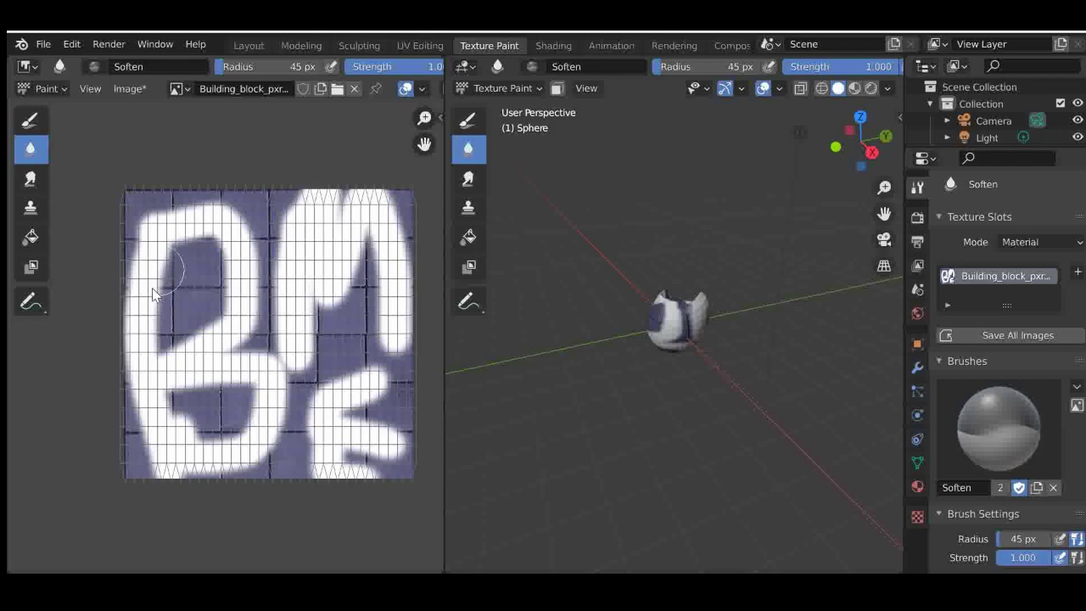
scroll(161, 307, "up", 3)
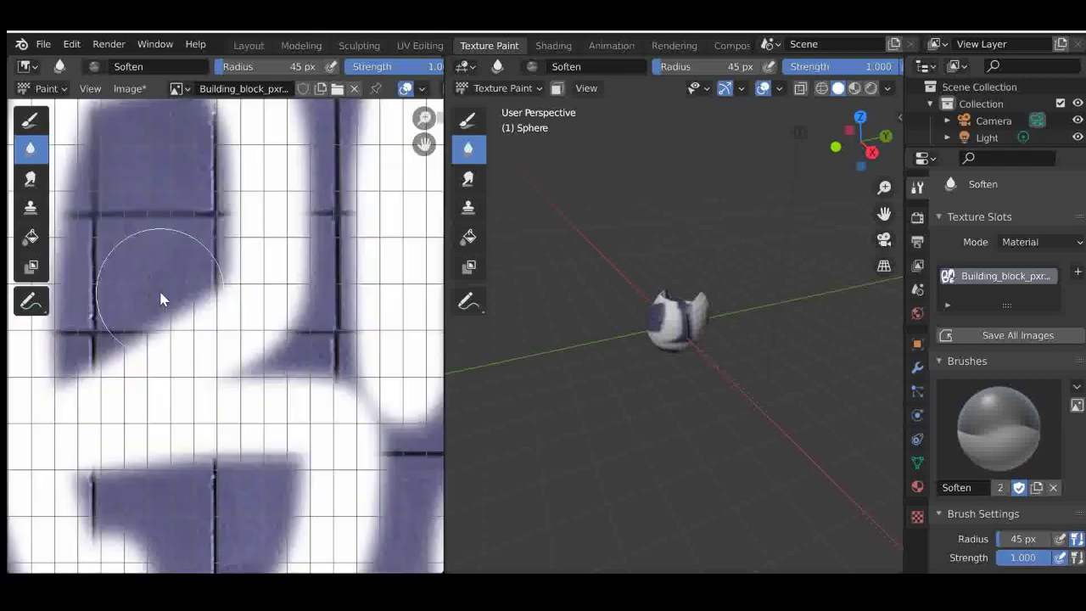
scroll(101, 247, "up", 2)
middle_click_drag(43, 223, 252, 330)
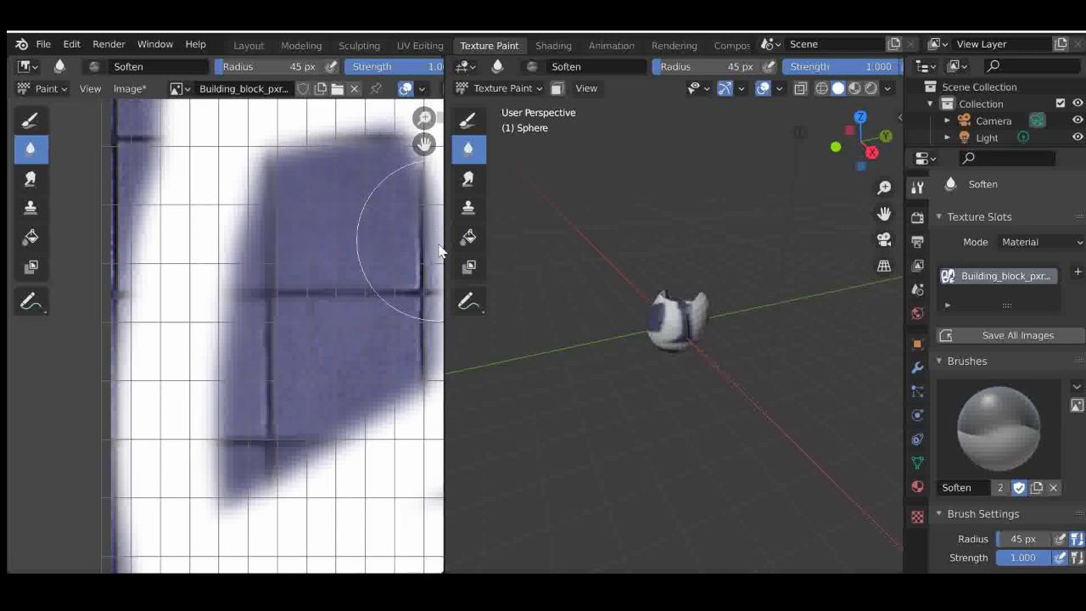
scroll(374, 352, "down", 6)
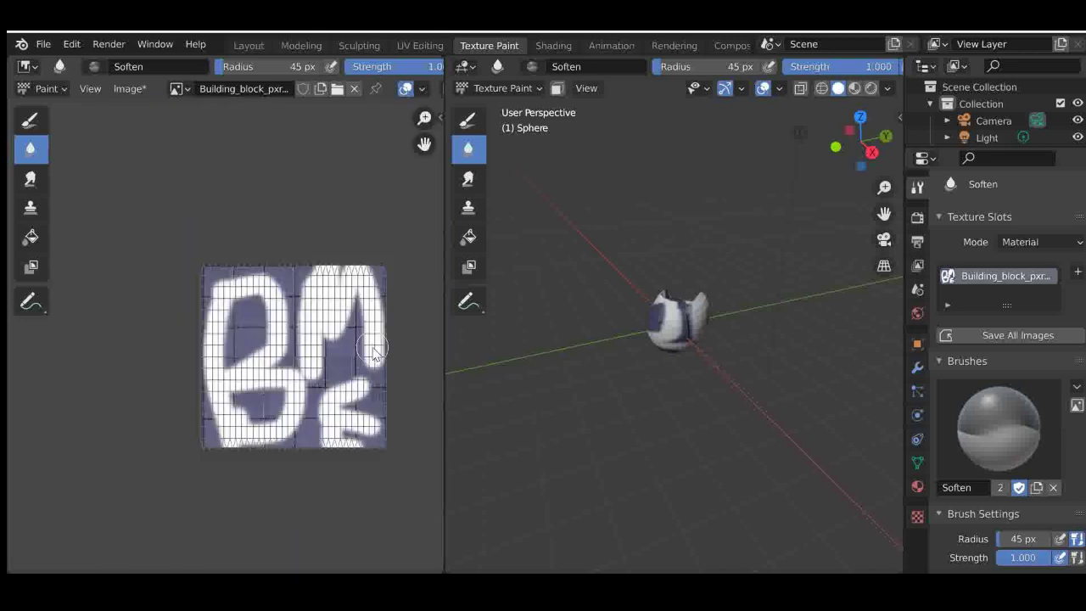
- Smear the painted white letters across the whole texture image with the Smear brush
left_click(30, 179)
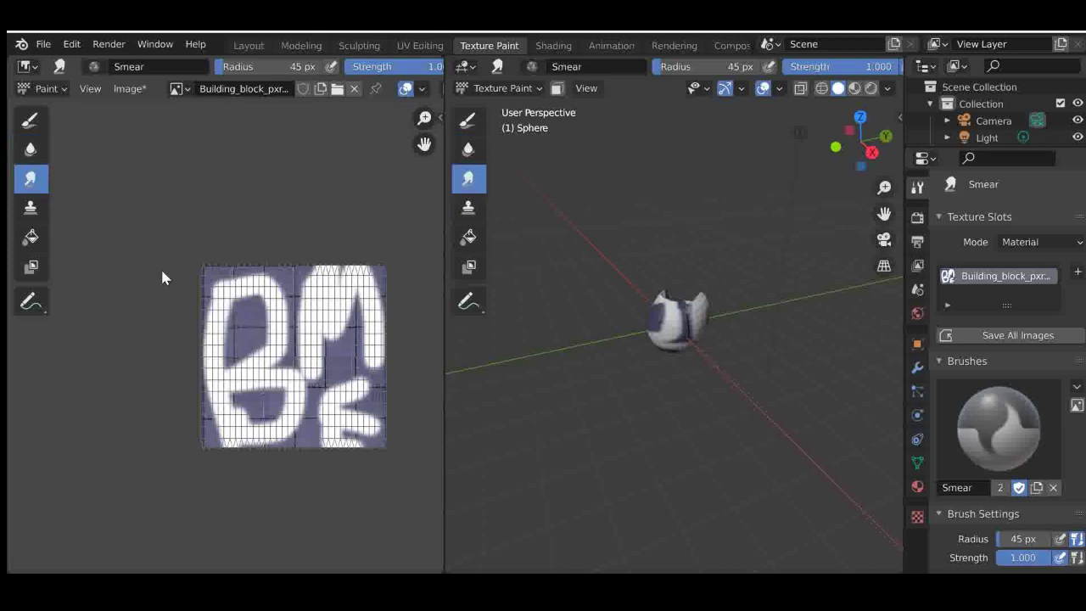
left_click_drag(208, 271, 335, 343)
mouse_move(371, 414)
left_mouse_down()
mouse_move(298, 290)
mouse_move(312, 406)
mouse_move(224, 415)
mouse_move(282, 356)
mouse_move(222, 277)
mouse_move(305, 314)
mouse_move(361, 387)
mouse_move(344, 449)
left_mouse_up()
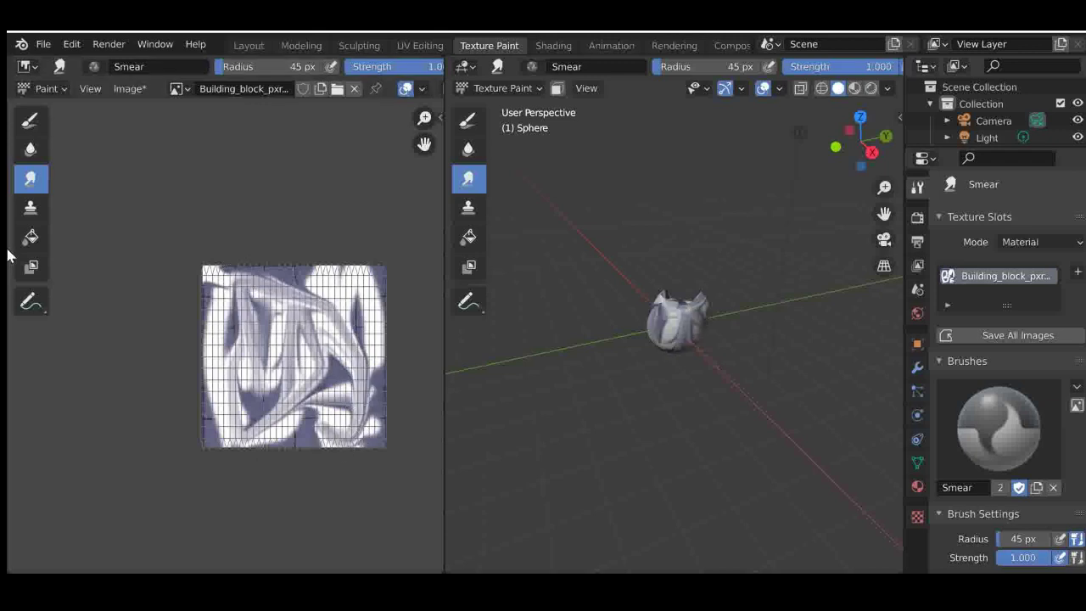
- Try the Clone brush with a stroke across the upper part of the smeared texture image
left_click(31, 208)
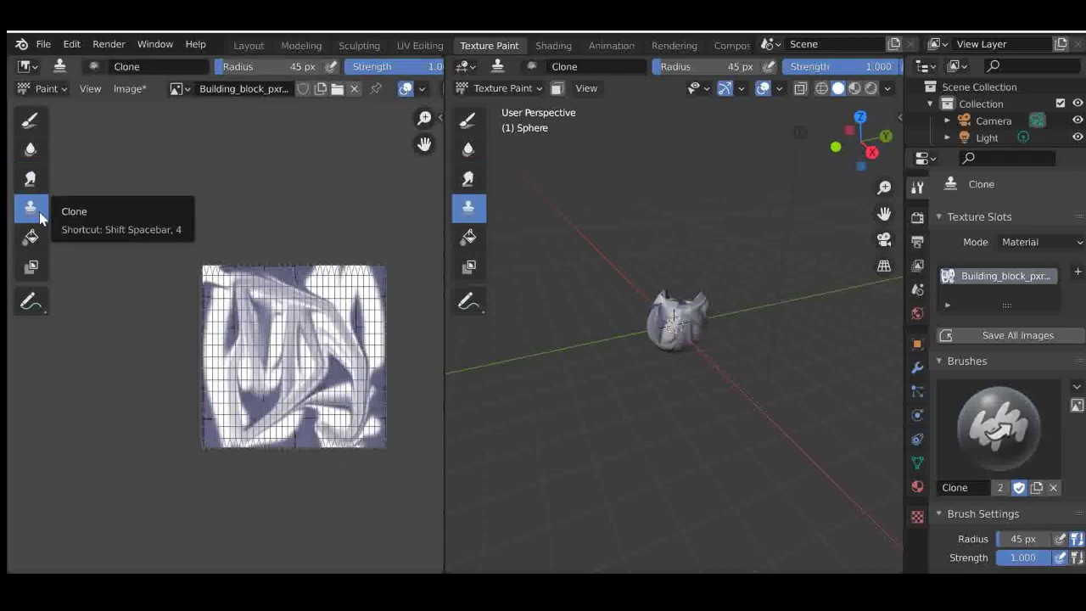
scroll(240, 254, "up", 4)
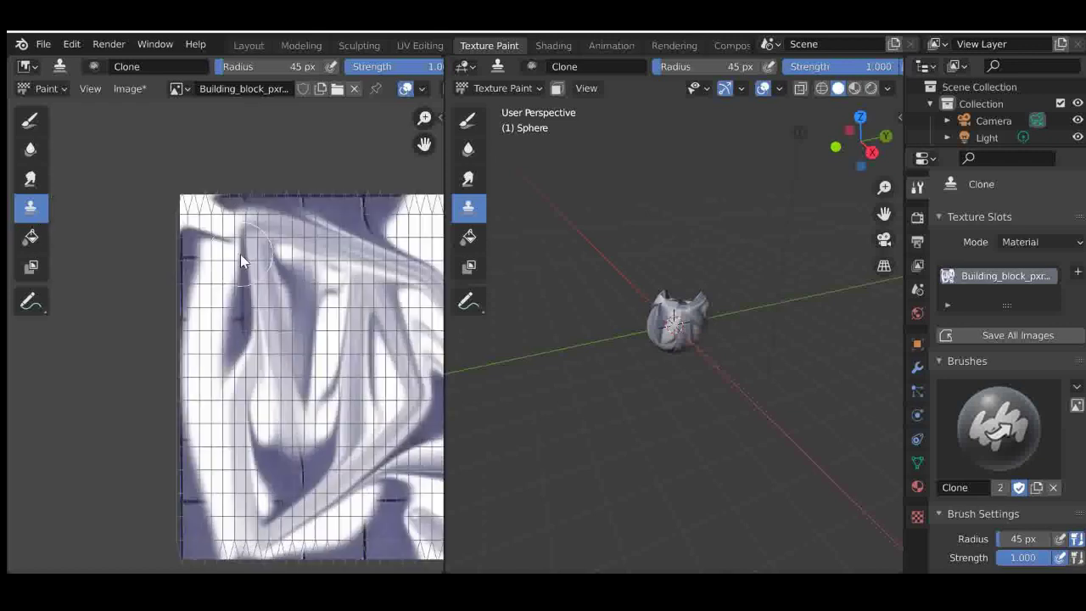
mouse_move(372, 202)
left_mouse_down()
mouse_move(347, 177)
mouse_move(175, 235)
left_mouse_up()
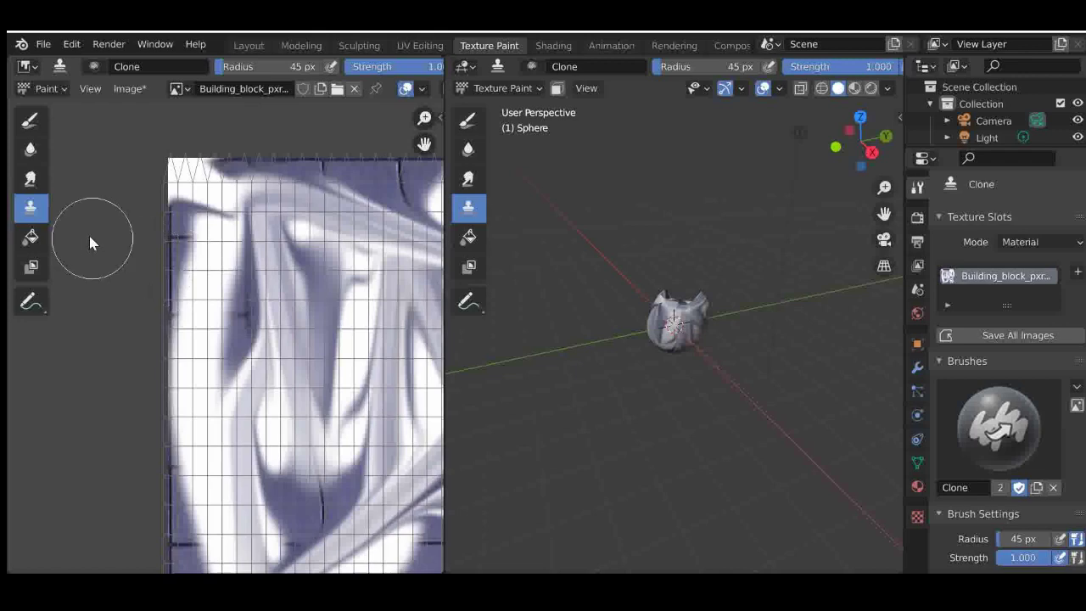
scroll(189, 226, "up", 8)
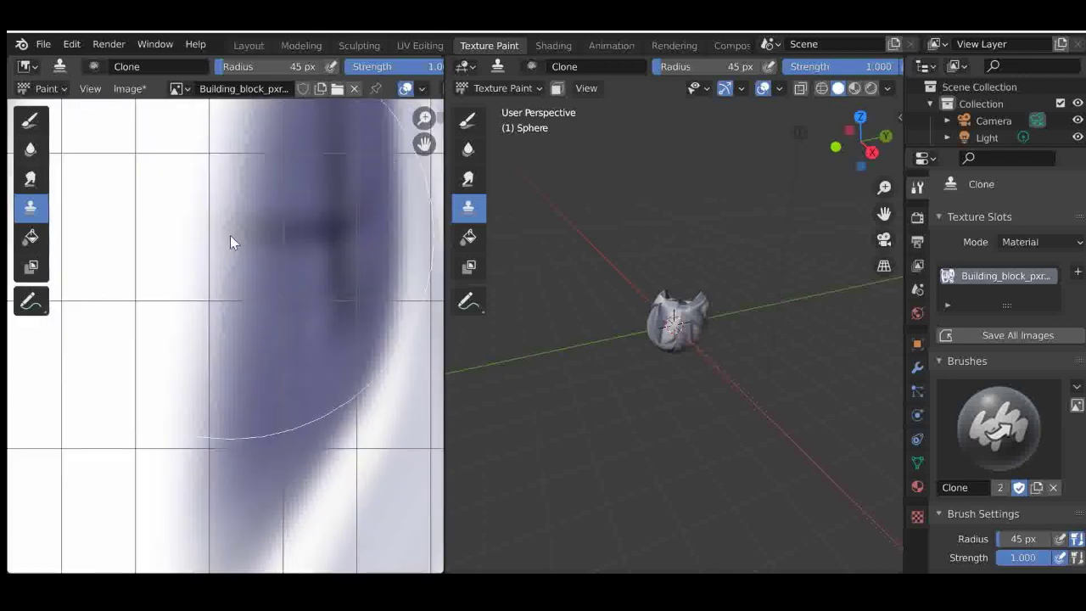
scroll(214, 248, "down", 7)
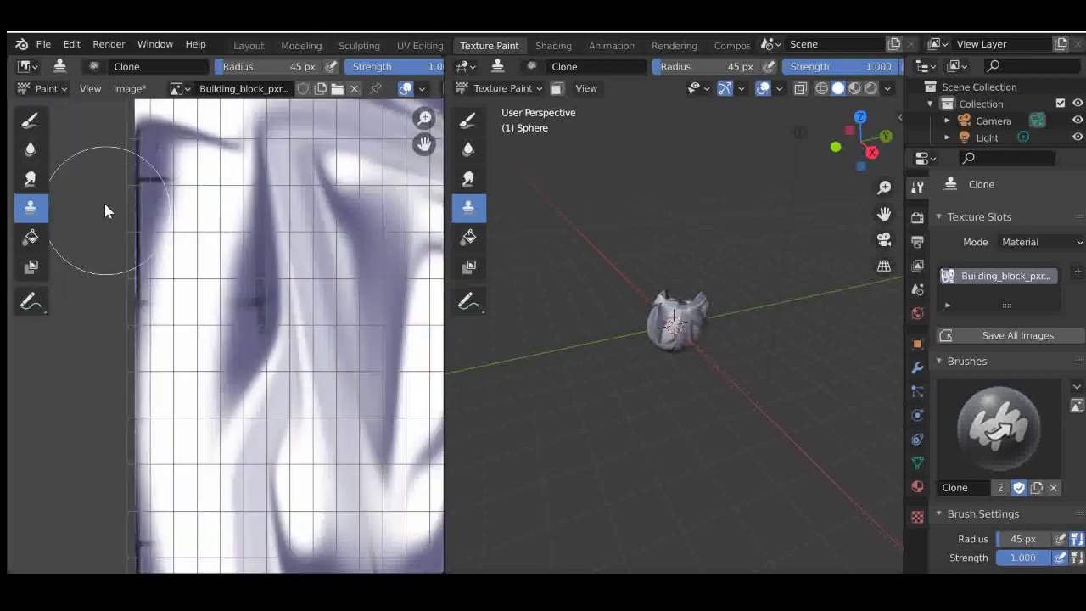
- Fill the dark area along the texture's upper edge with white, and inspect the painted sphere and the Fill brush settings
left_click(30, 236)
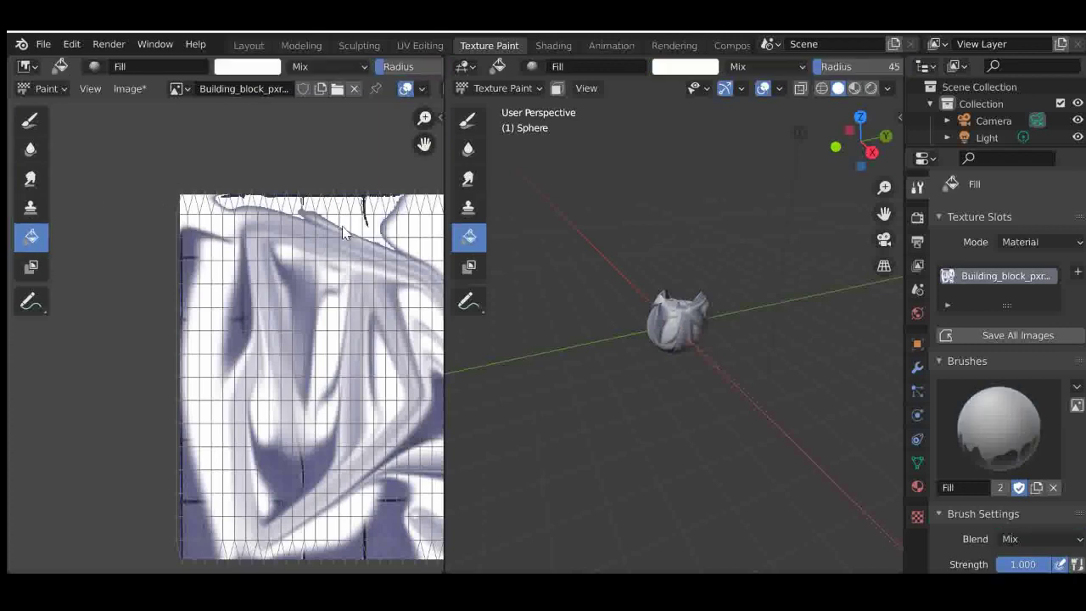
scroll(342, 226, "down", 4)
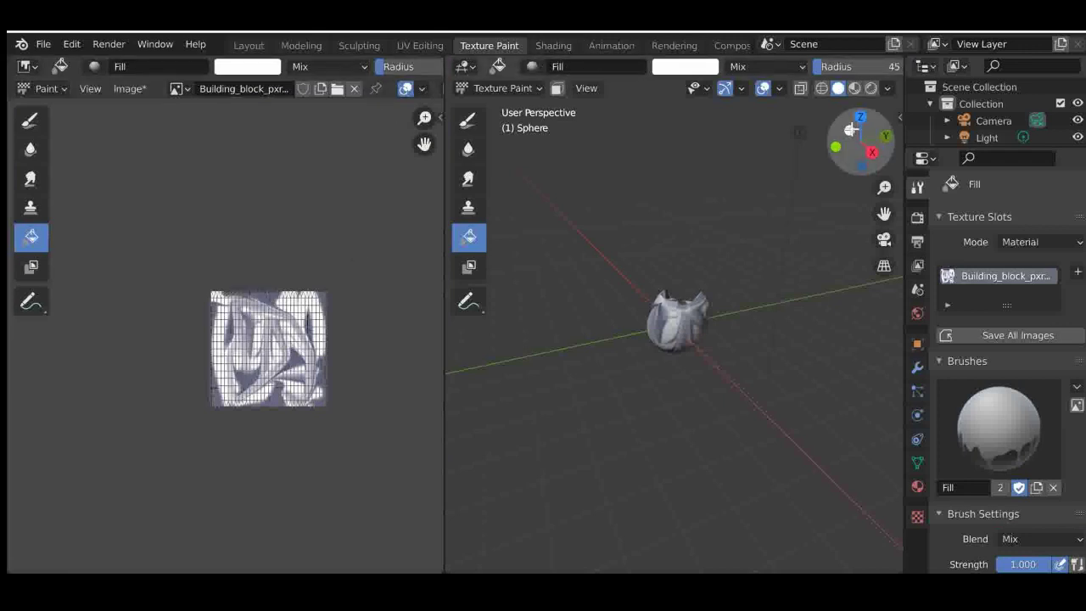
left_click_drag(851, 129, 860, 149)
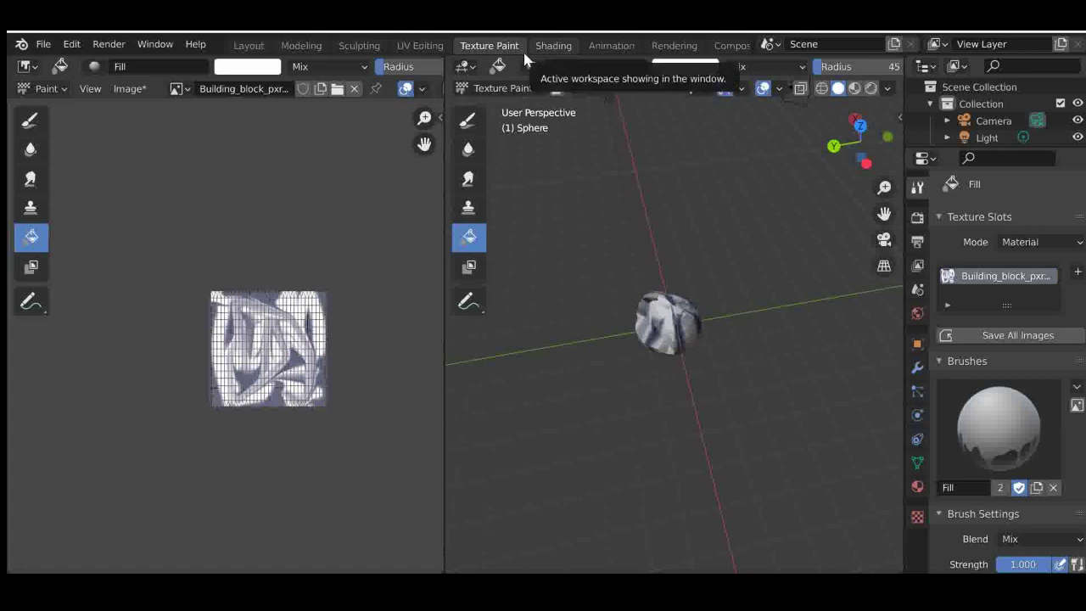
scroll(363, 61, "down", 3)
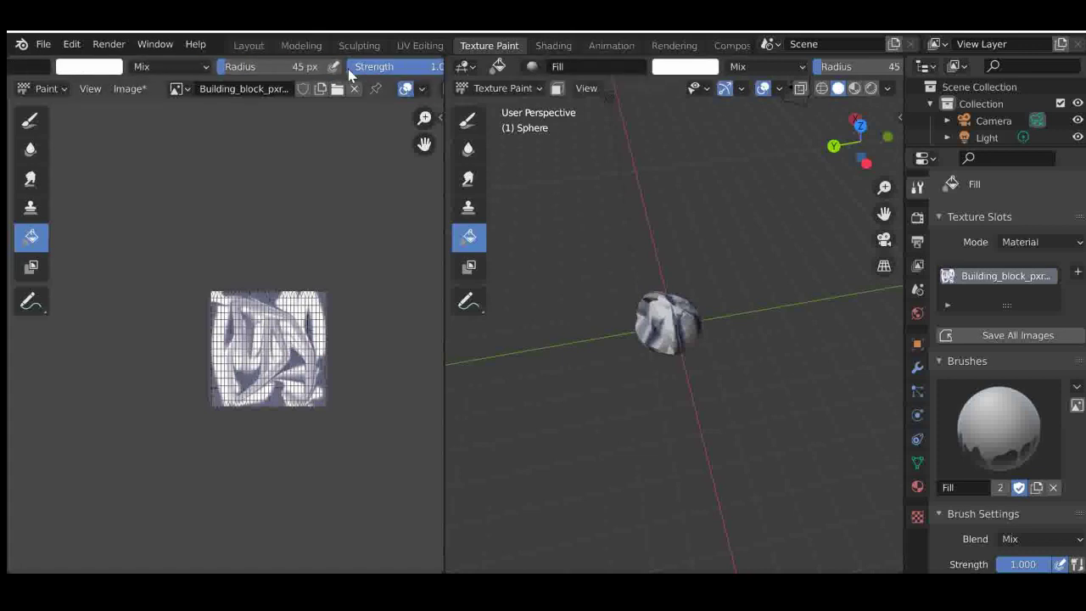
scroll(348, 71, "down", 3)
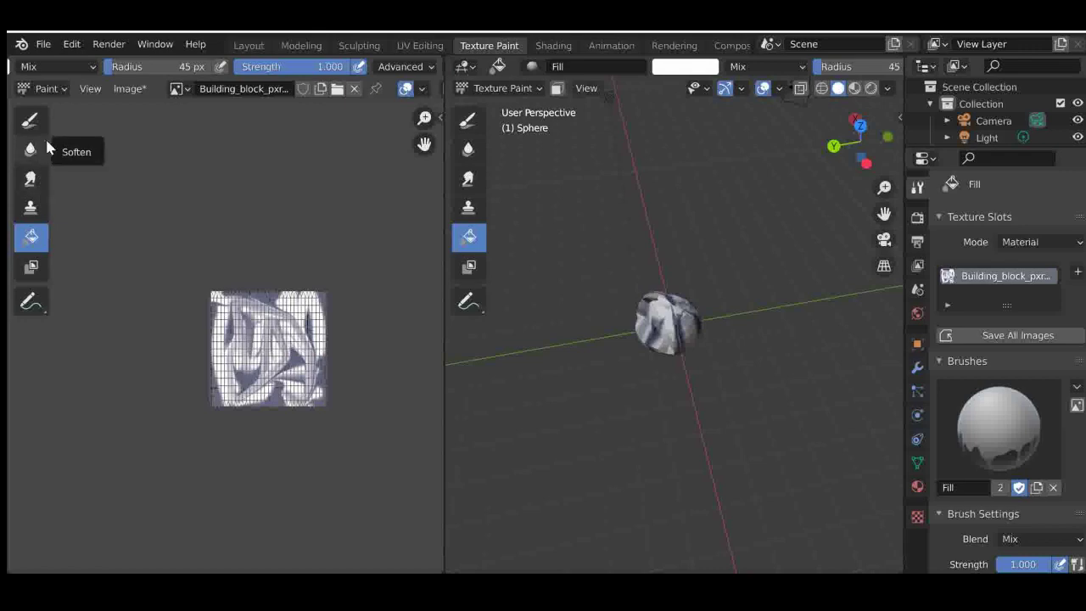
- Switch to the Shading workspace and shrink the file browser and image editor to a thin strip, widening the viewport and node editor
left_click(553, 45)
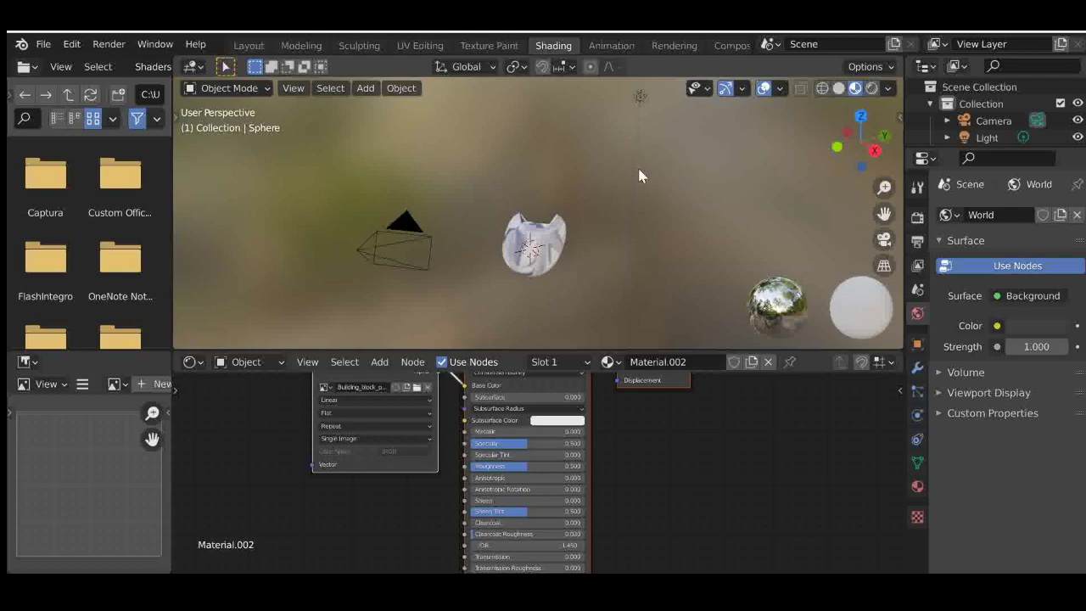
left_click_drag(843, 134, 806, 114)
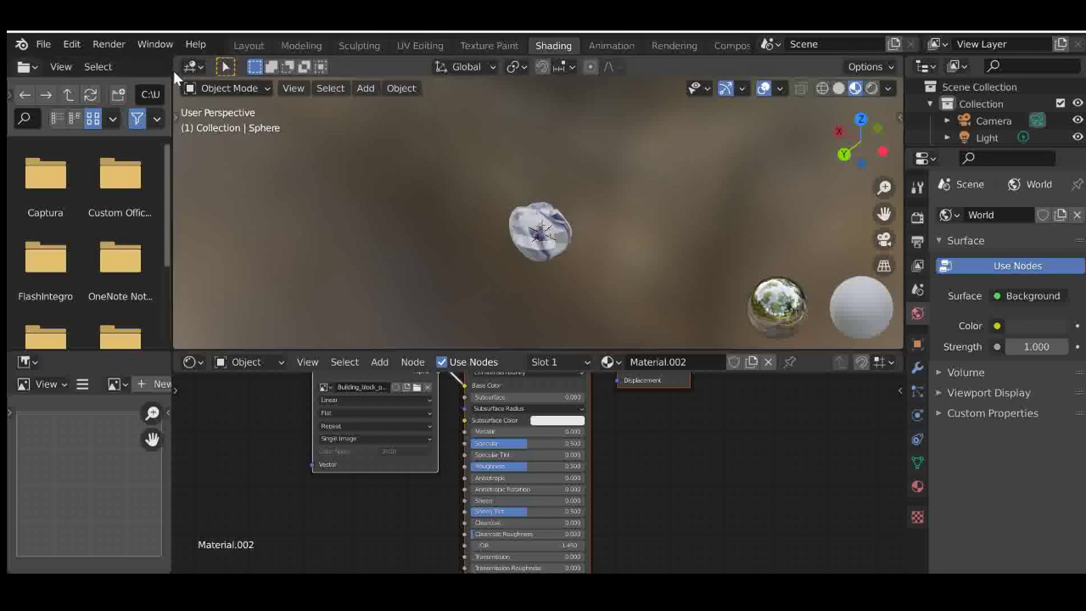
left_click_drag(11, 66, 10, 68)
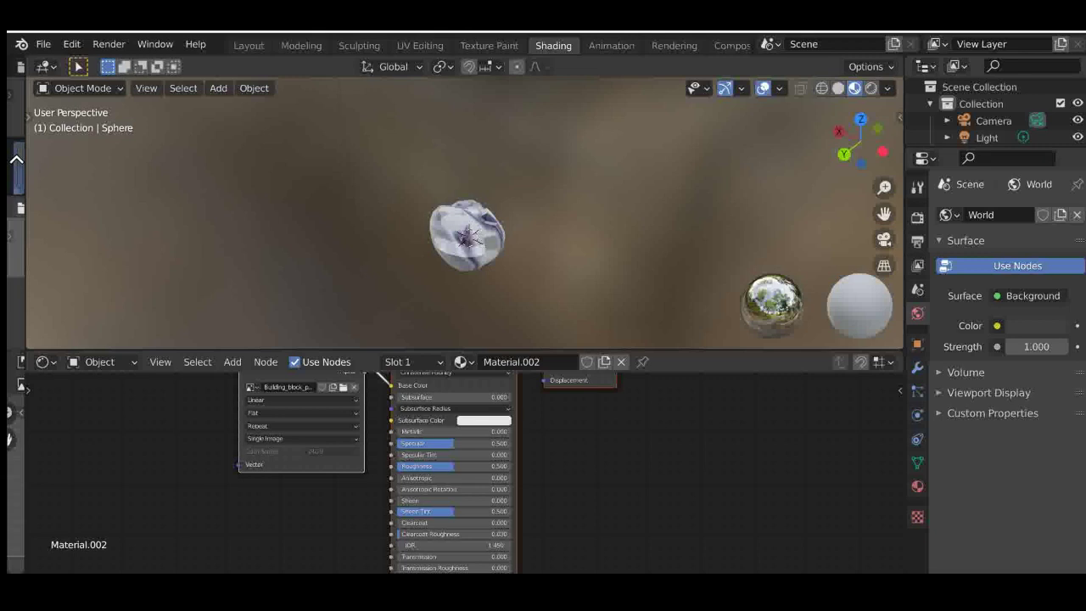
scroll(16, 161, "up", 3)
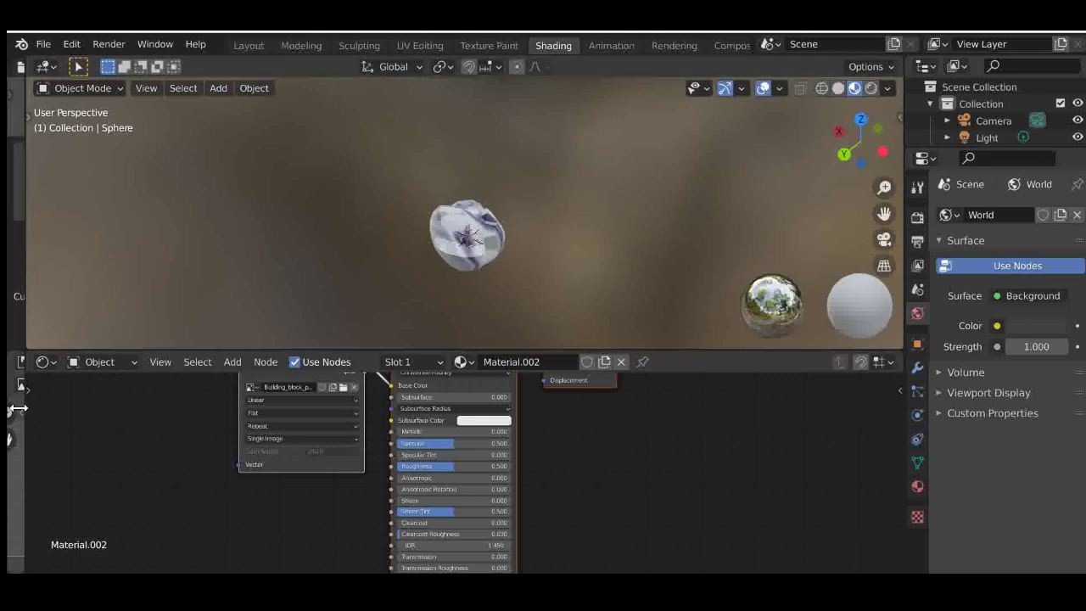
left_click_drag(177, 413, 225, 413)
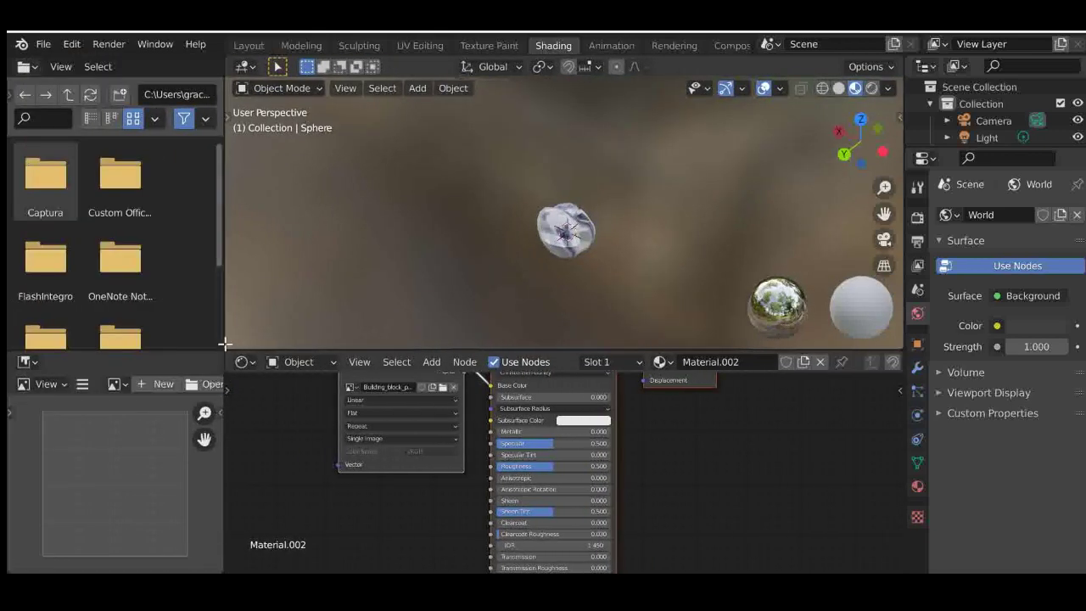
left_click_drag(176, 317, 12, 318)
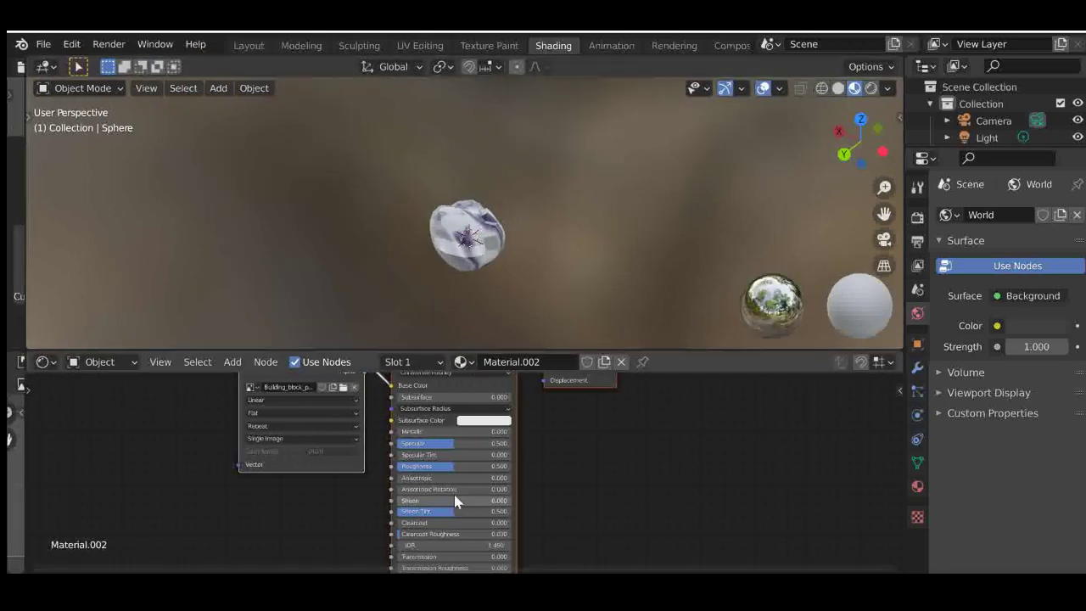
- Examine the Material.002 node tree, from the image texture node through the Principled BSDF to the Material Output
scroll(455, 481, "up", 2)
scroll(453, 477, "down", 6)
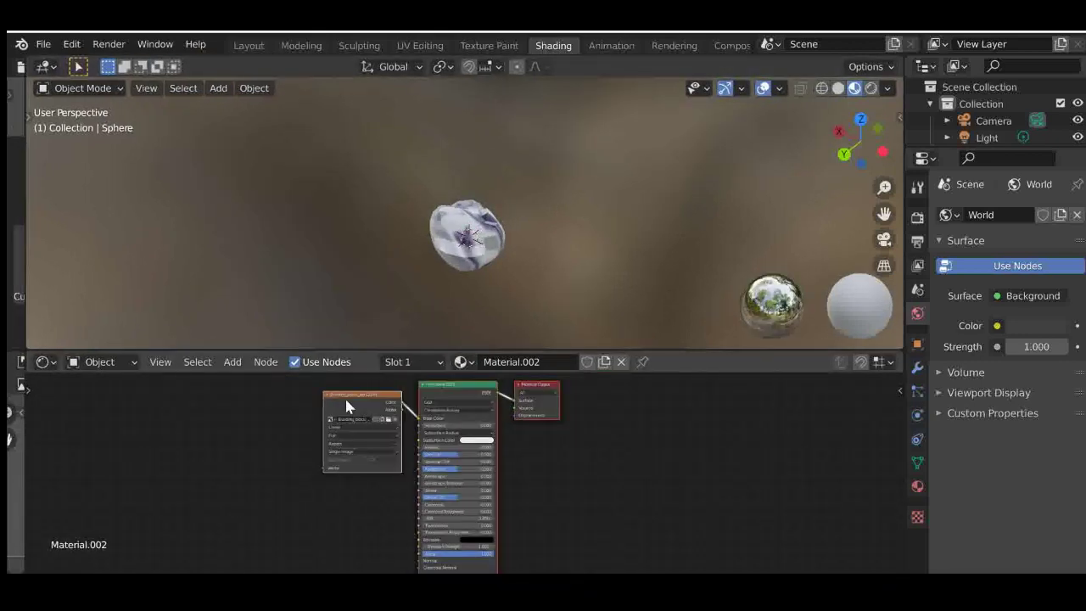
left_click_drag(344, 396, 387, 422)
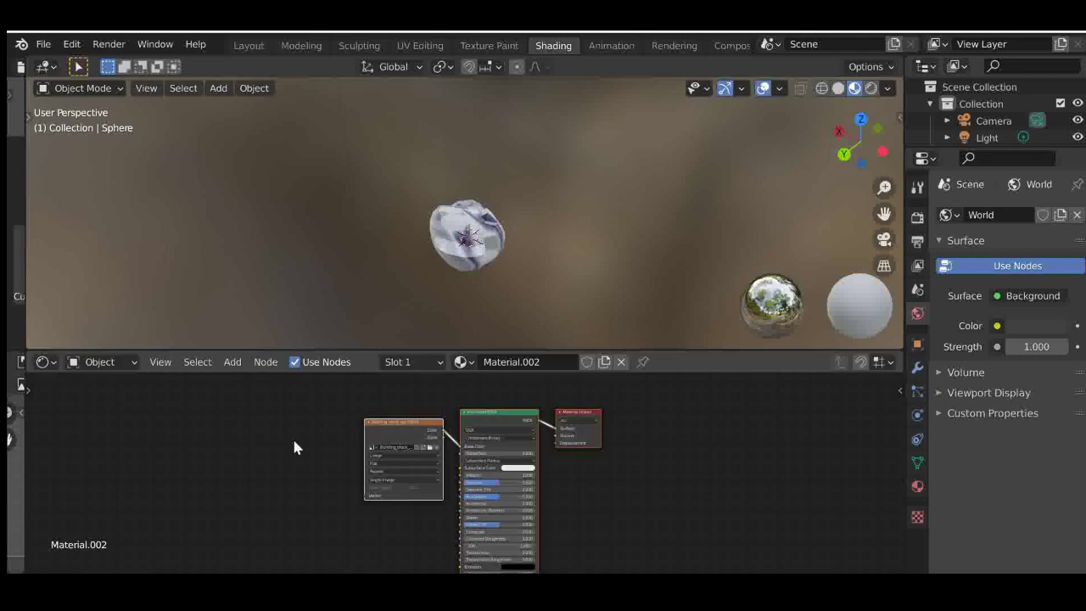
- Add a Checker Texture node to the Material.002 node tree, placed beside the image texture node
key("shift+a")
mouse_move(291, 436)
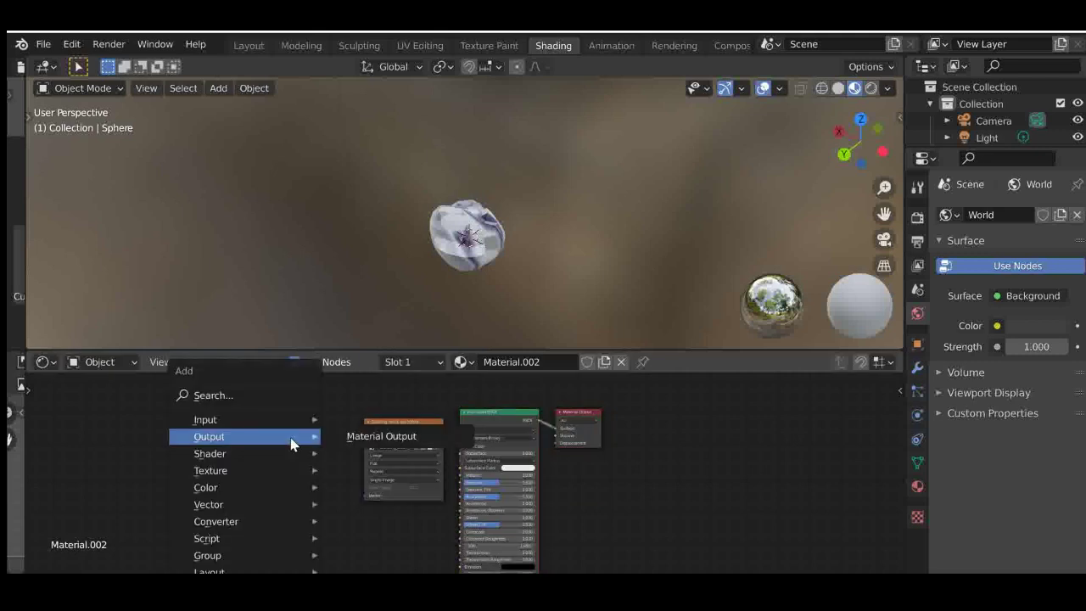
left_click(279, 394)
type("checker")
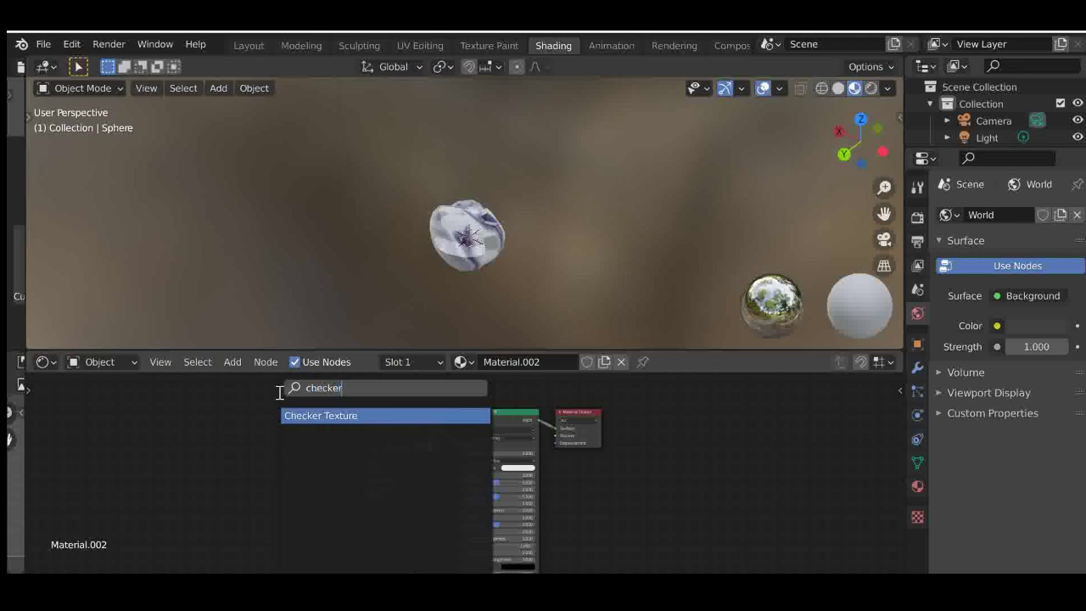
key("Return")
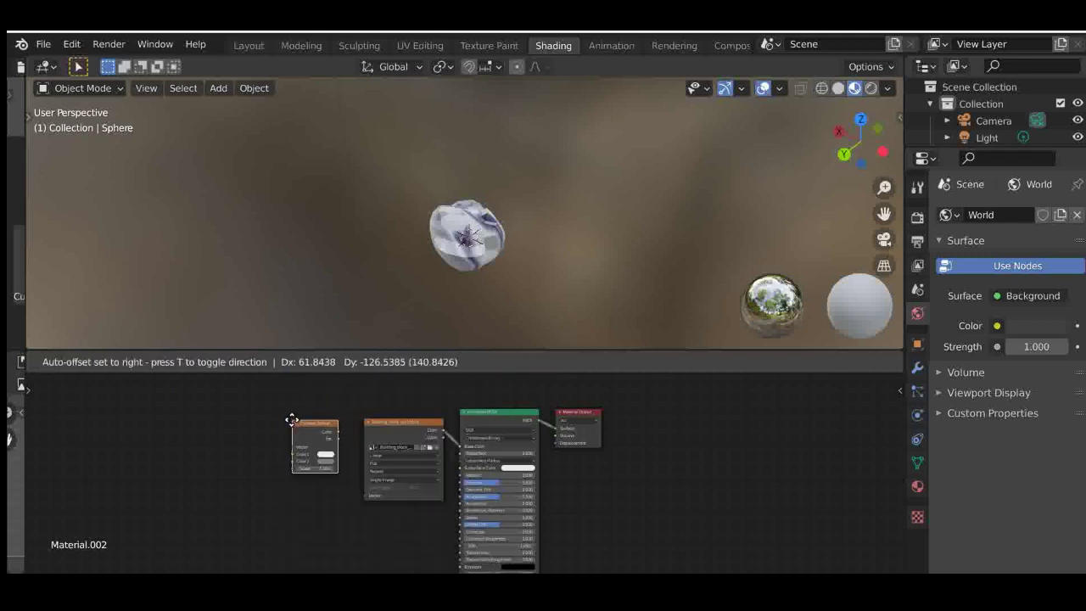
left_click(297, 419)
- Feed the image texture's Color into the checker's Color1 and the checker's Color into the Principled BSDF's Base Color, and inspect the sphere
left_click_drag(377, 426, 170, 420)
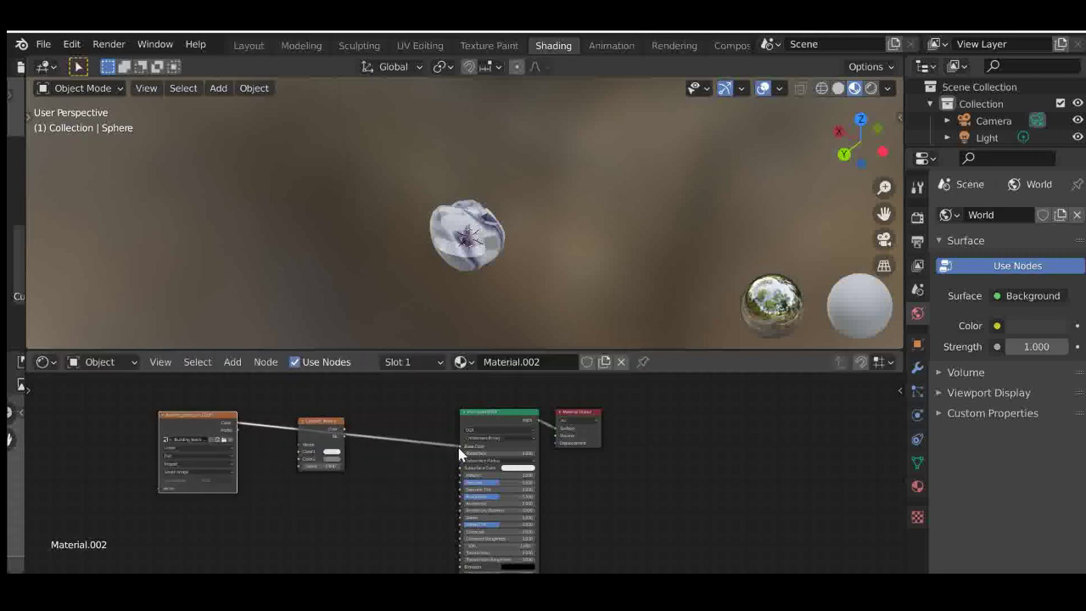
mouse_move(459, 446)
left_mouse_down()
mouse_move(329, 436)
mouse_move(298, 451)
mouse_move(458, 446)
left_mouse_up()
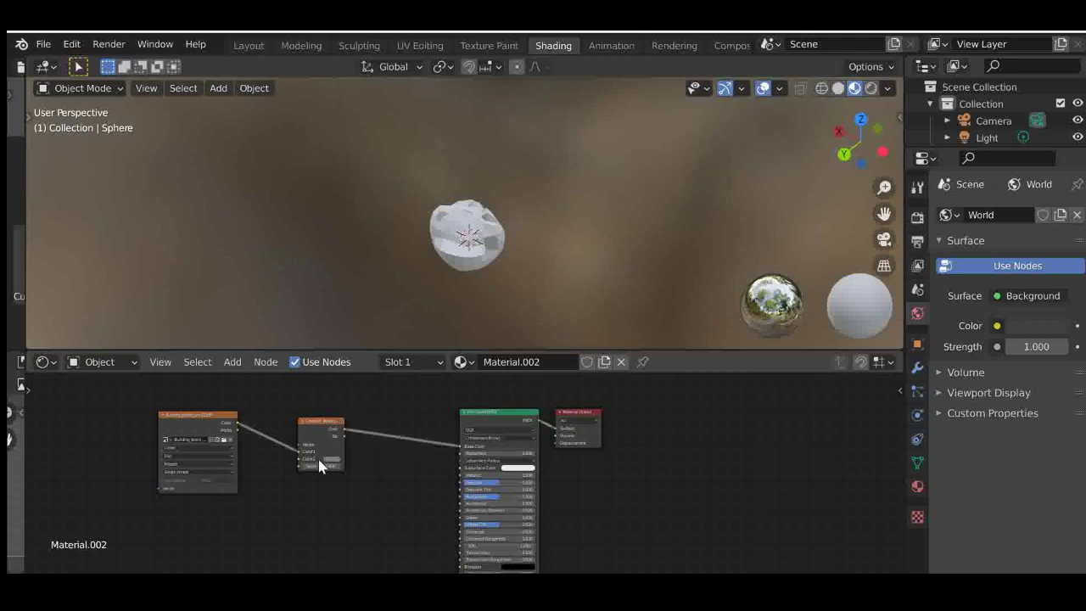
scroll(471, 283, "up", 8)
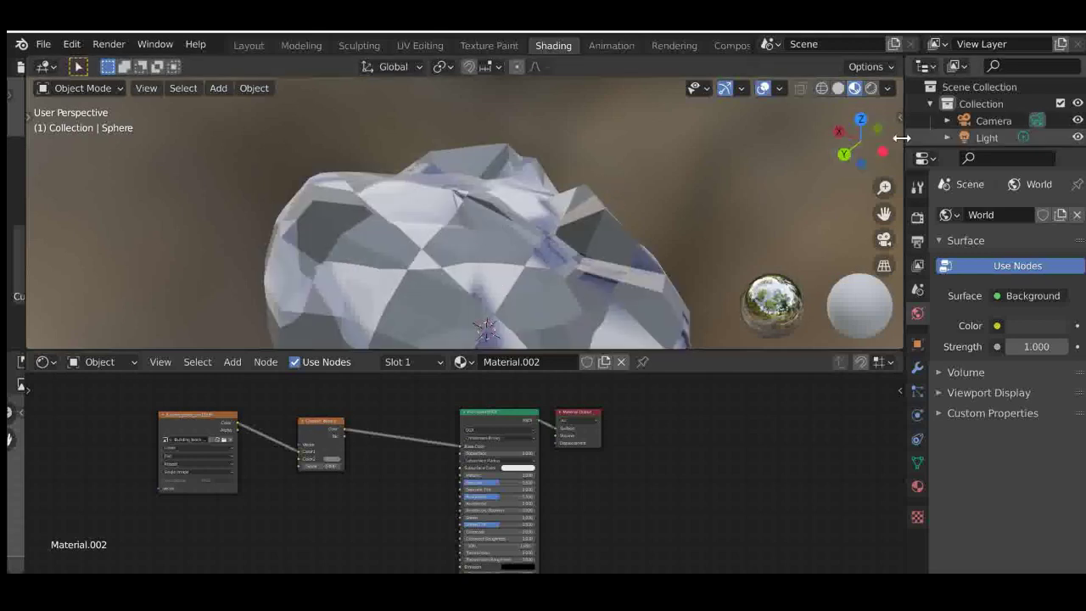
left_click_drag(848, 140, 87, 371)
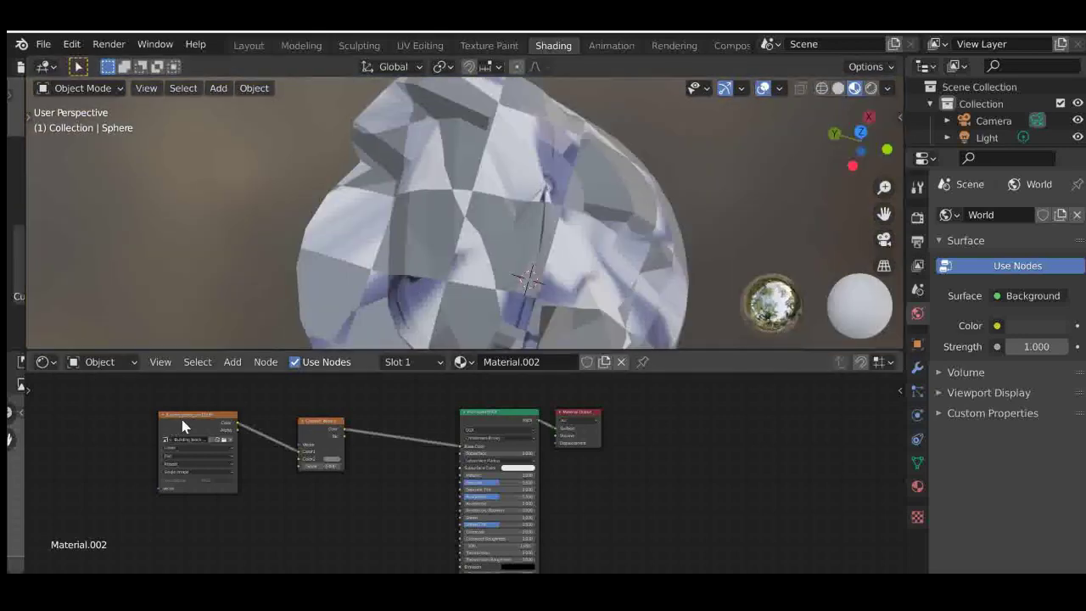
- Set the Checker Texture node's Color2 to a bright yellow
scroll(175, 404, "up", 2)
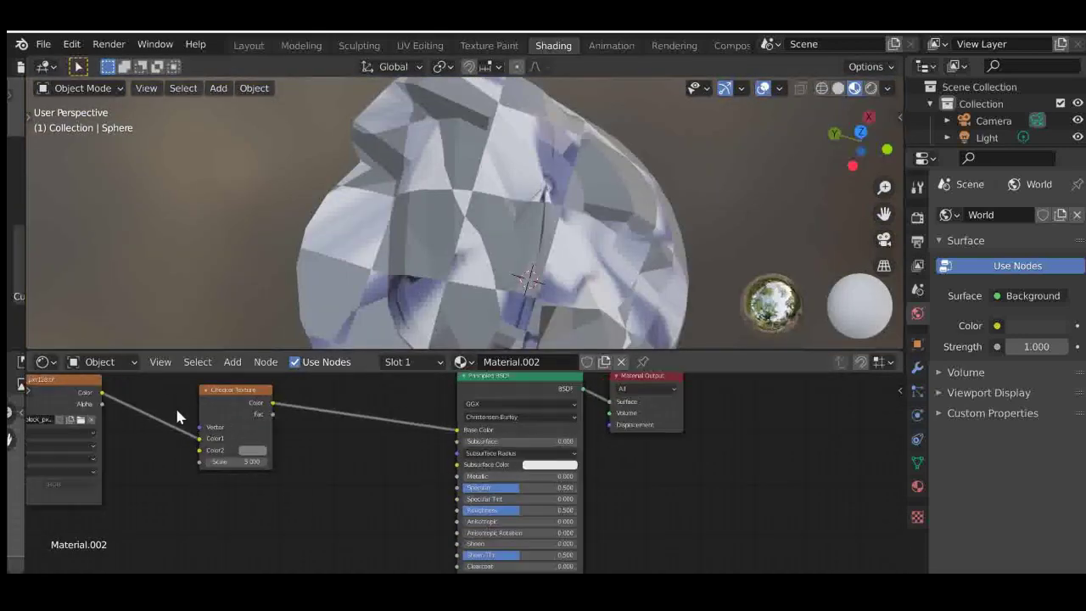
left_click(252, 450)
left_click(275, 342)
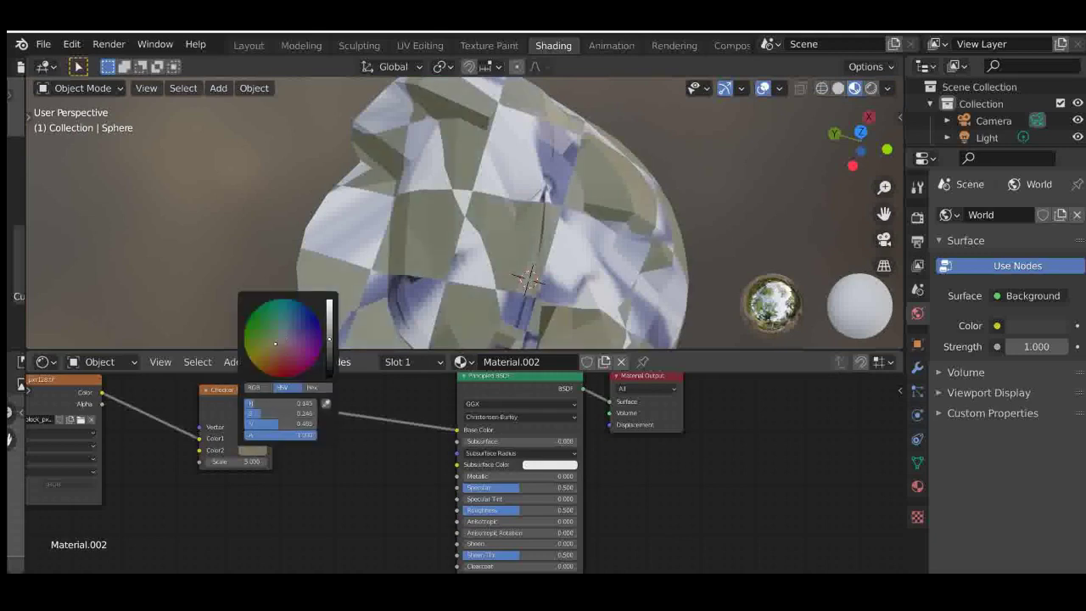
left_click_drag(275, 343, 252, 357)
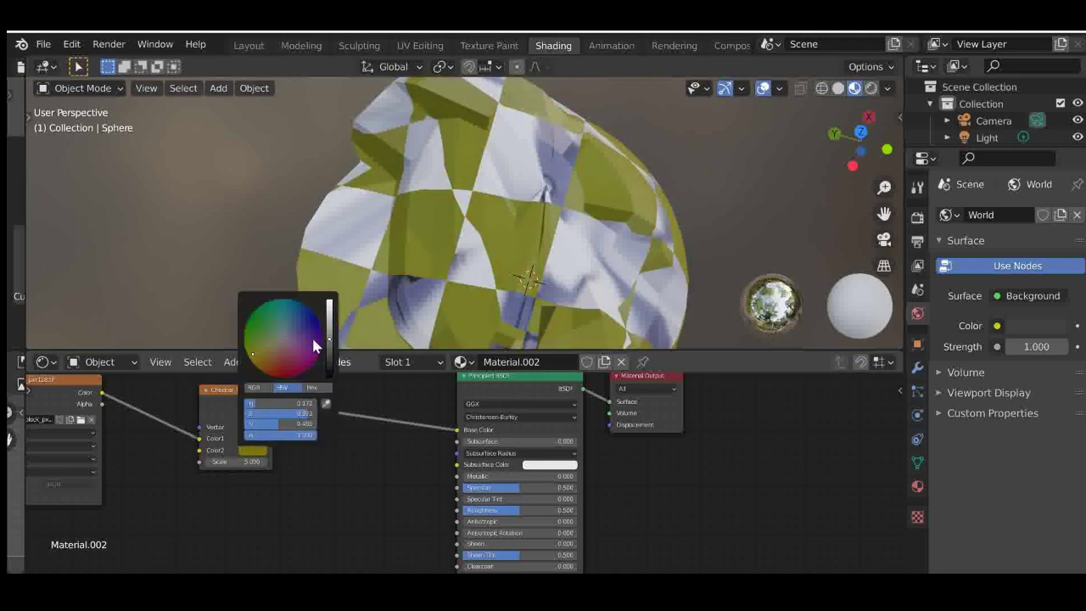
left_click_drag(331, 335, 329, 318)
left_click_drag(257, 352, 258, 354)
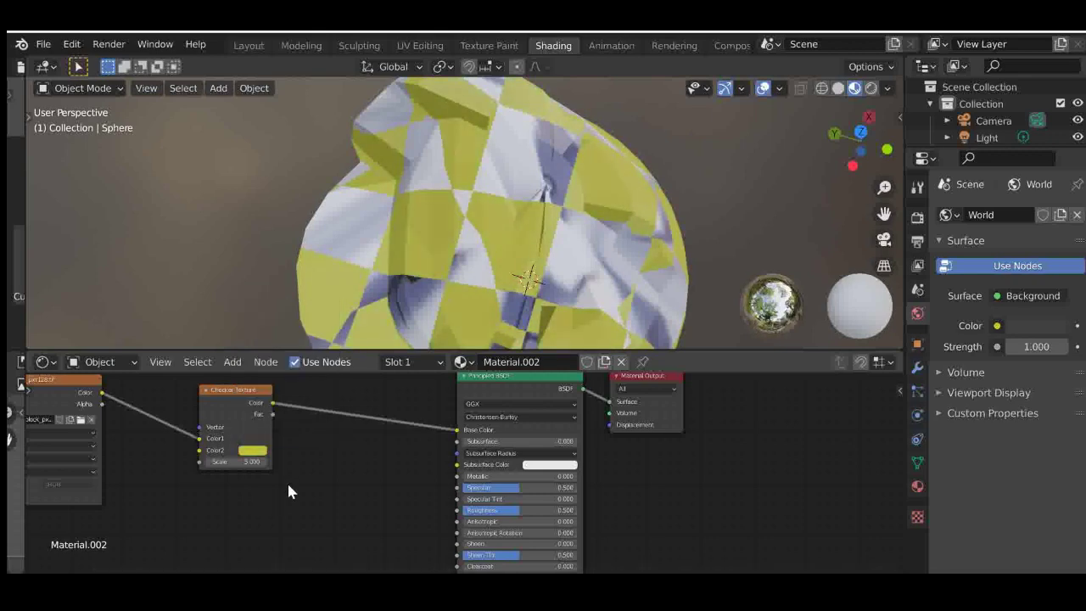
- Examine the yellow-checkered sphere from the side and the image and checker node connections that produce it
scroll(289, 478, "down", 4)
scroll(509, 255, "down", 3)
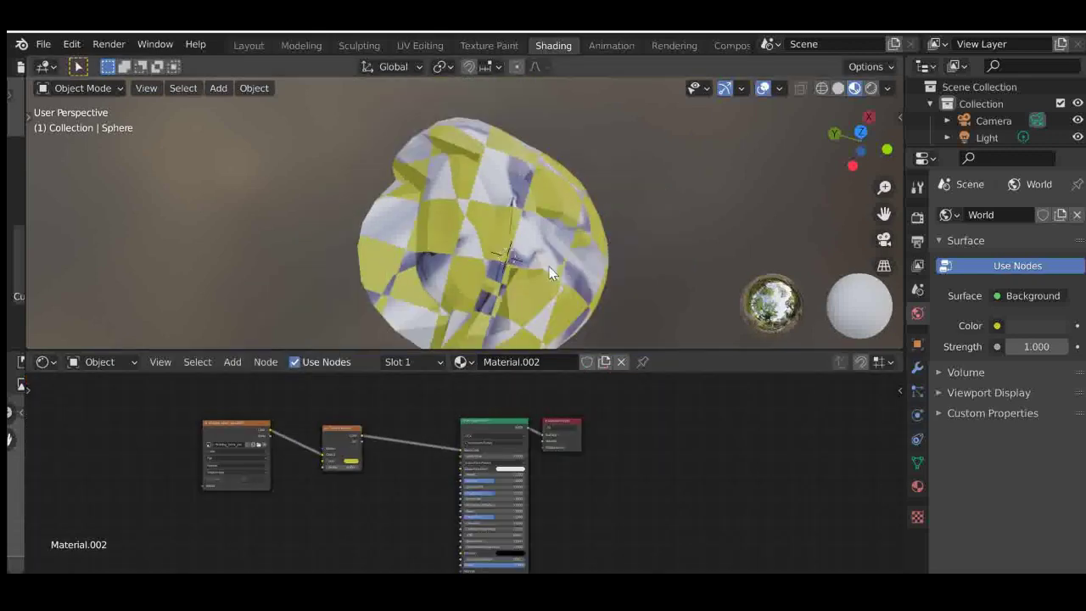
left_click_drag(861, 136, 860, 137)
scroll(518, 289, "down", 2)
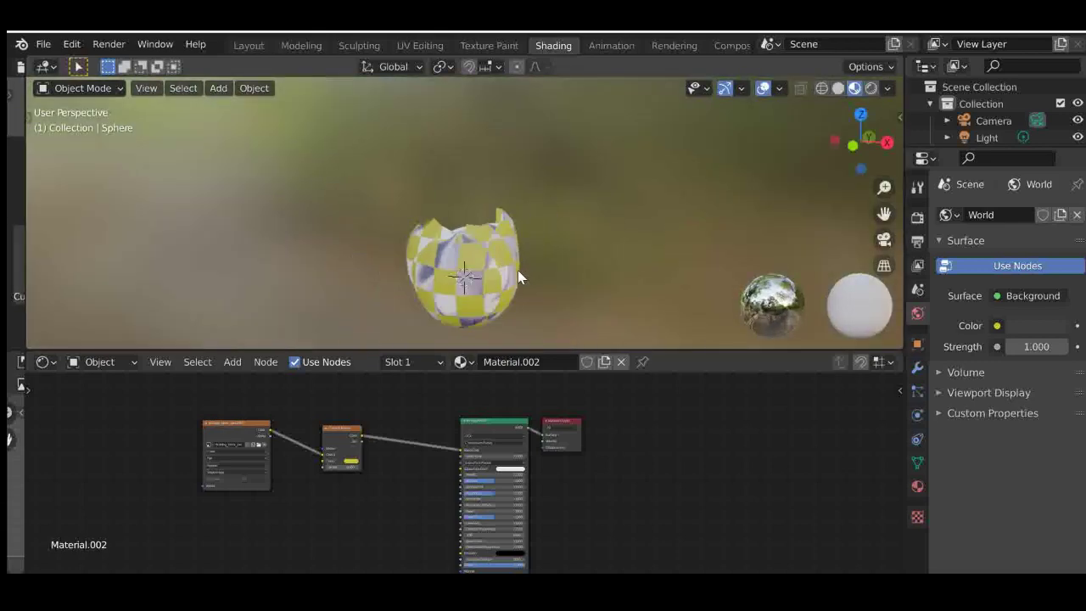
scroll(518, 270, "up", 4)
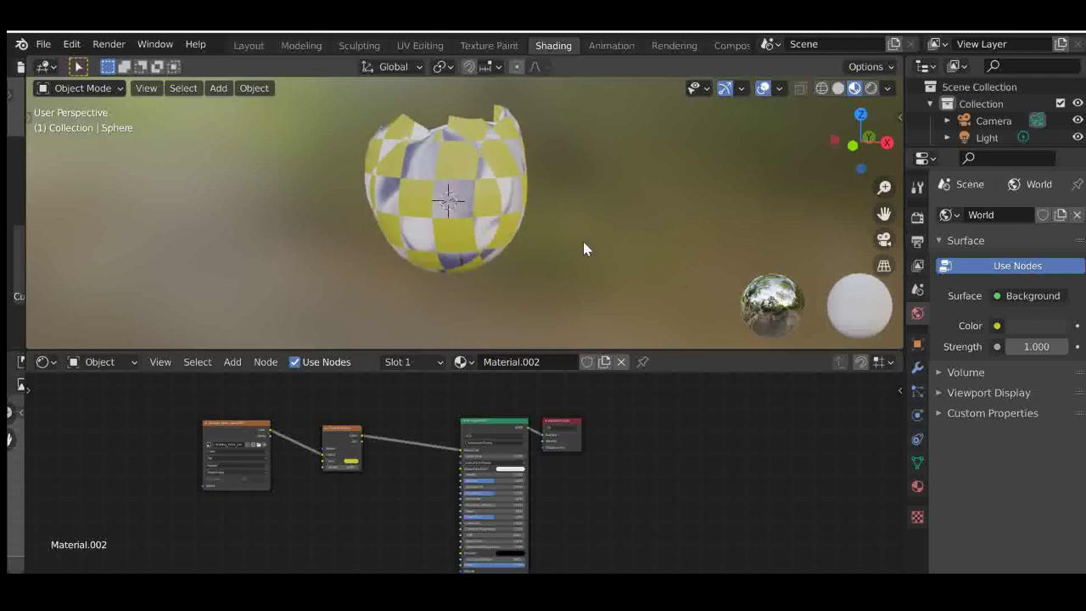
scroll(320, 488, "up", 1)
scroll(321, 483, "up", 1)
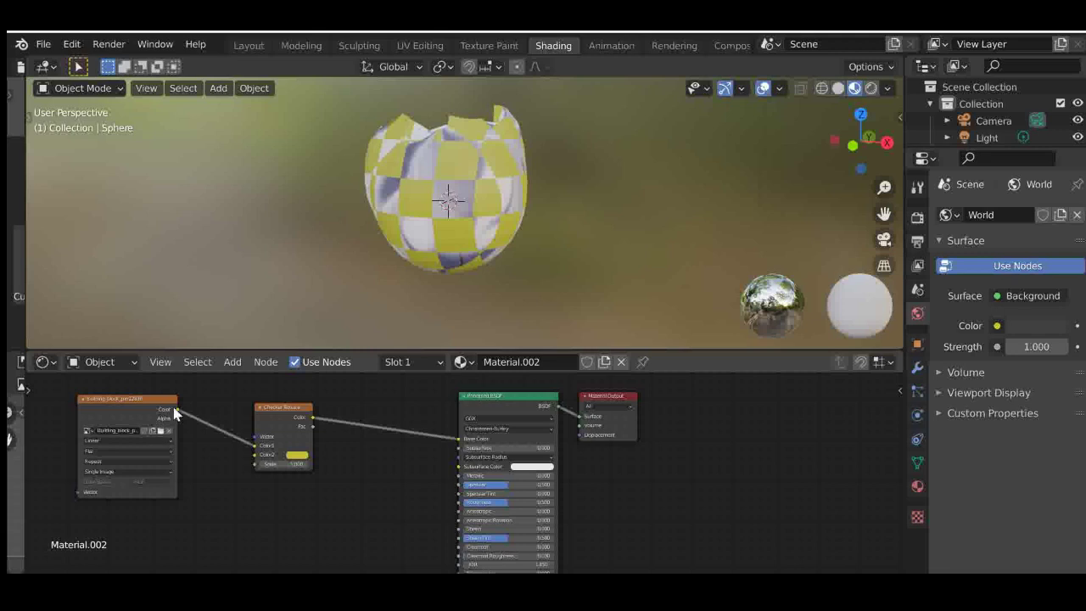
left_click(296, 456)
- Examine the sphere's Material.002 properties and compare its surface settings with those on the Principled BSDF node
left_click(917, 486)
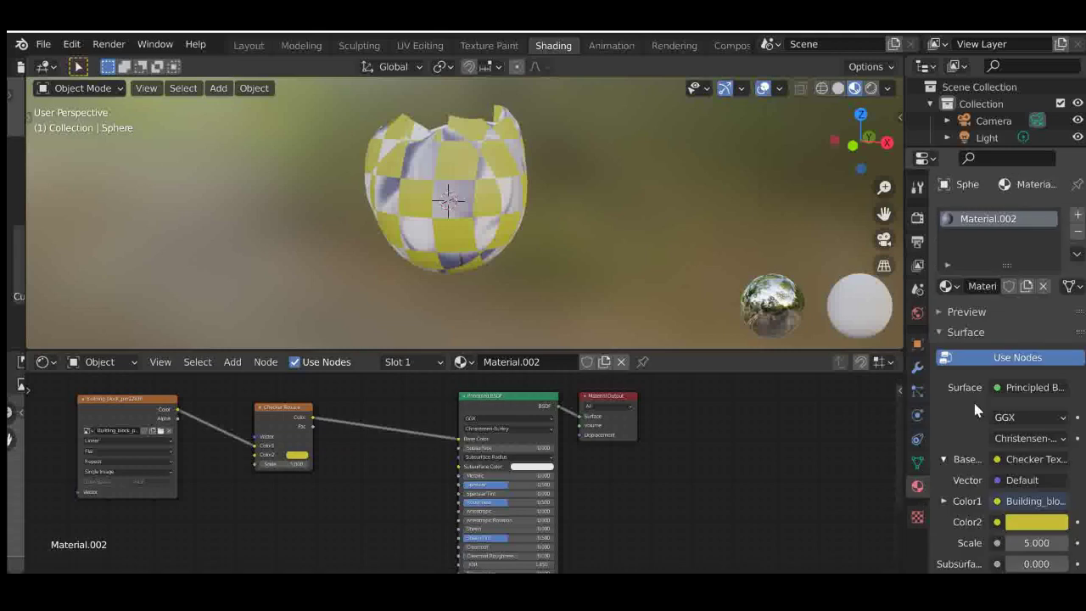
scroll(974, 406, "down", 1)
scroll(974, 409, "down", 4)
scroll(974, 409, "up", 1)
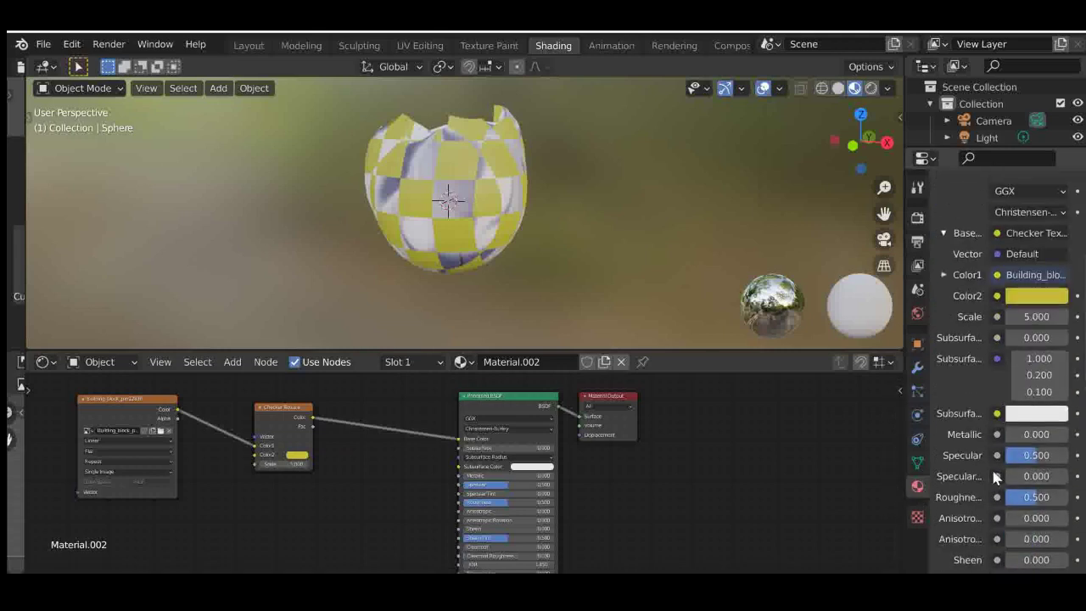
scroll(501, 536, "down", 4)
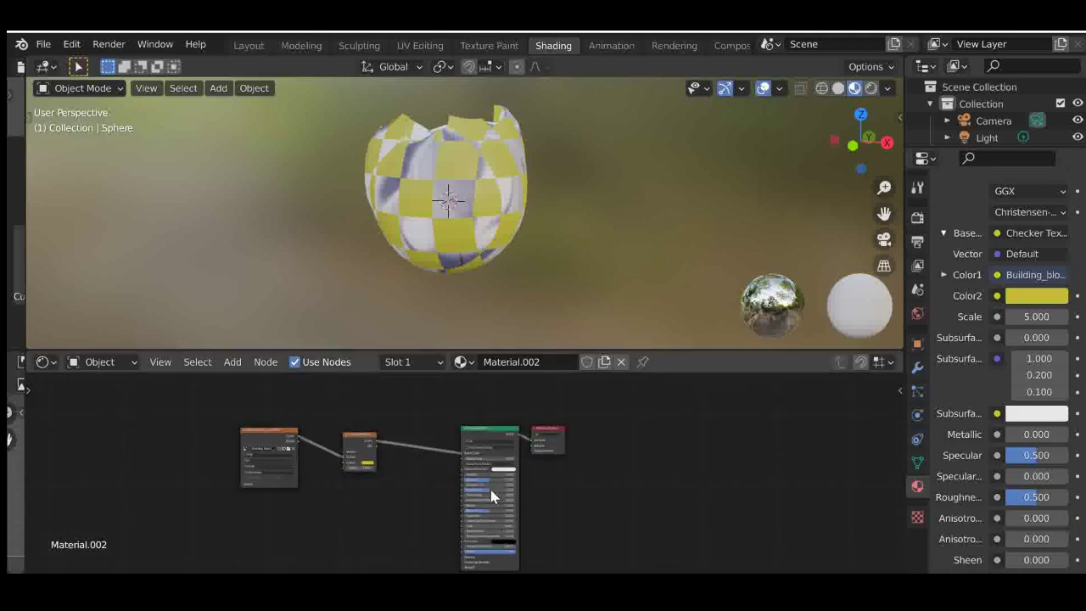
scroll(1025, 458, "down", 4)
scroll(1025, 459, "up", 5)
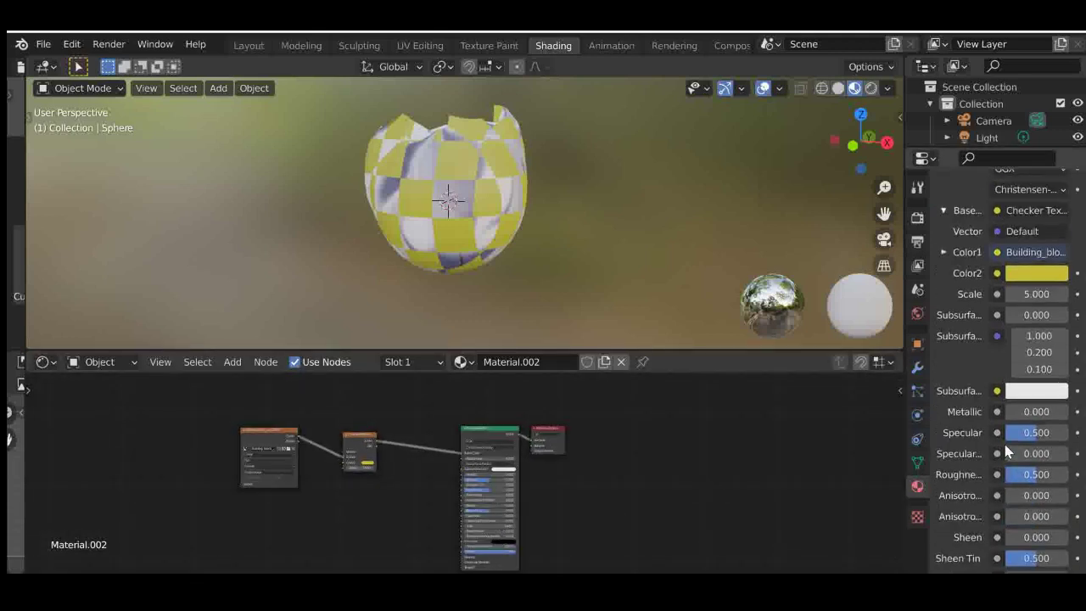
scroll(493, 480, "up", 2)
scroll(493, 480, "up", 3)
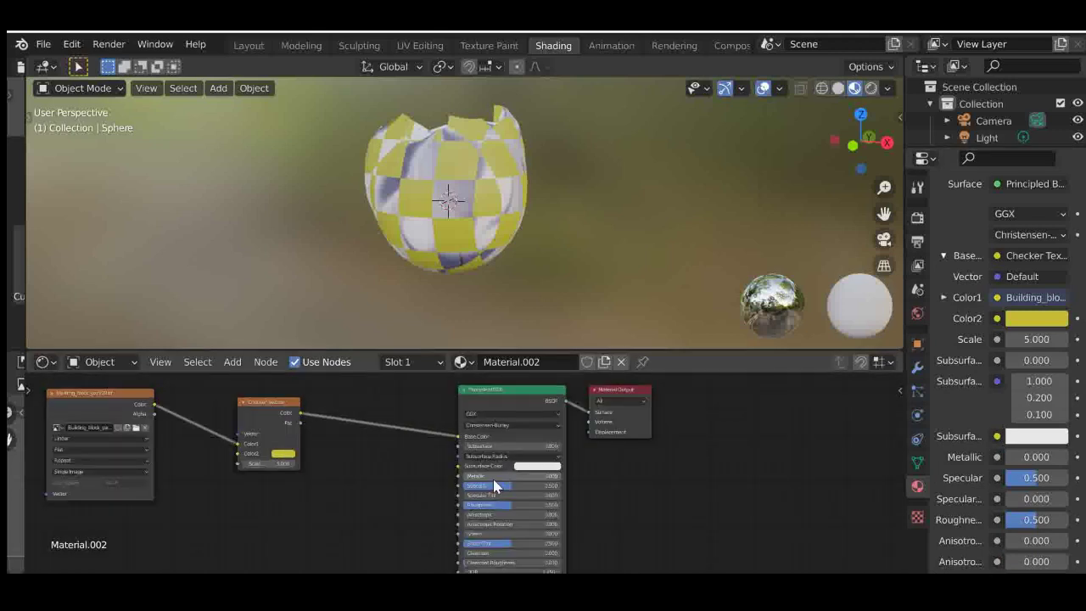
- Set the Principled BSDF's Metallic to 0.636 and Specular Tint to 0.376, viewing the sphere from another angle
middle_click_drag(510, 472, 477, 386)
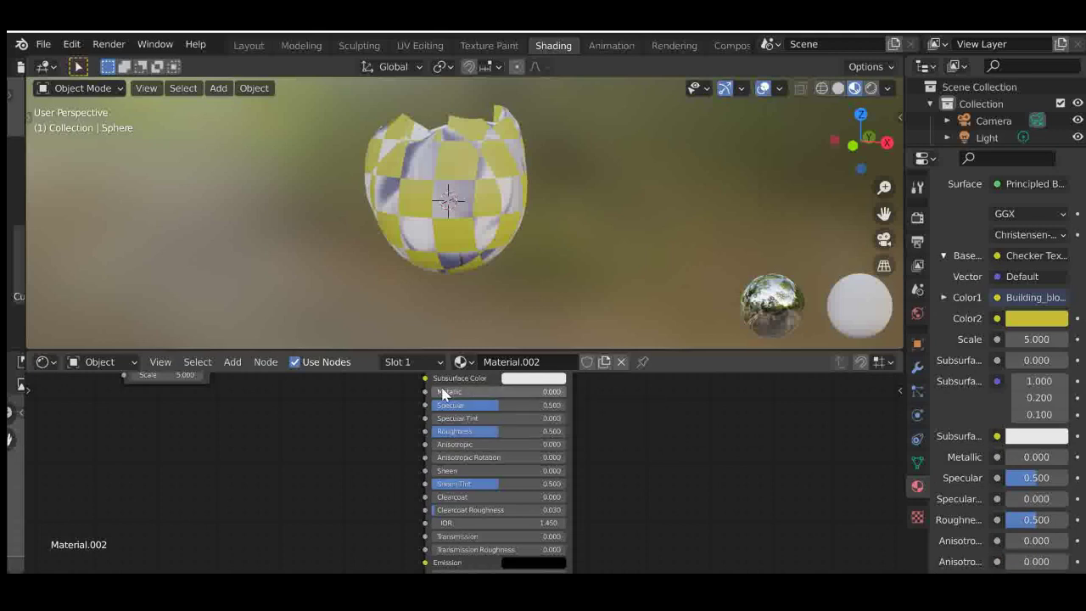
mouse_move(445, 392)
left_mouse_down()
mouse_move(551, 393)
mouse_move(476, 393)
mouse_move(518, 391)
left_mouse_up()
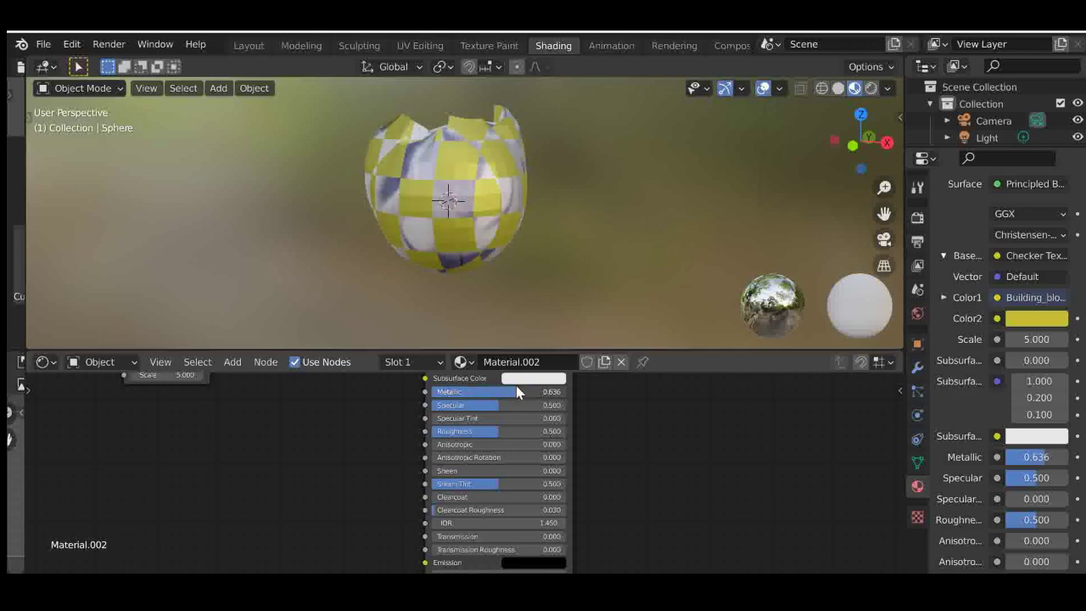
left_click_drag(838, 149, 858, 292)
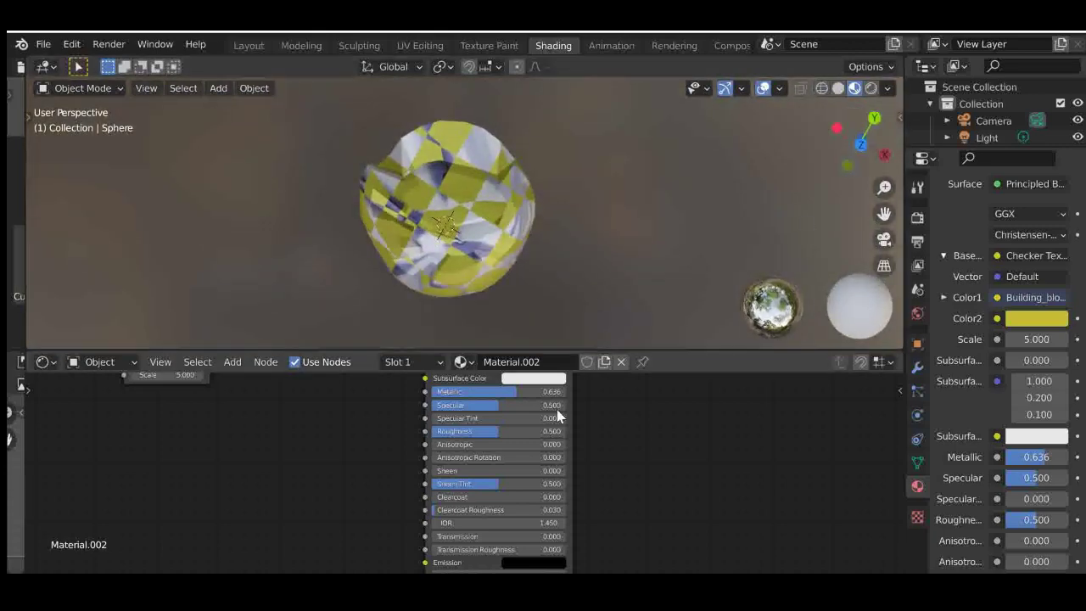
left_click_drag(526, 417, 500, 416)
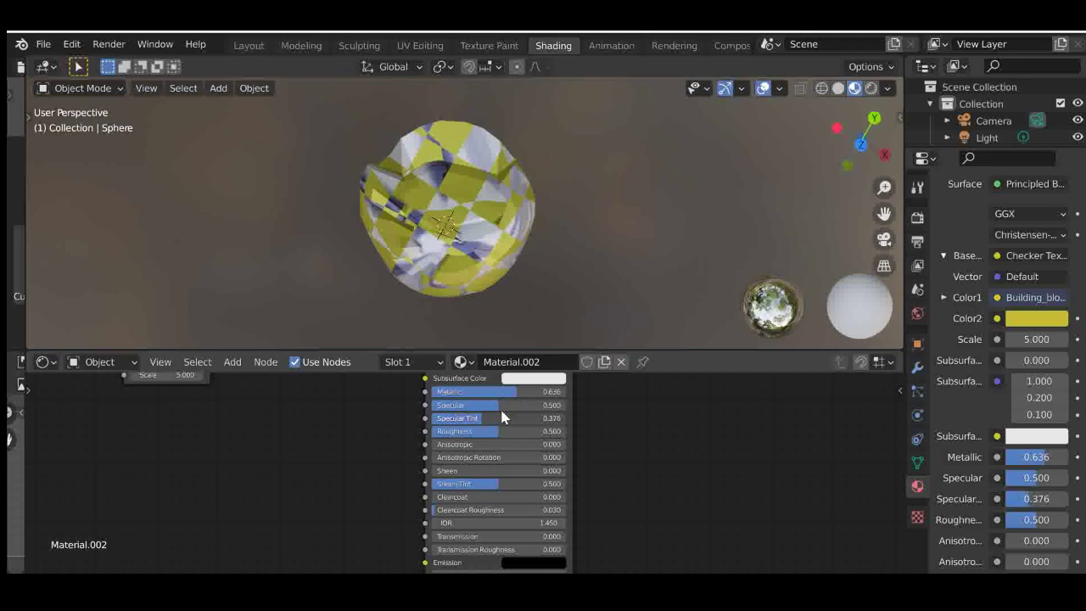
- In the Animation workspace, go to frame 2 and change the Dope Sheet editor to a Timeline
left_click(610, 45)
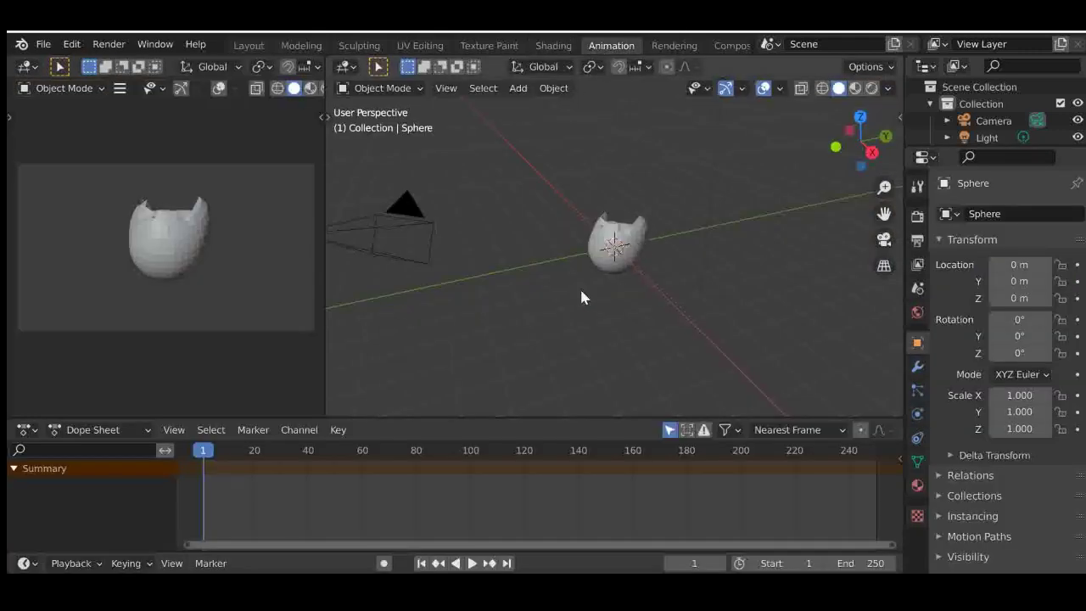
left_click(205, 452)
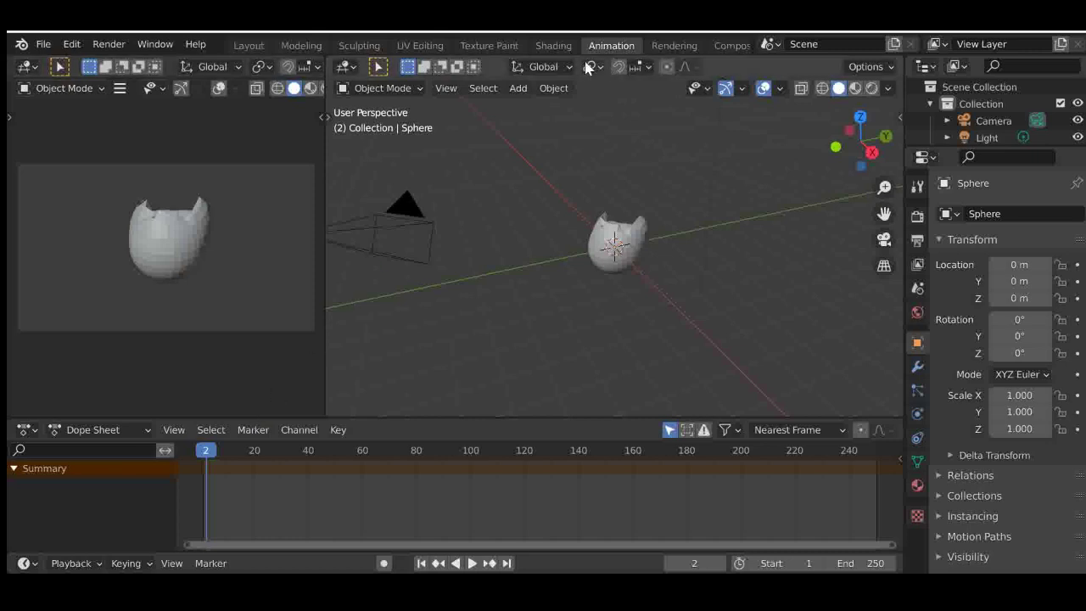
left_click(27, 435)
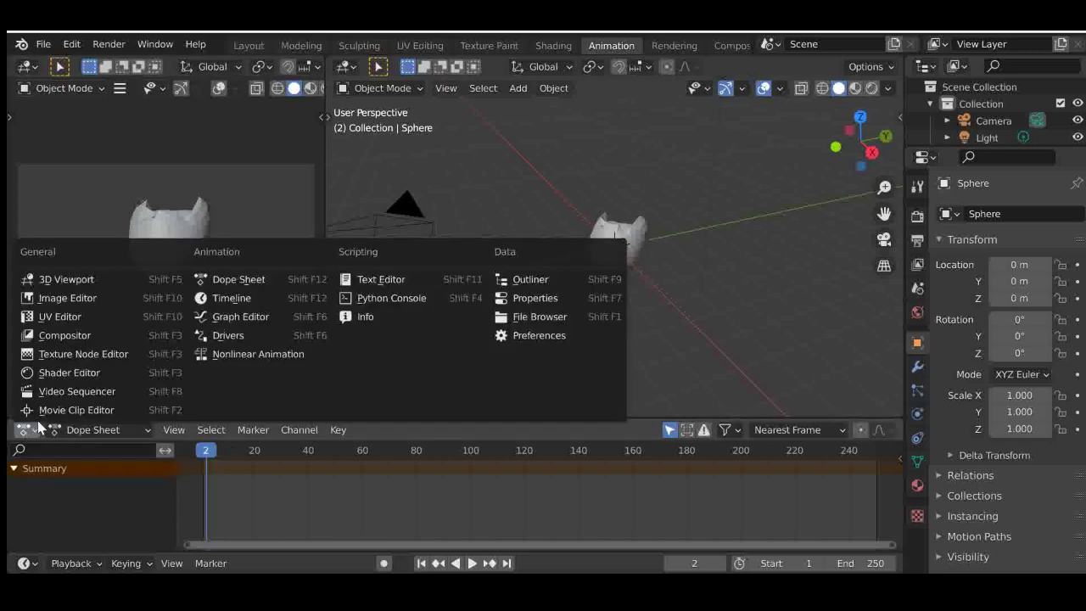
left_click(271, 303)
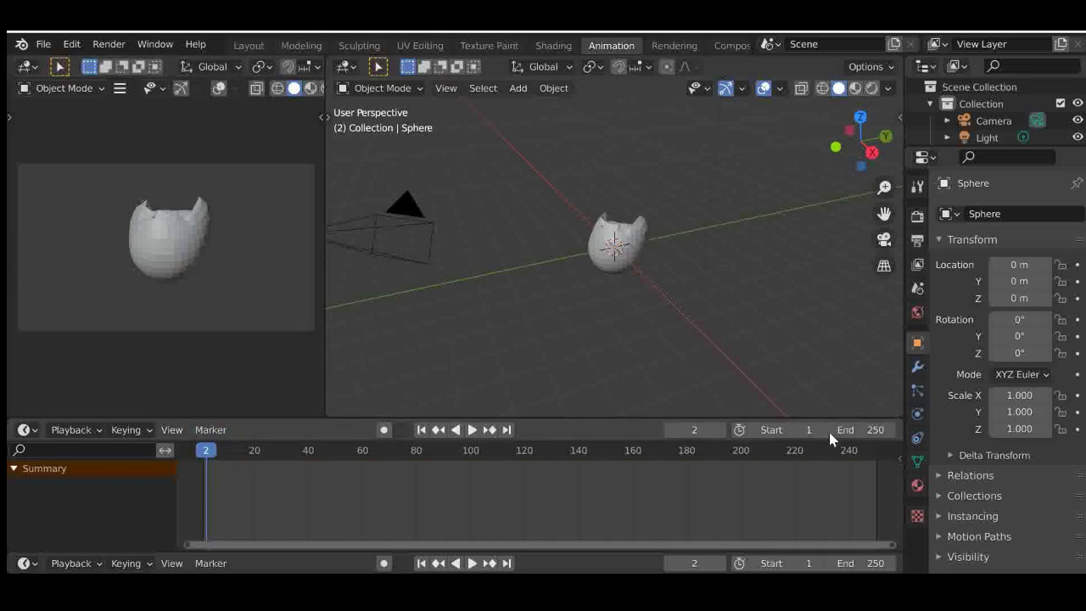
- Set the animation's end frame to 100
left_click(854, 430)
type("100")
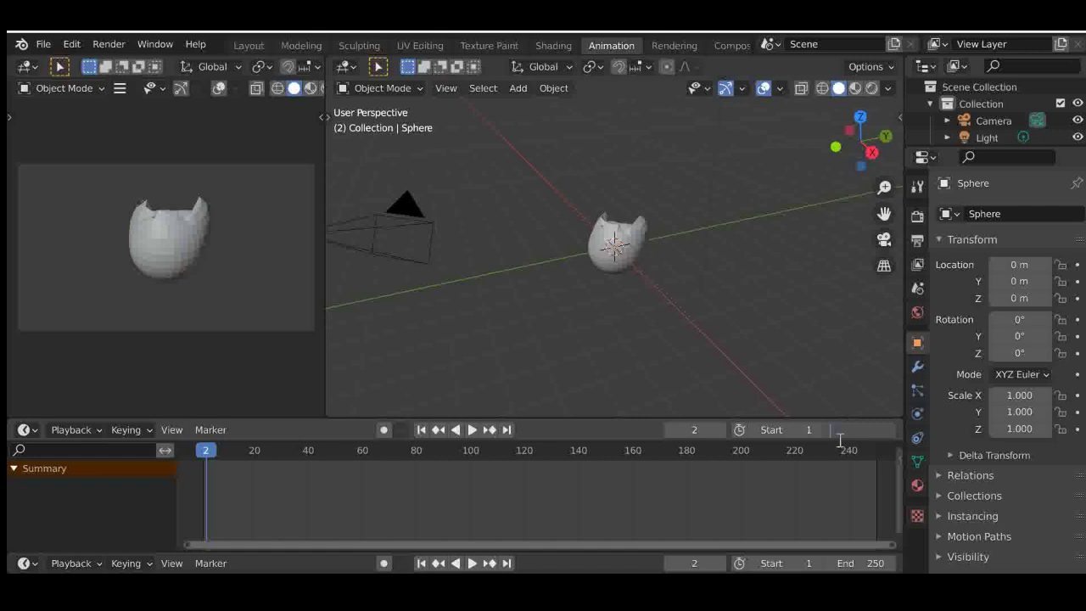
key("Return")
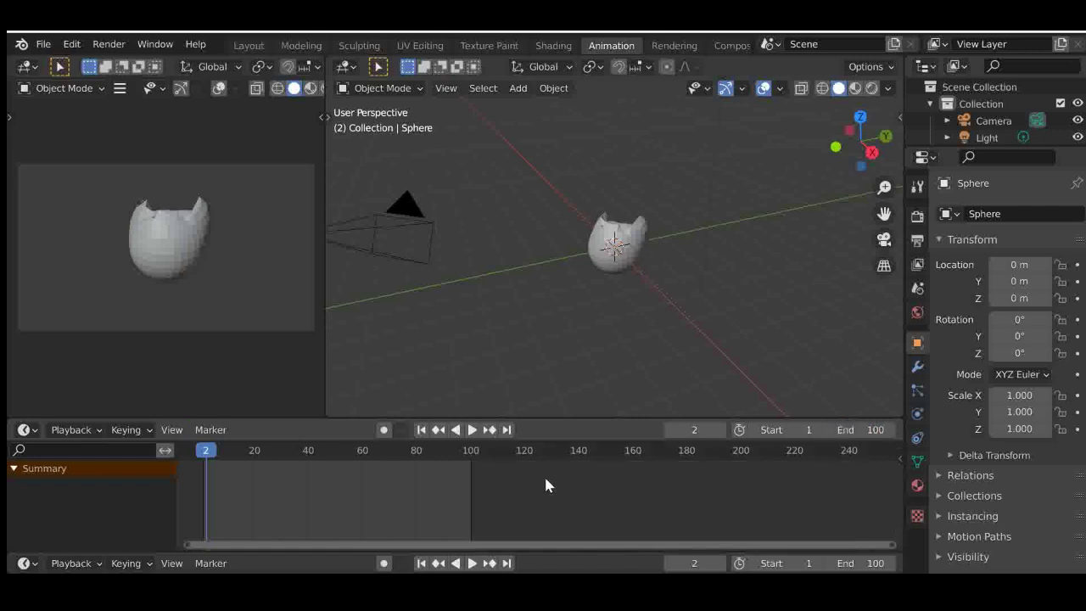
- Enable auto keying and, in the right view, move the sphere to about Y -1.62 m, Z 0.80 m at frame 2
left_click(385, 430)
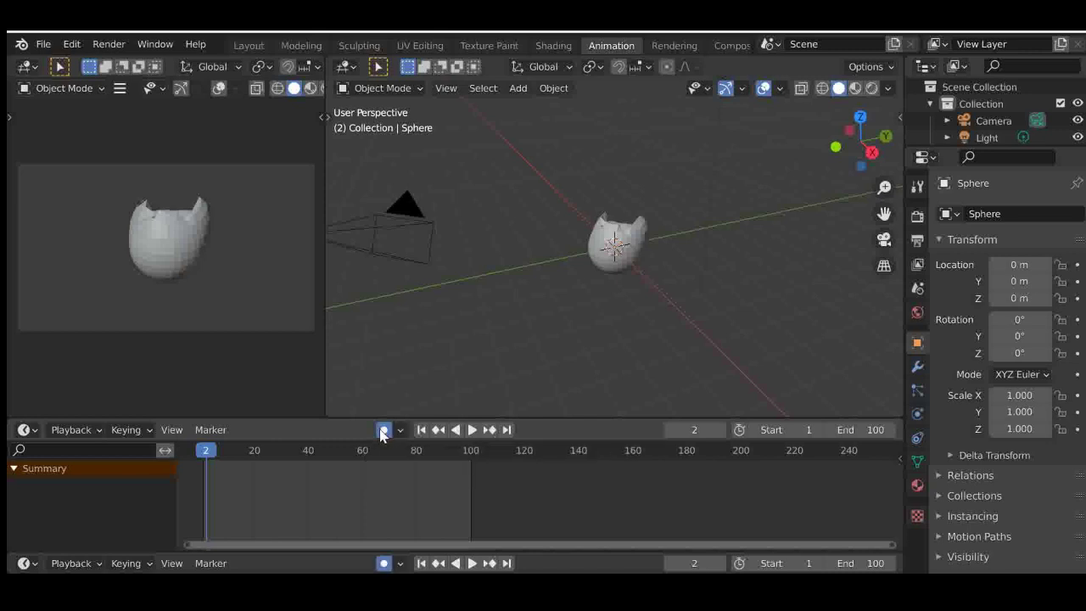
left_click(616, 243)
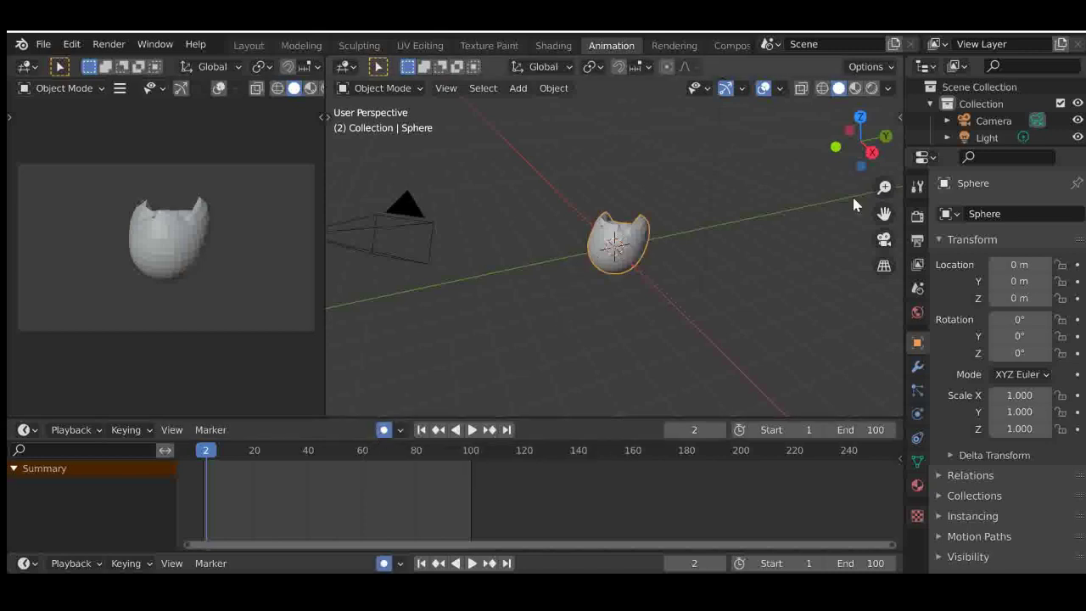
left_click(873, 153)
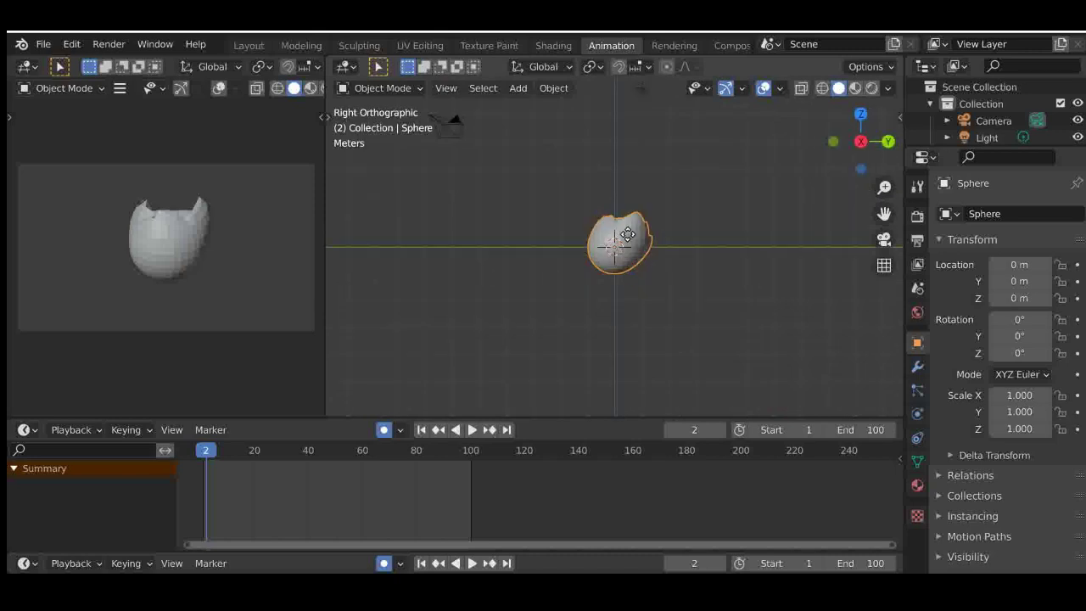
left_click_drag(627, 234, 585, 213)
- Play the animation to about frame 19, key the sphere there at about Y -2.11 m, Z -0.36 m, and resume playback
key("space")
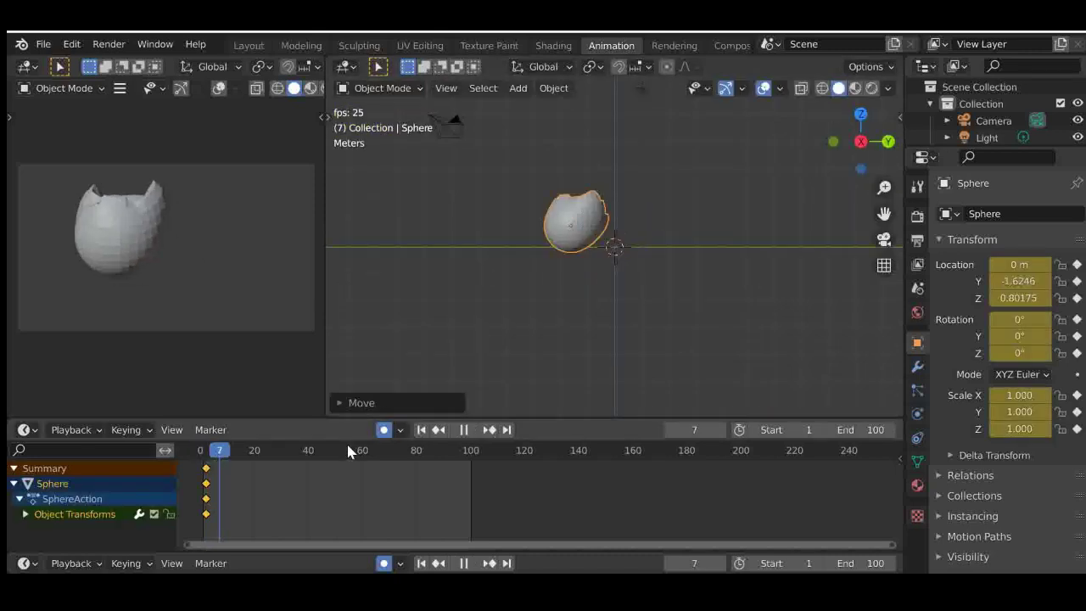
key("space")
left_click_drag(588, 257, 575, 291)
key("space")
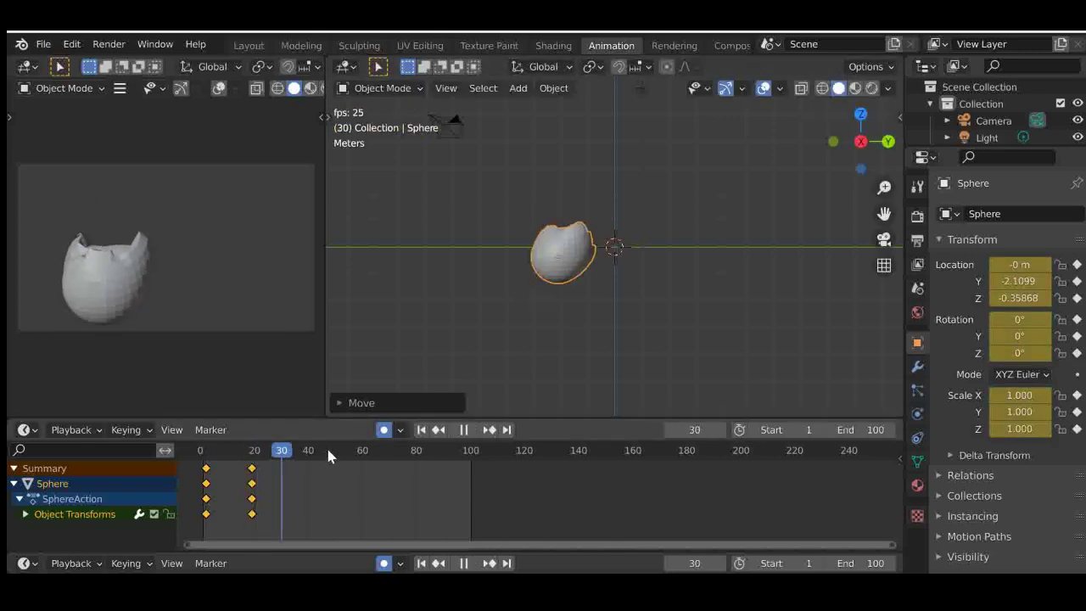
- Stop playback at frame 37, key the sphere there at about Y 2.83 m, Z 0.27 m, and resume playback
key("space")
key("g")
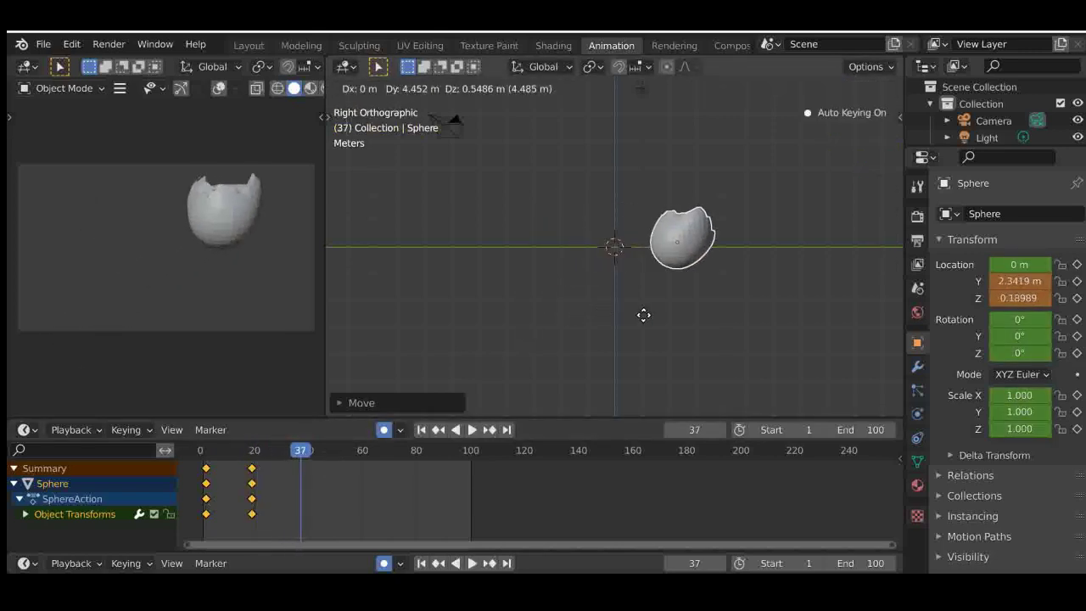
left_click(655, 319)
key("space")
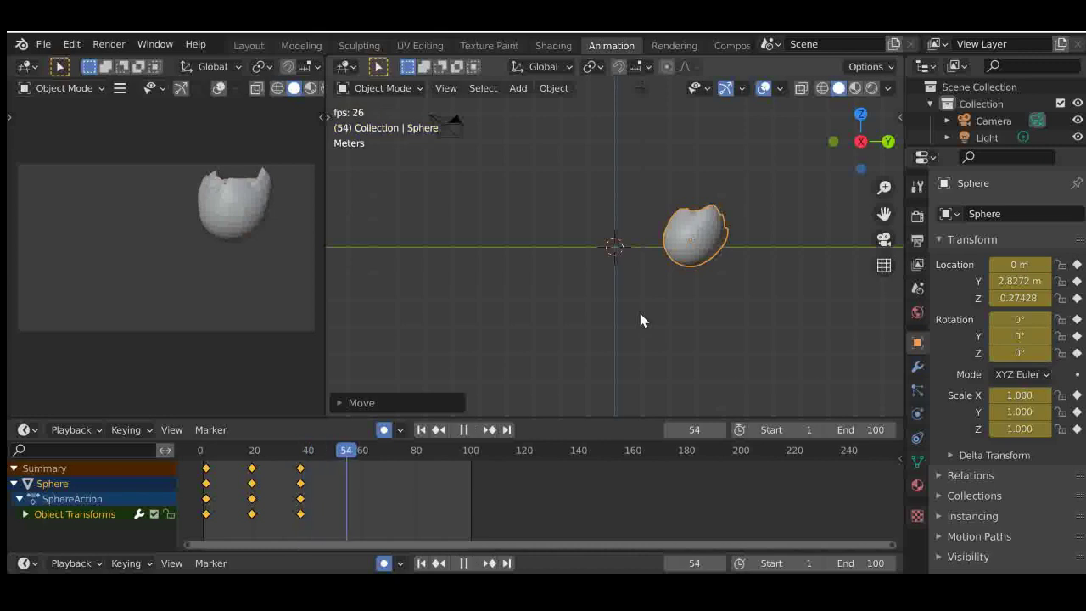
- Stop playback at frame 57, key the sphere there at about Y -2.45 m, Z 1.39 m, and resume playback
key("space")
key("g")
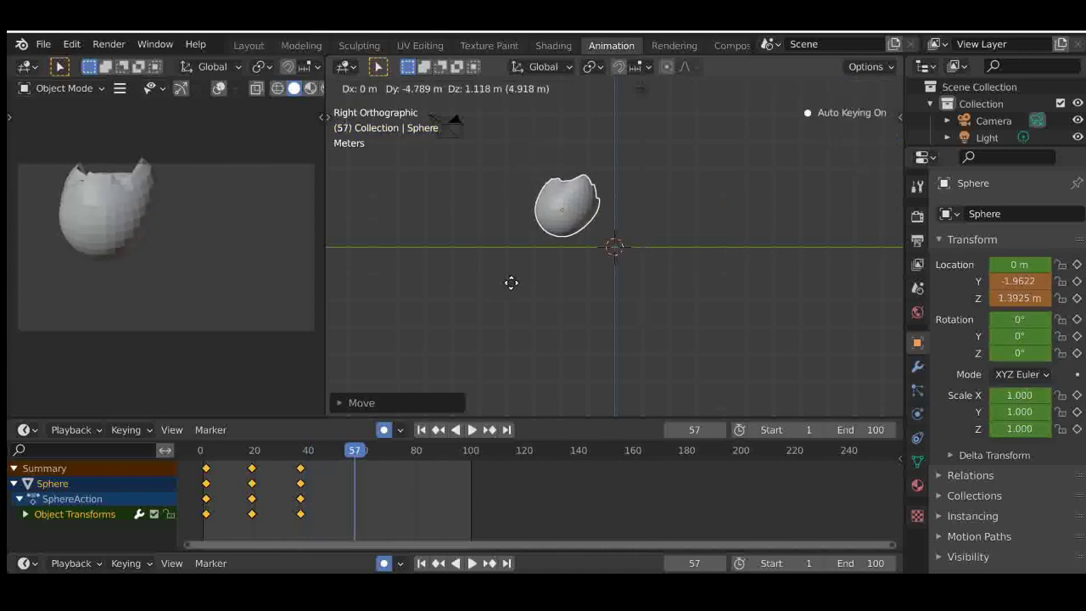
left_click(499, 290)
key("space")
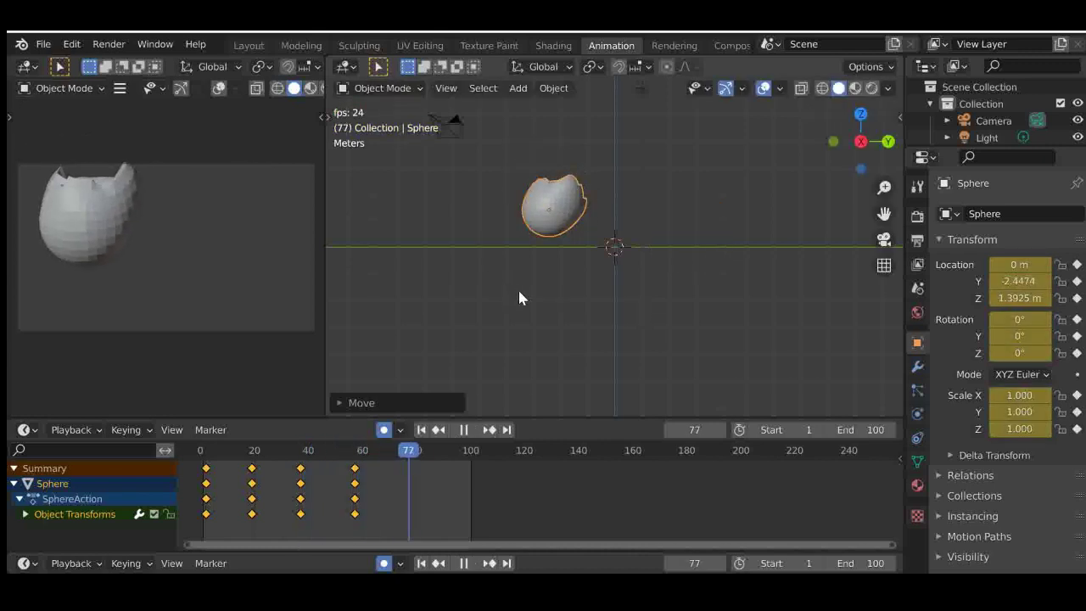
- Key the sphere at about Y 6.29 m, Z -3.99 m on frame 79 and at about Y -0.44 m, Z 0.23 m on frame 98
key("space")
key("g")
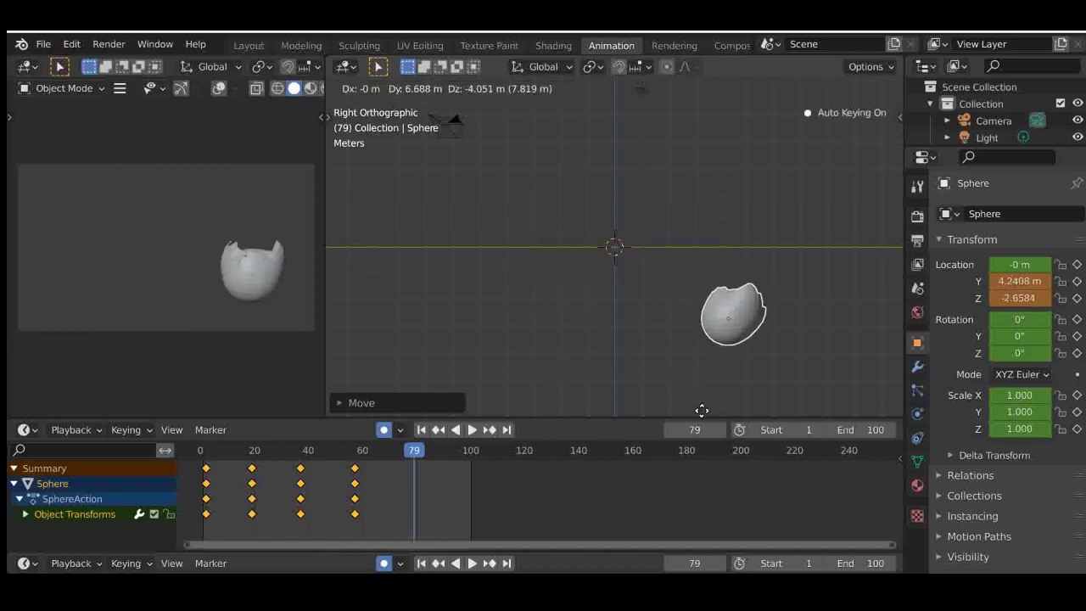
left_click(751, 93)
key("space")
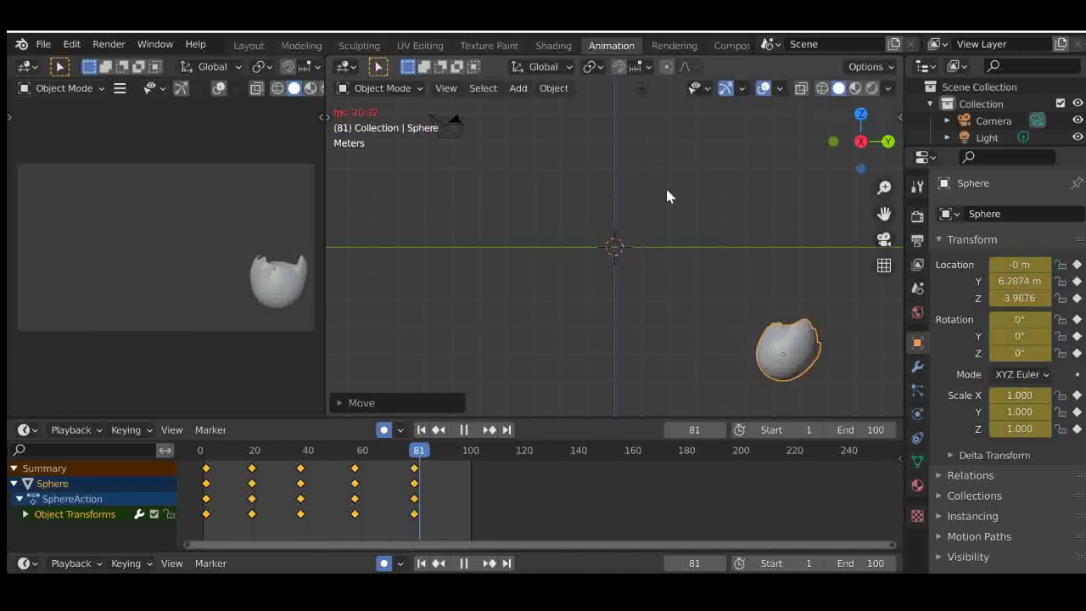
key("g")
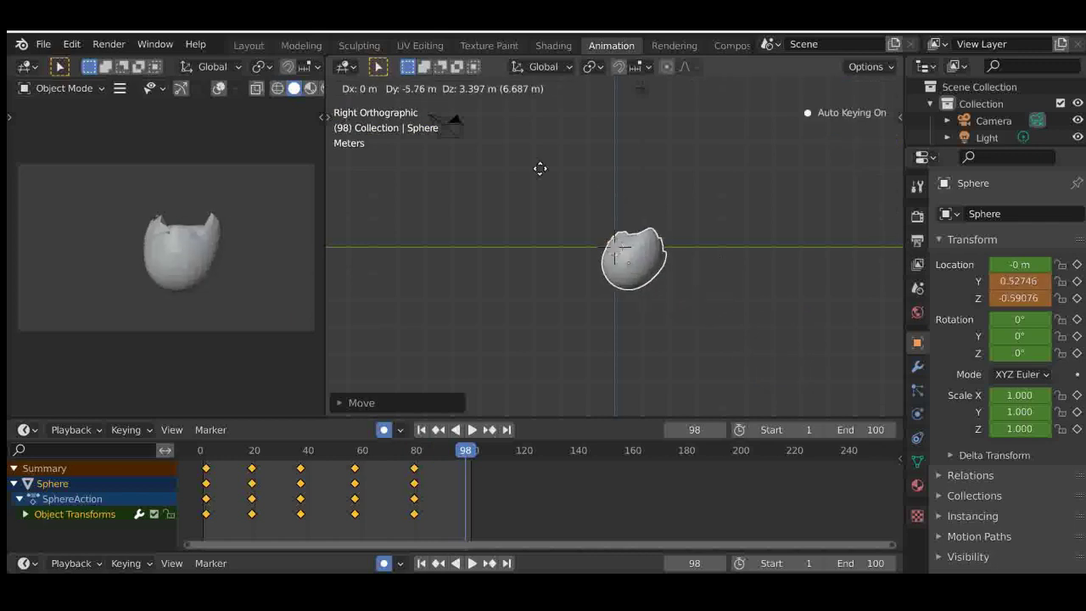
left_click(563, 169)
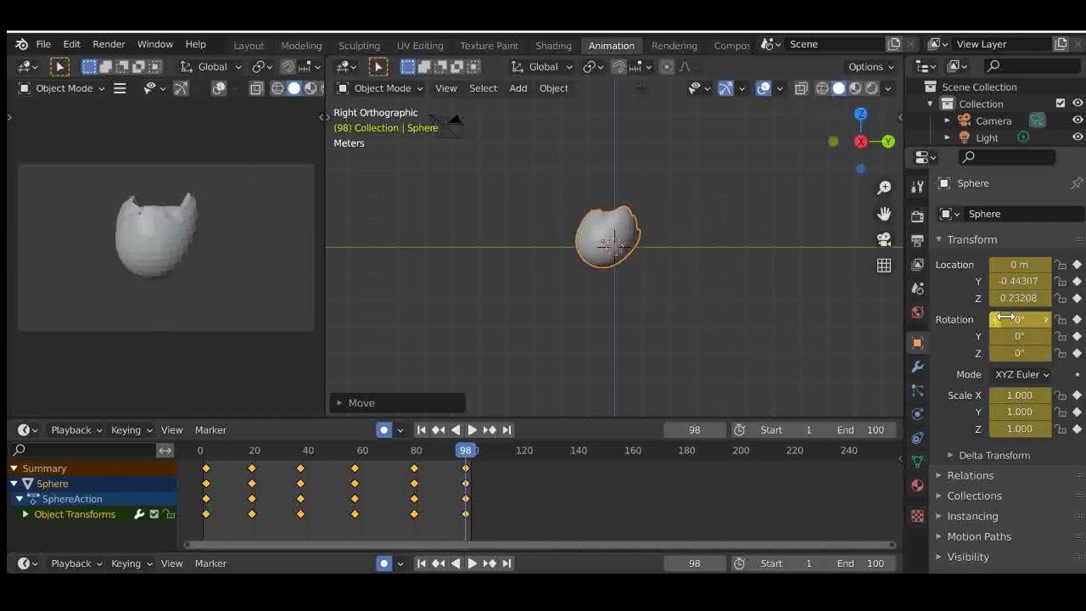
scroll(623, 239, "up", 5)
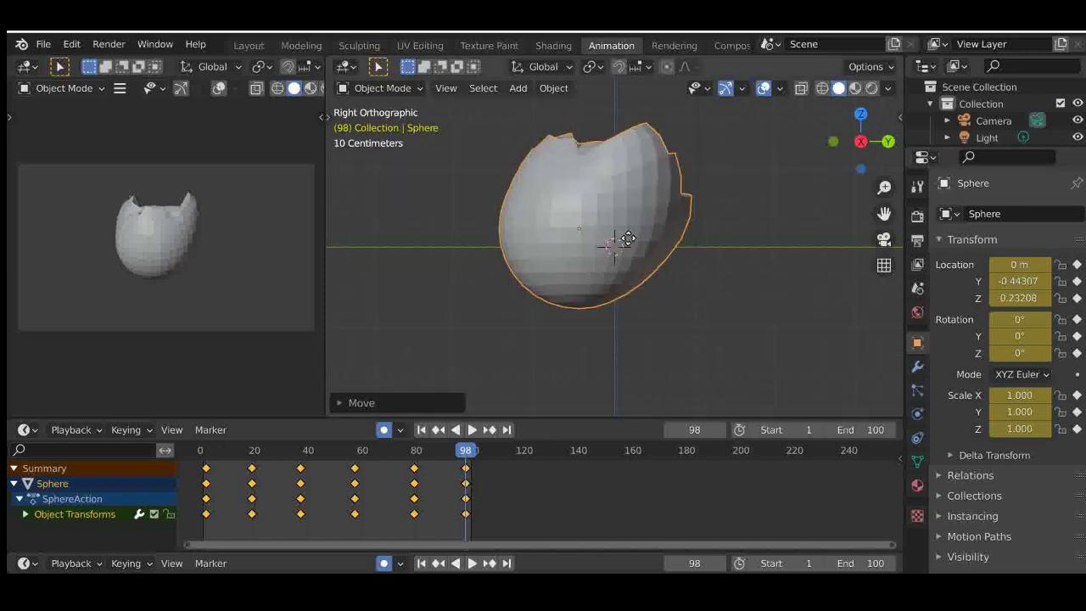
key("g")
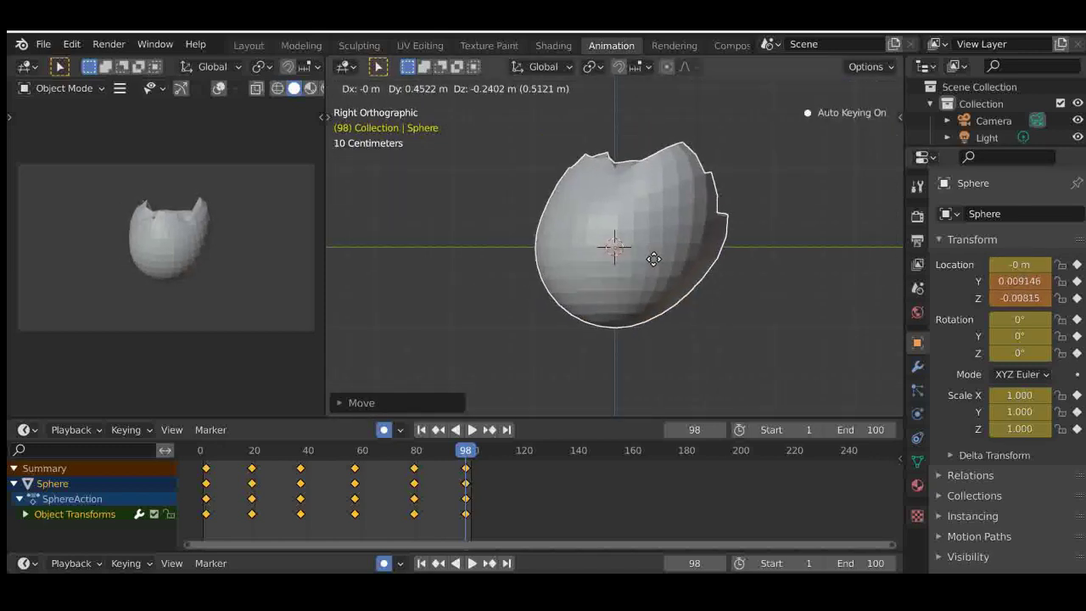
key("Escape")
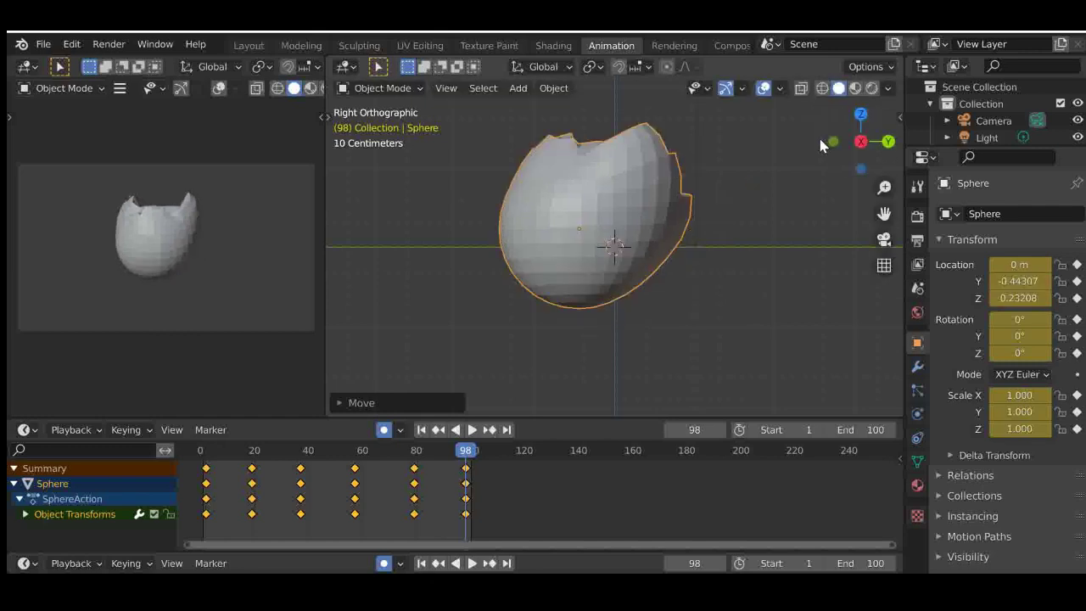
- Show and hide the 3D viewport's sidebar with the transform values, and likewise its tool shelf
key("n")
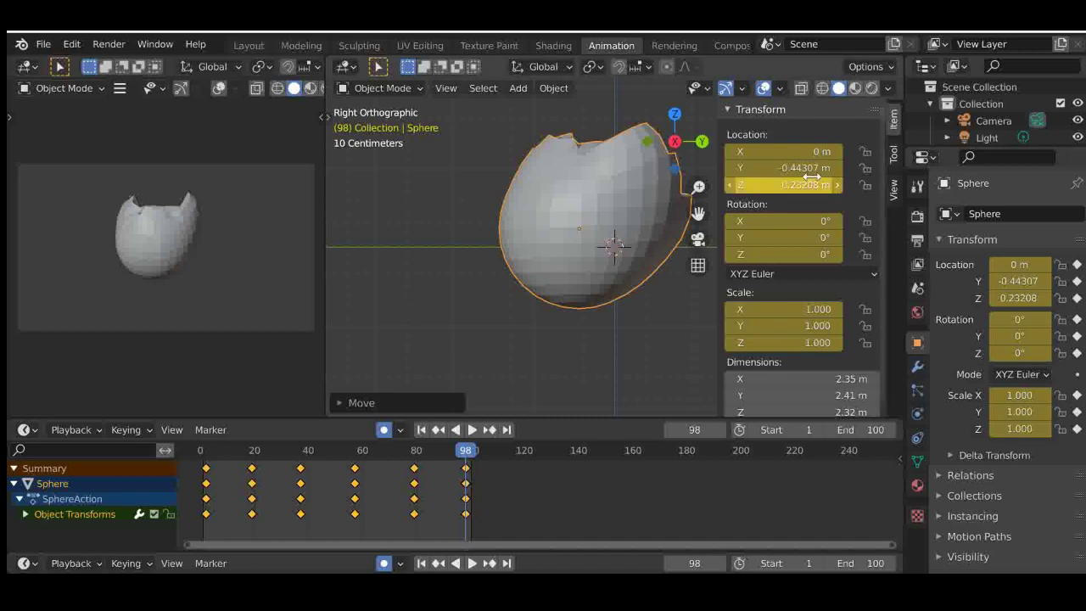
key("n")
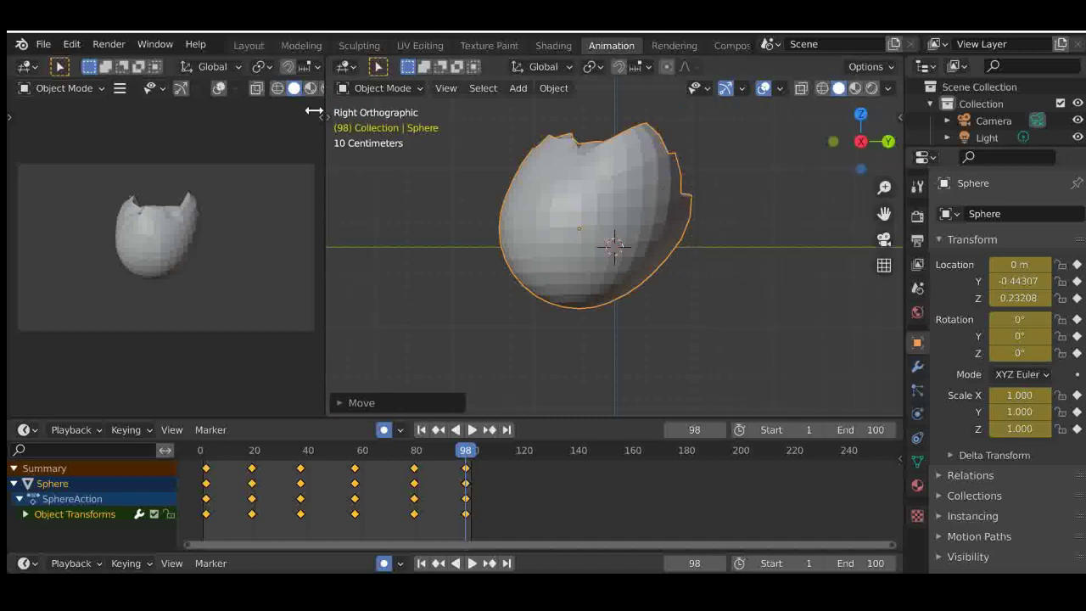
key("t")
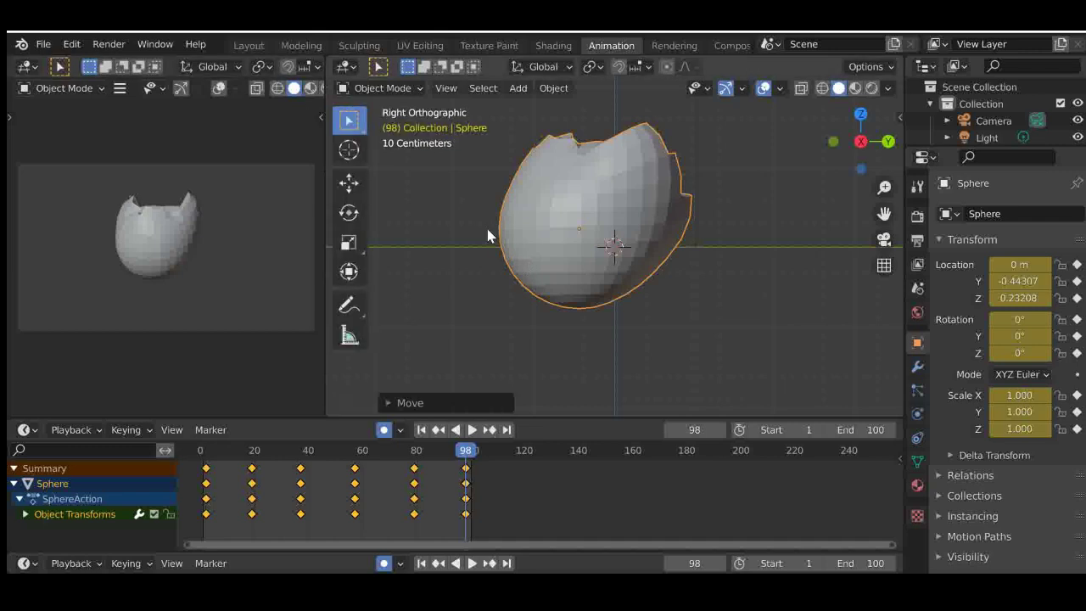
key("t")
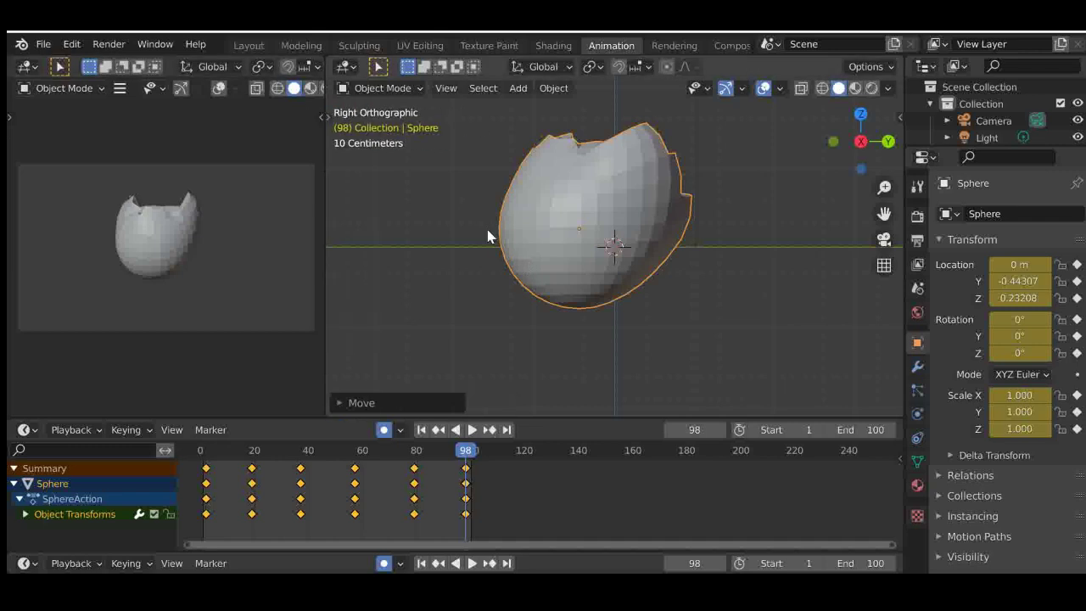
- Try setting the sphere's Y and Z location to 0 m at frame 98, and undo both changes
left_click(1030, 282)
type("0")
key("Return")
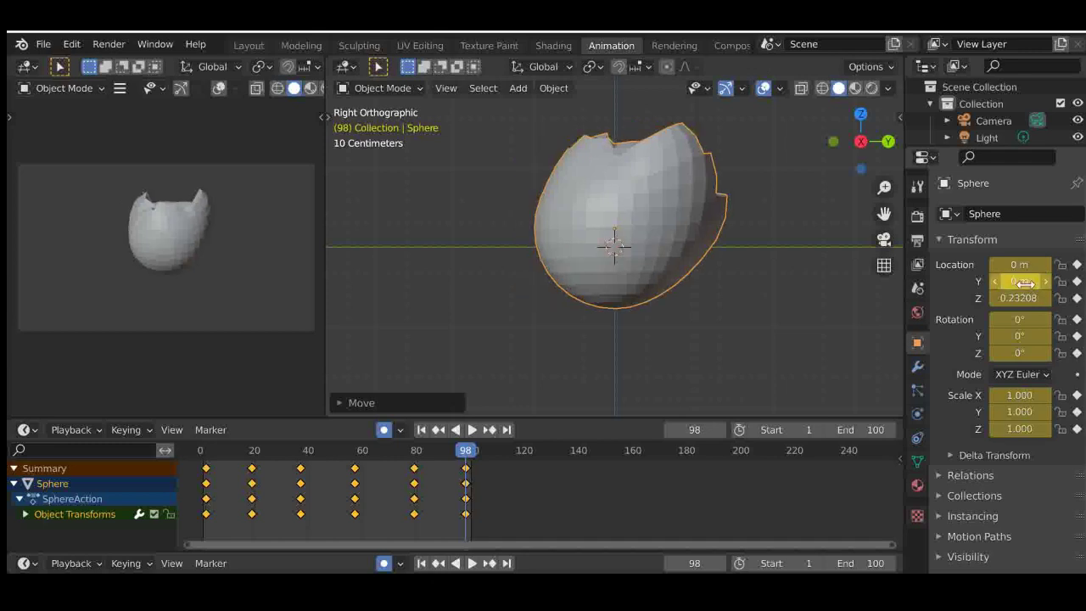
left_click(1021, 298)
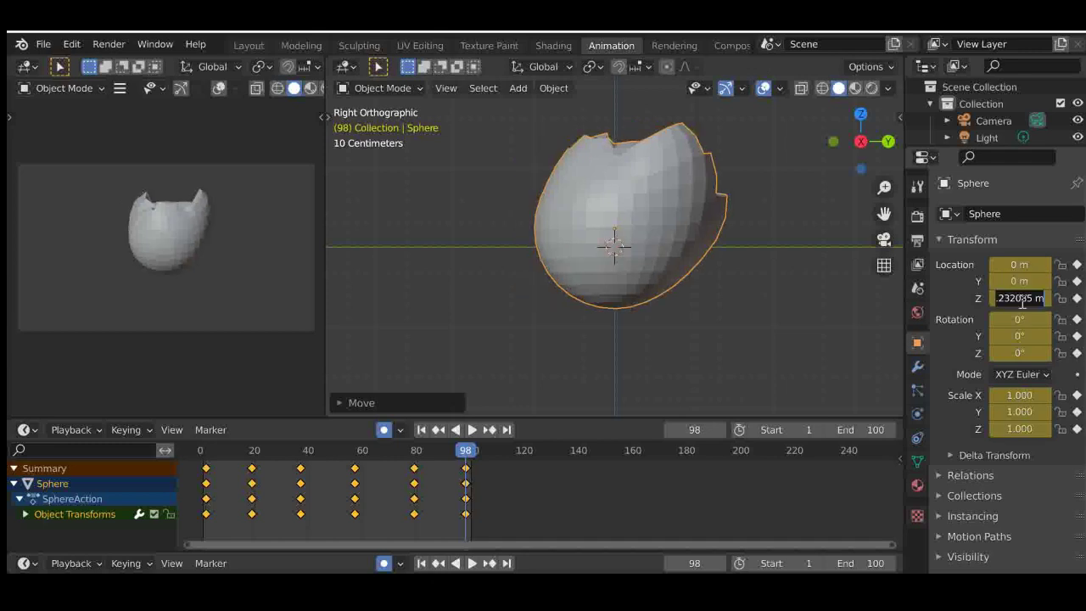
type("0")
key("Return")
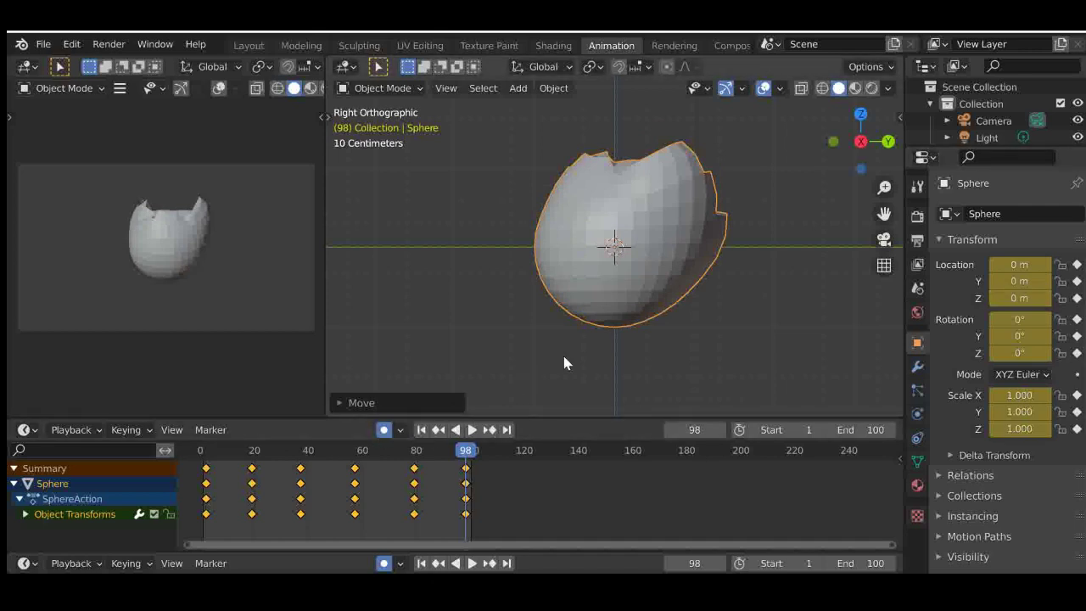
key("ctrl+z")
key("ctrl+z")
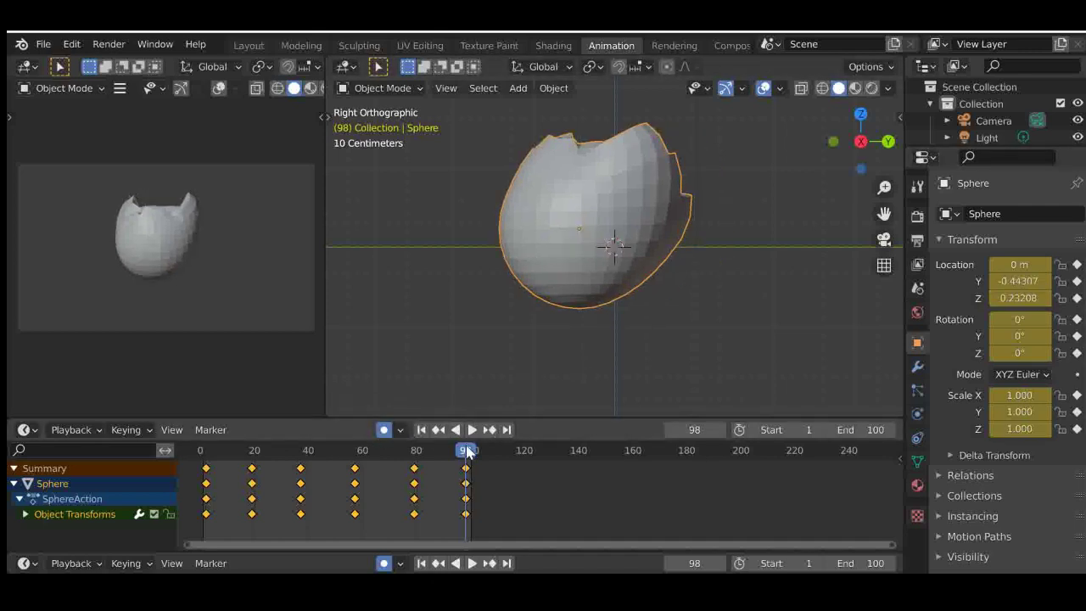
- Key the sphere at frame 100 with its Y and Z location reset to 0 m, and turn off auto keying
left_click_drag(466, 450, 472, 454)
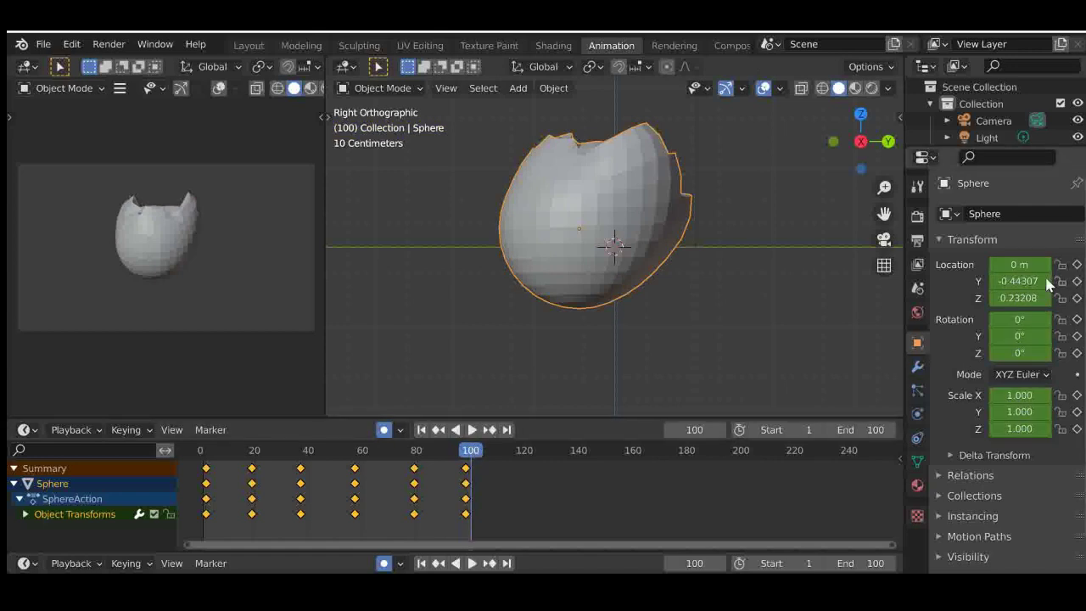
scroll(1042, 281, "up", 1, "ctrl")
key("BackSpace")
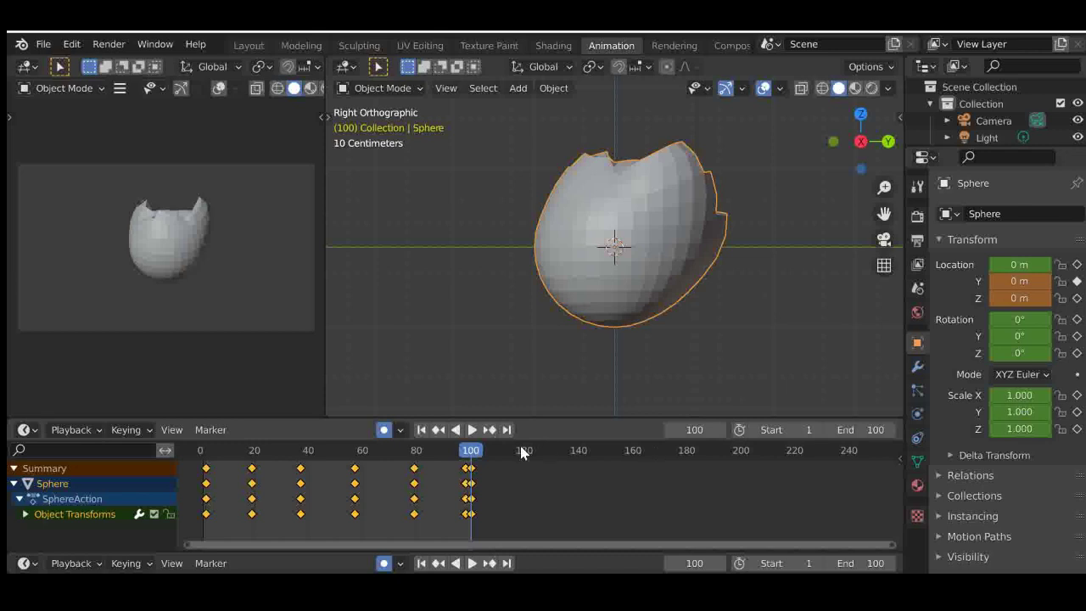
left_click(534, 480)
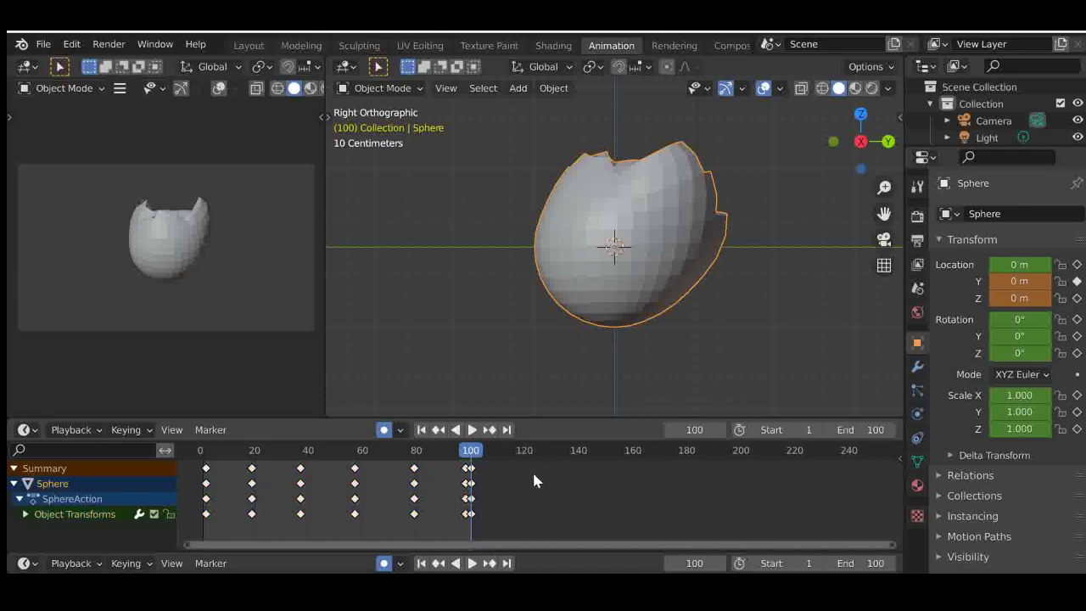
left_click(383, 430)
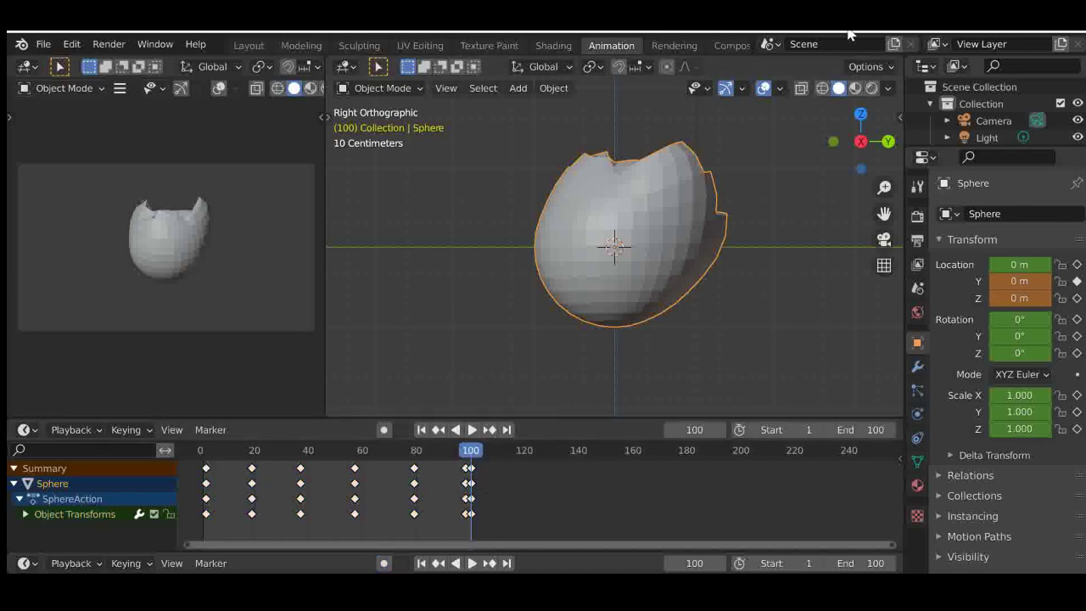
- In the Rendering workspace, look over the image and animation render commands and hide the image editor's sidebar
left_click(684, 49)
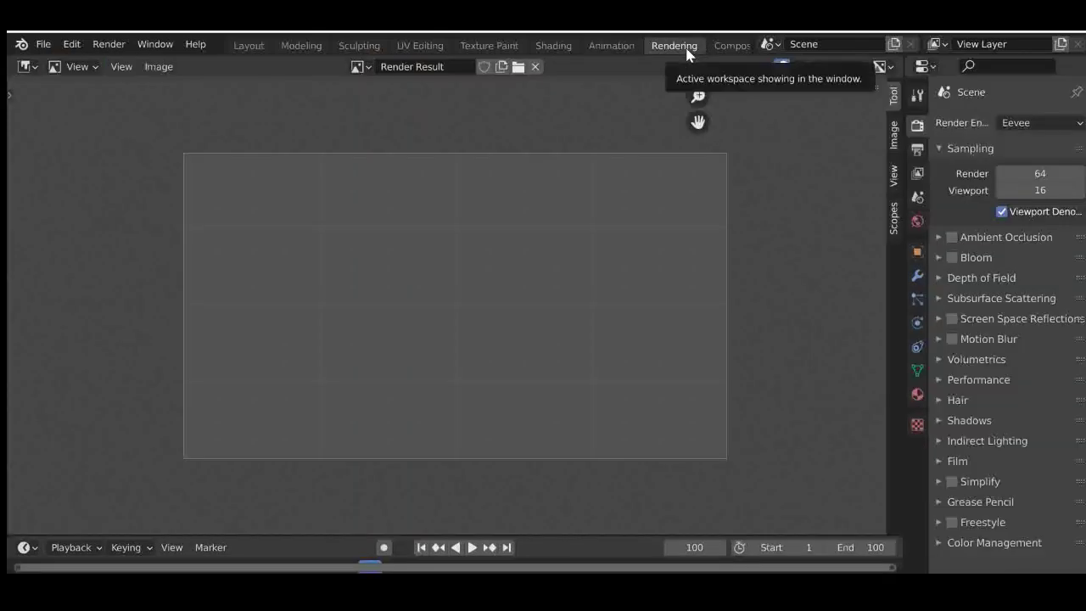
left_click(116, 45)
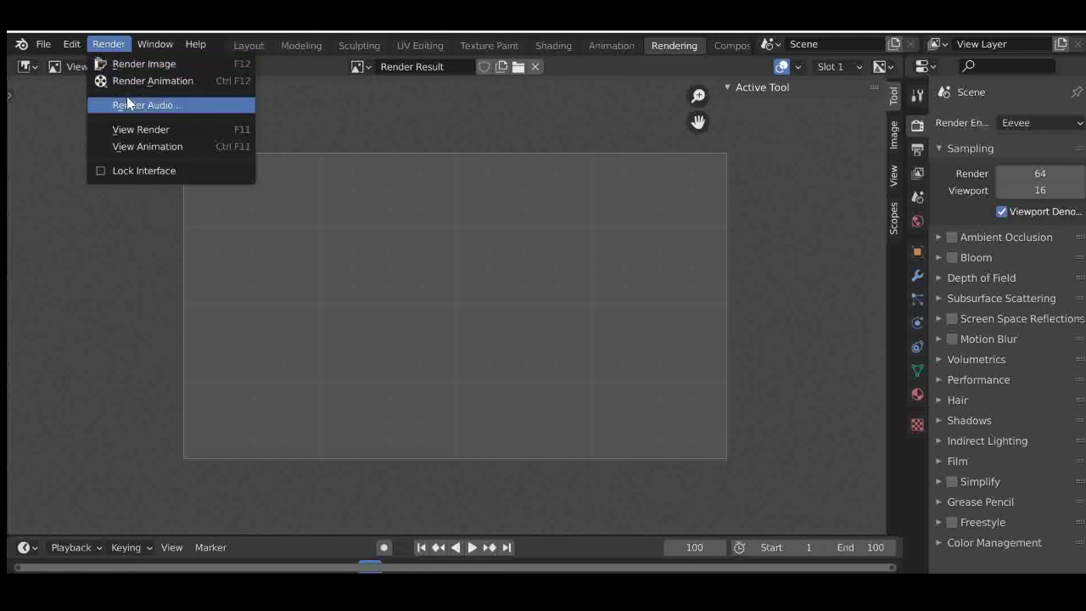
left_click(112, 45)
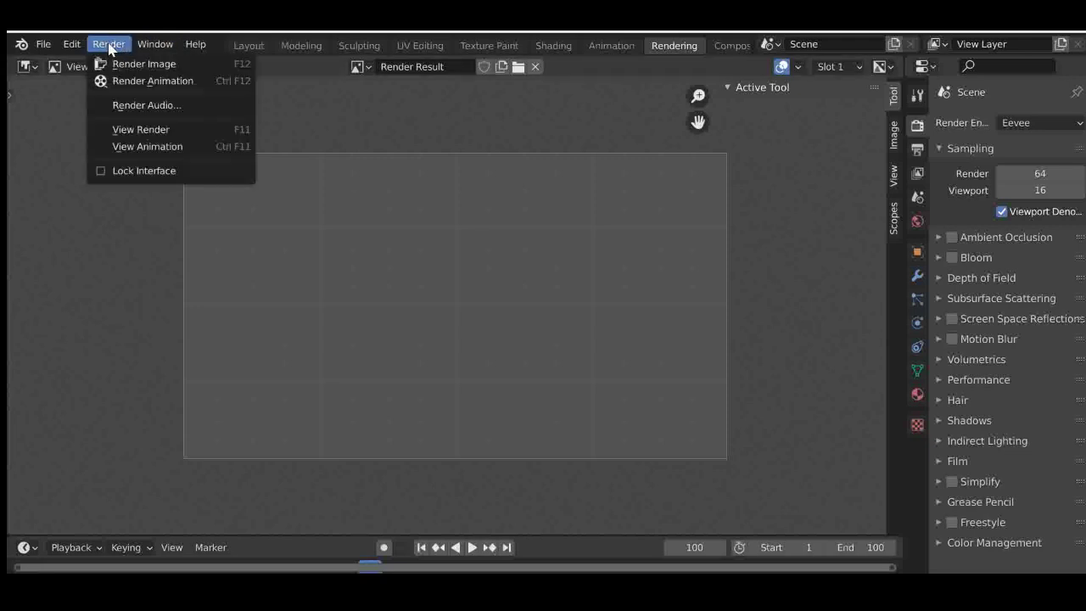
left_click(117, 185)
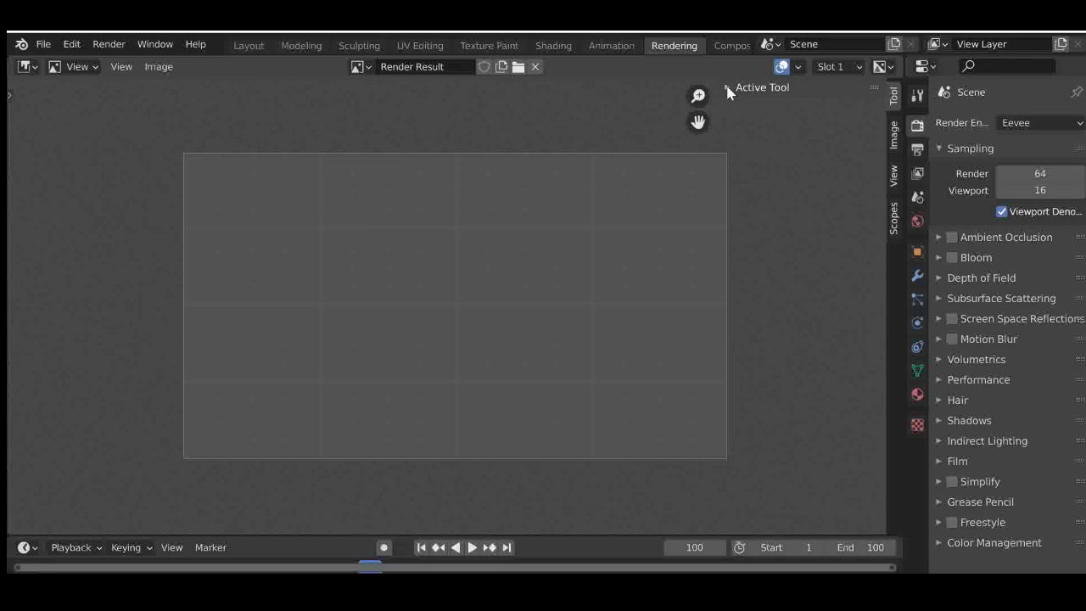
key("n")
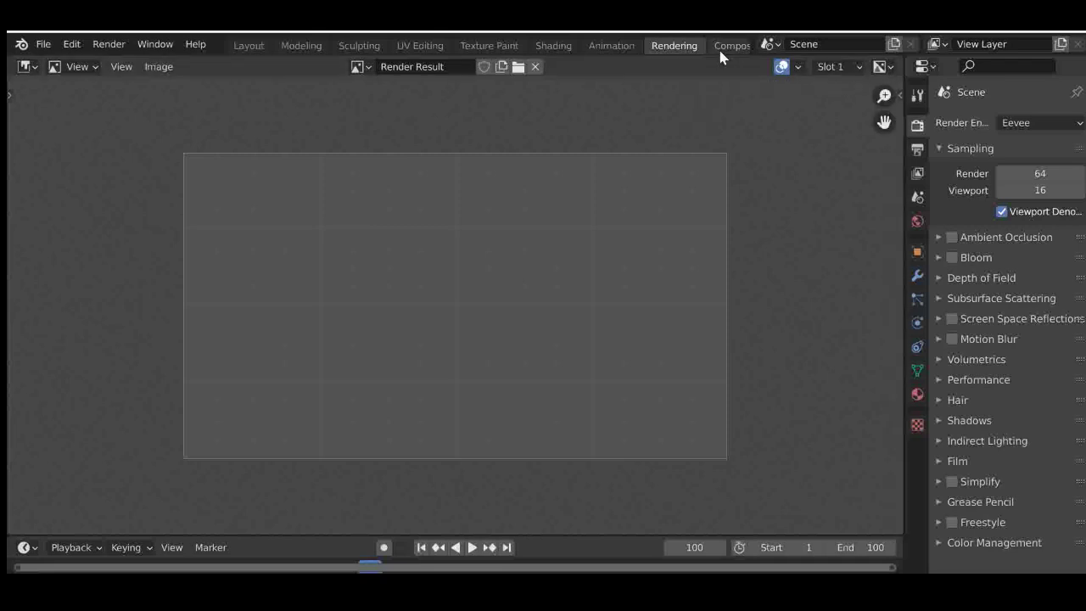
- Switch to the Compositing workspace and hide the node editor's sidebar
left_click(722, 47)
scroll(722, 48, "down", 3)
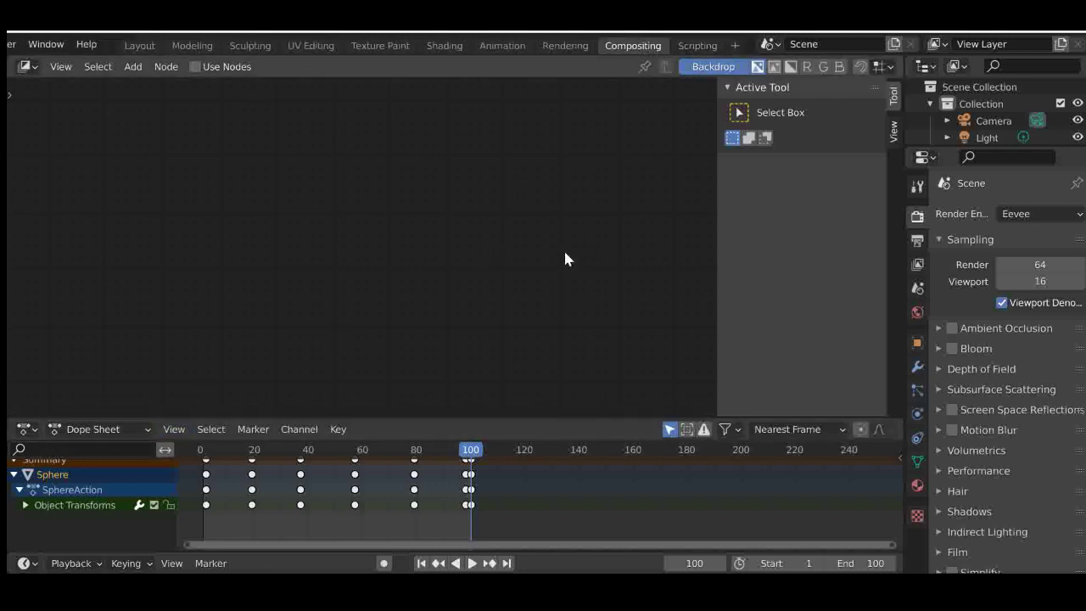
left_click(26, 66)
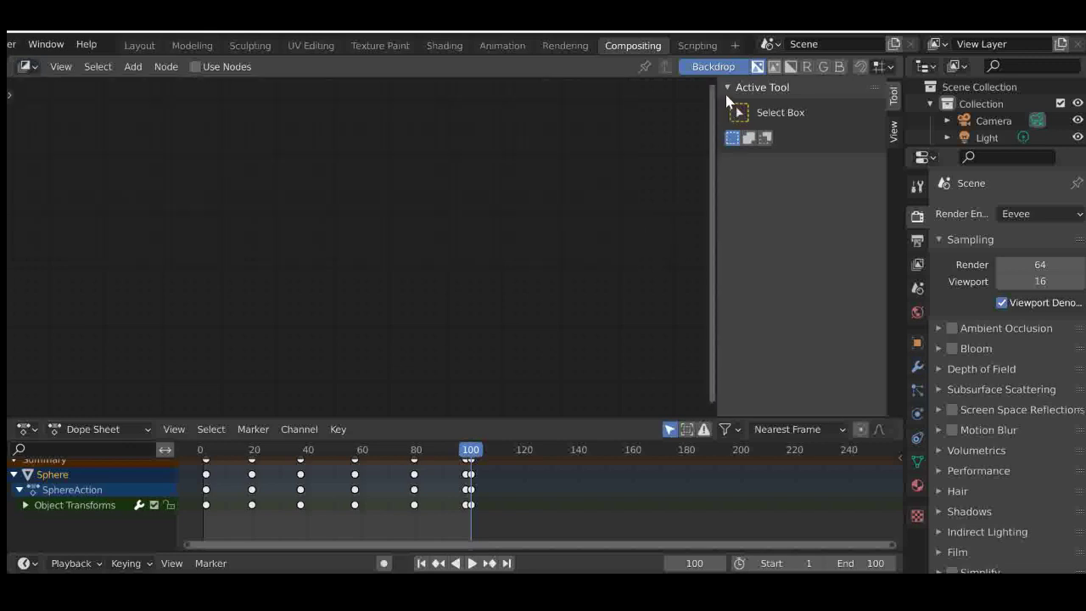
key("n")
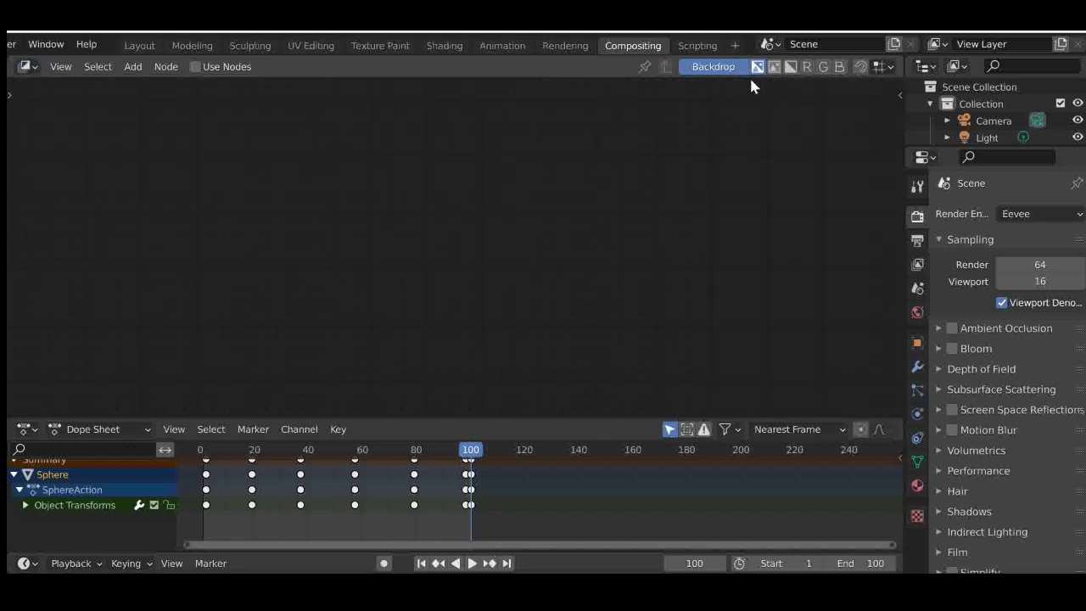
- Switch to the Scripting workspace, choose Text Editor for the main area and look over the available editor types
left_click(697, 45)
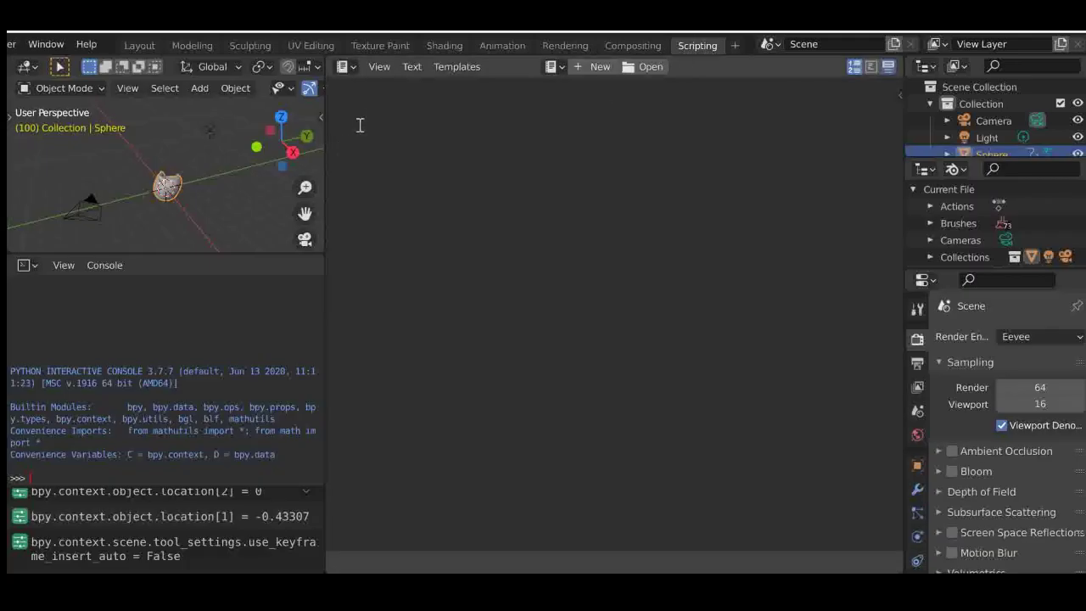
left_click(348, 68)
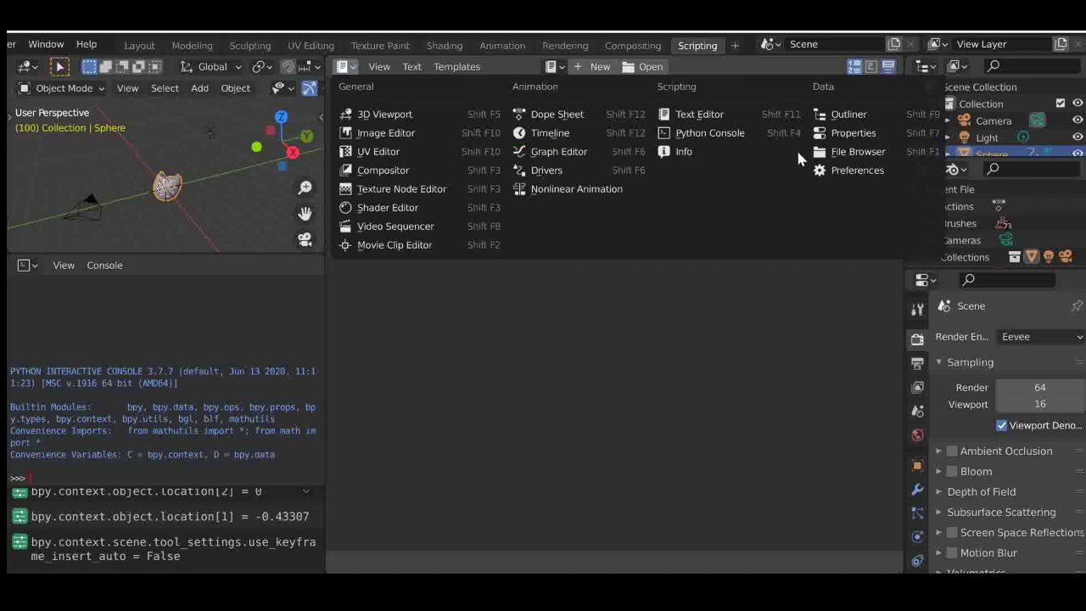
left_click(701, 114)
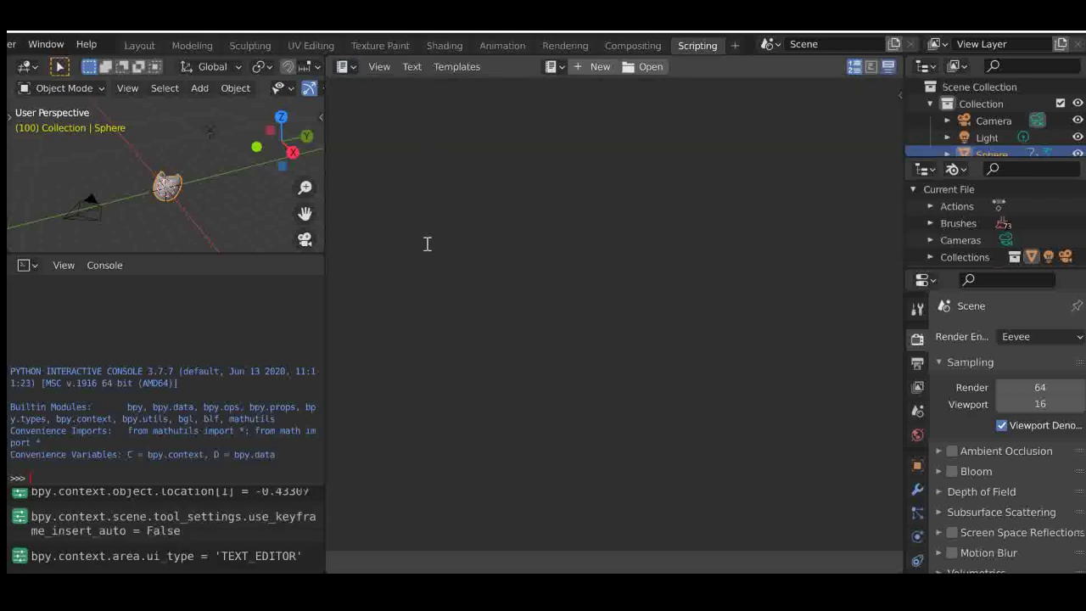
left_click(350, 70)
left_click(350, 71)
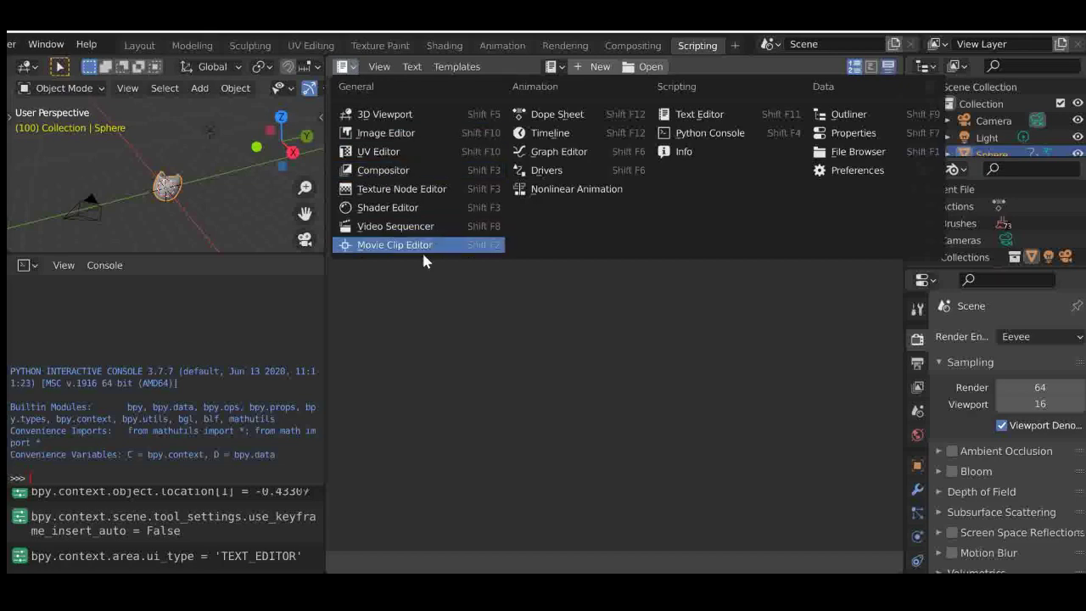
- Return through the Compositing, Rendering, Animation, Shading, UV Editing, Sculpting and Modeling workspaces to the Layout workspace
left_click(636, 46)
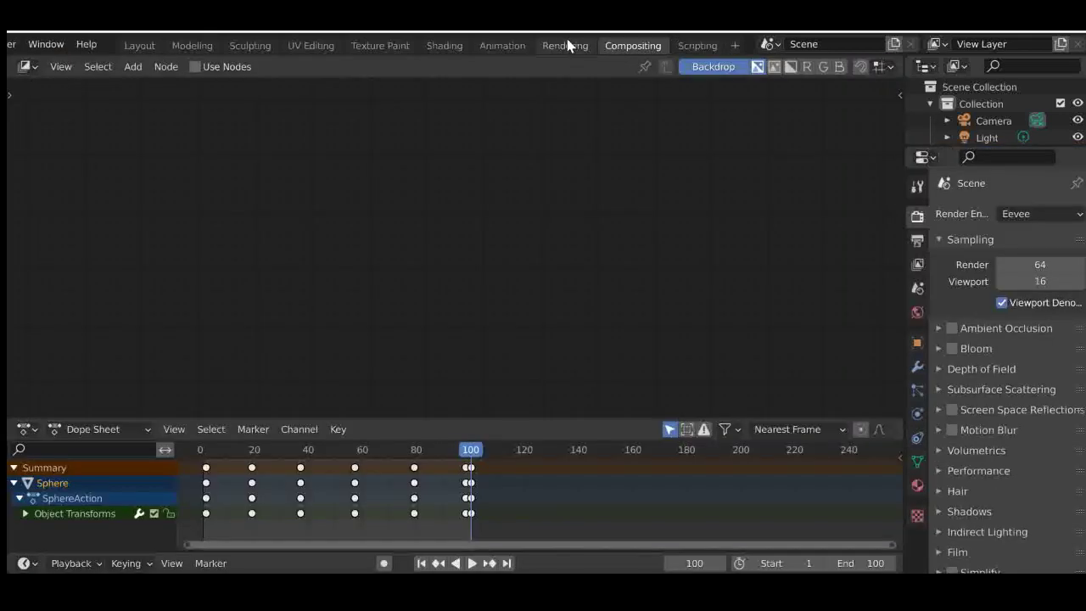
left_click(560, 45)
left_click(500, 45)
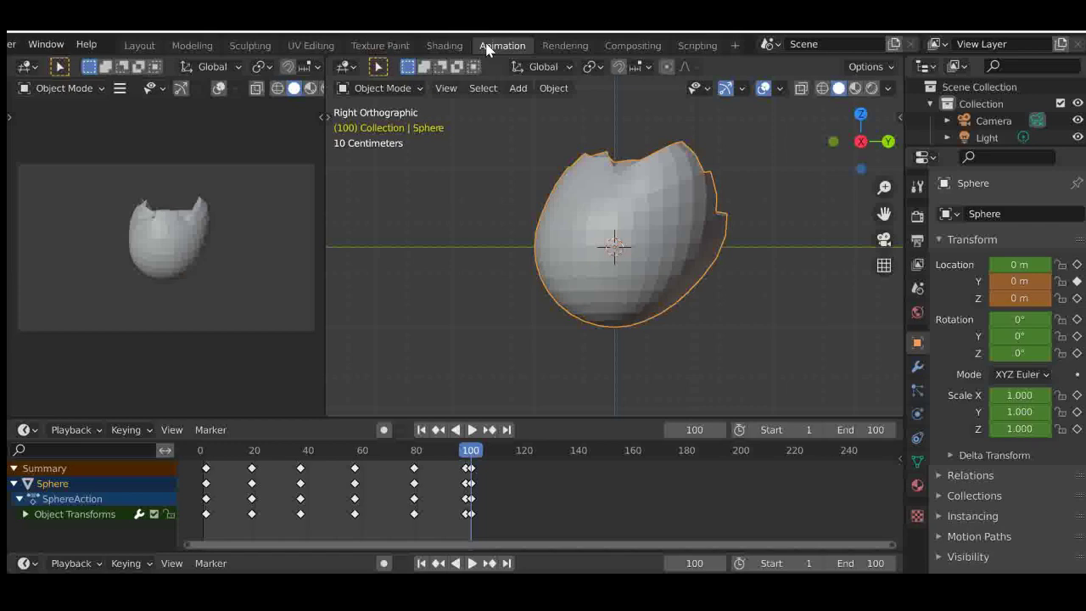
left_click(418, 45)
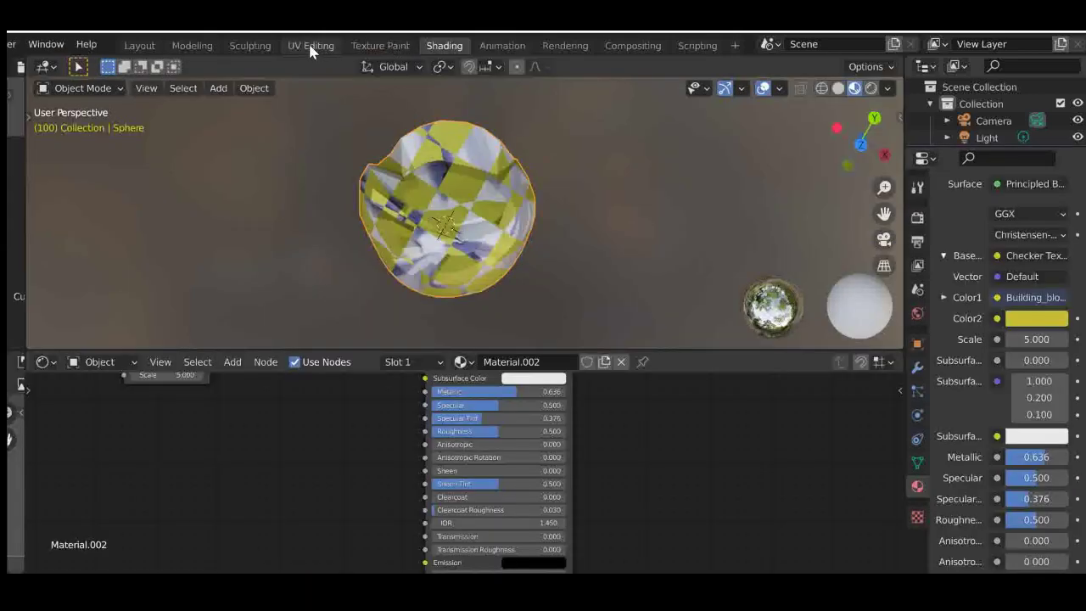
left_click(310, 46)
left_click(250, 47)
left_click(193, 47)
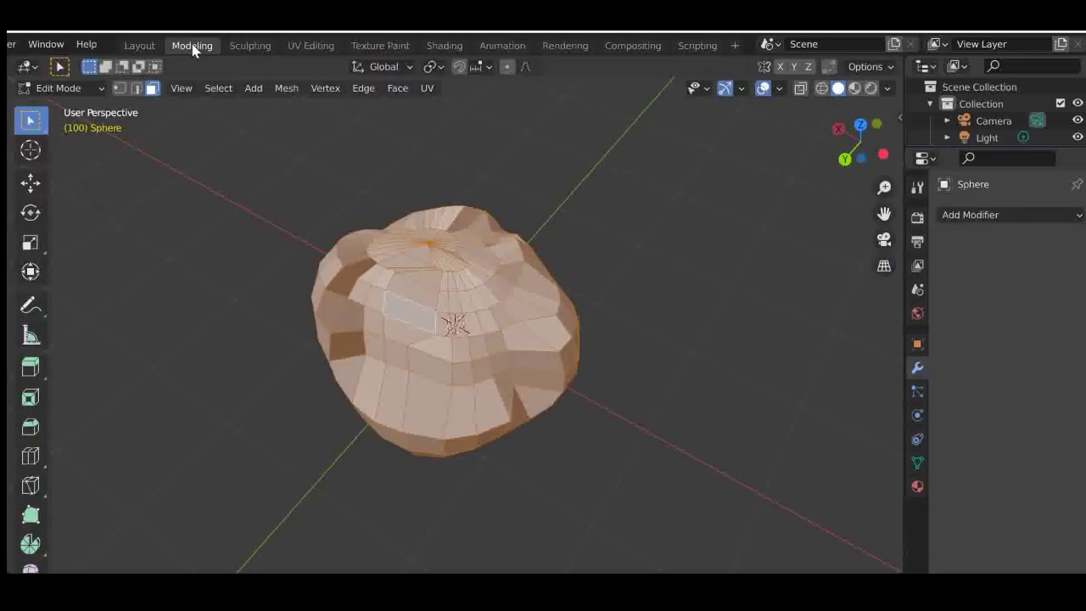
left_click(146, 47)
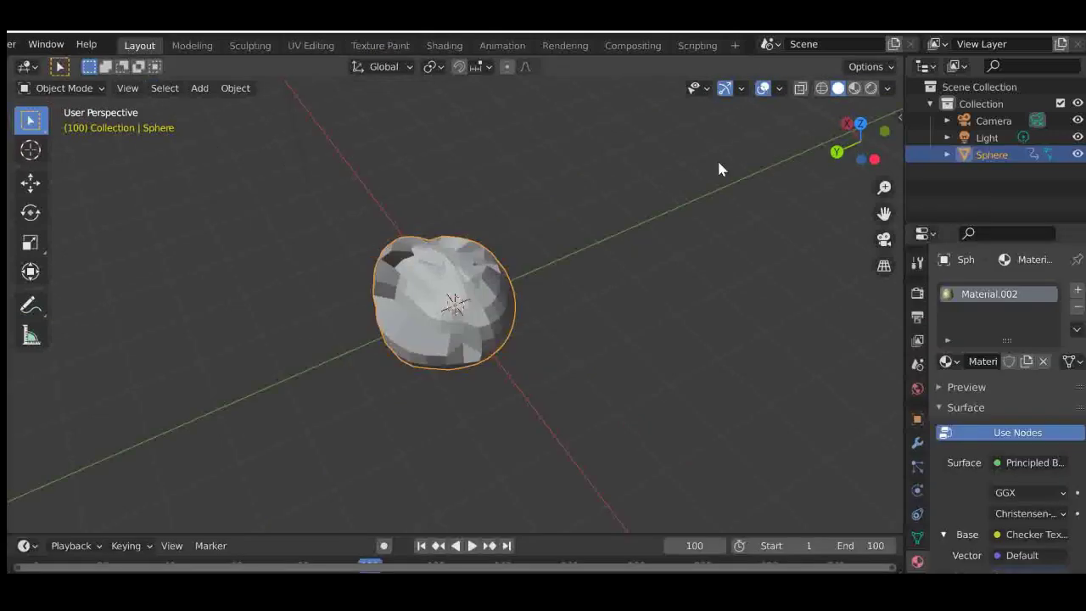
- View the sphere through the scene camera and enlarge the timeline area so its keyframes can be seen
left_click_drag(861, 142, 865, 213)
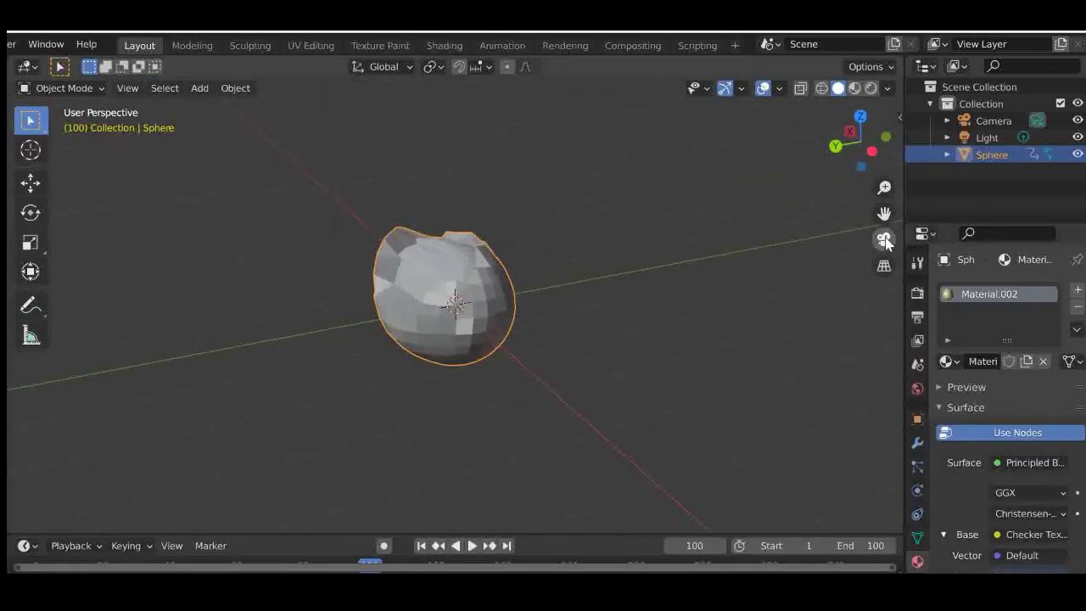
left_click(884, 240)
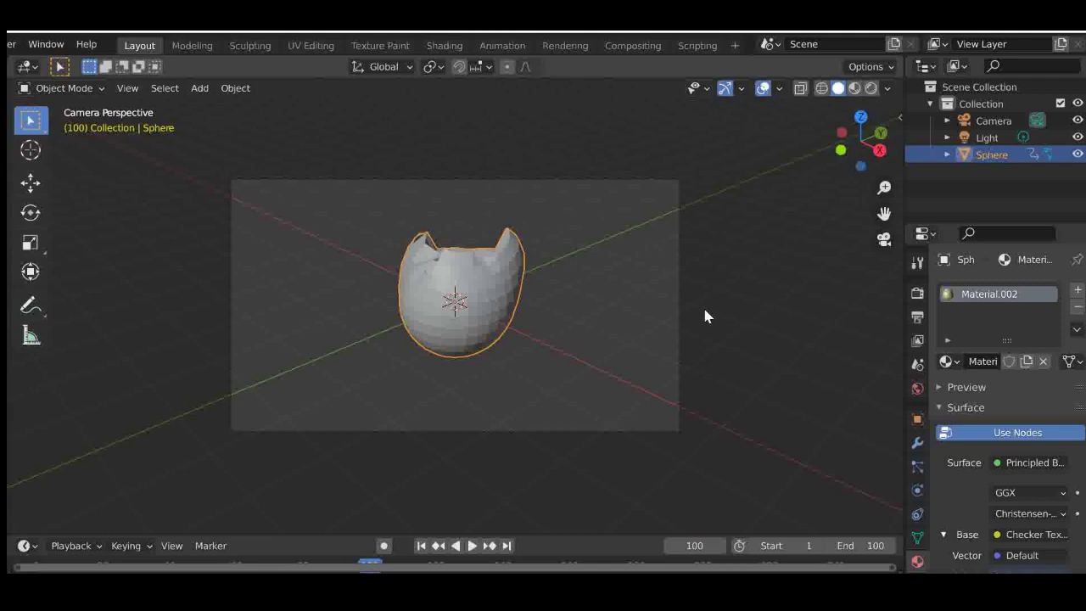
left_click_drag(591, 533, 591, 465)
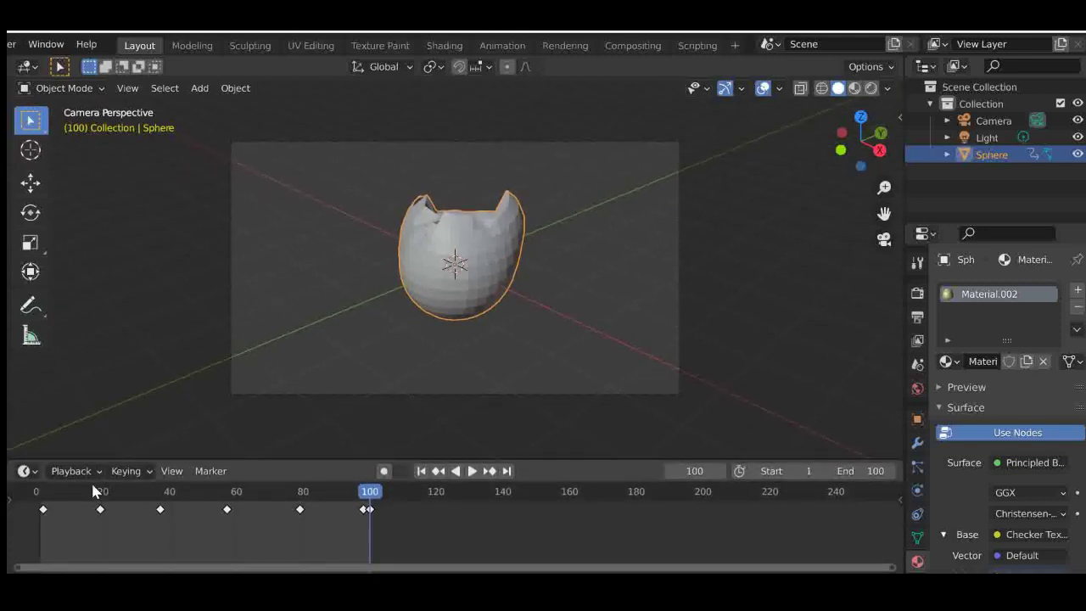
- Play the sphere's animation from frame 0 in the camera view and stop the playback
left_click(36, 493)
key("space")
key("space")
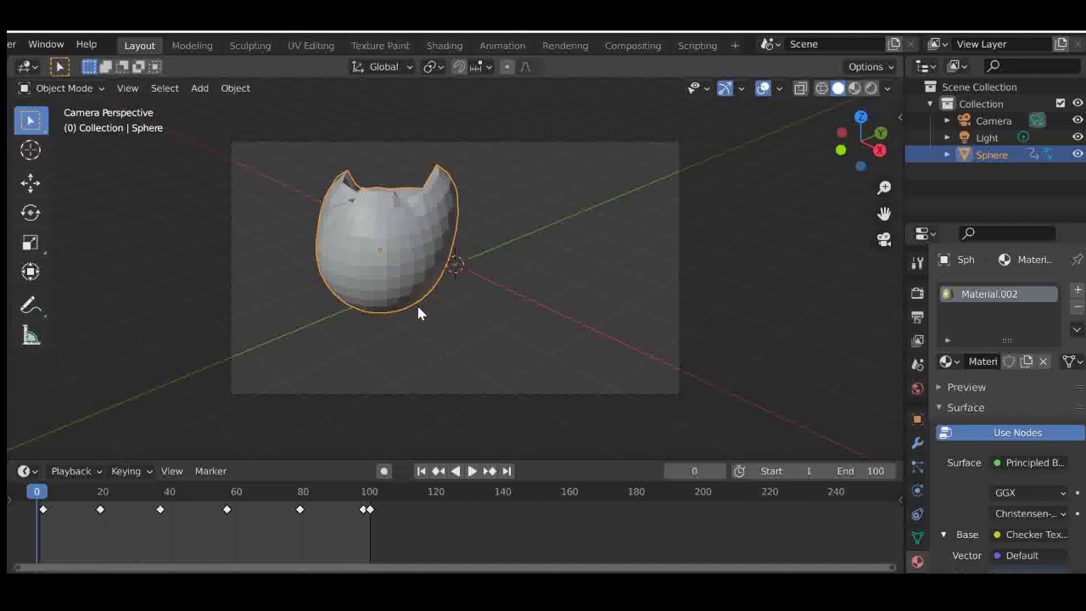
key("space")
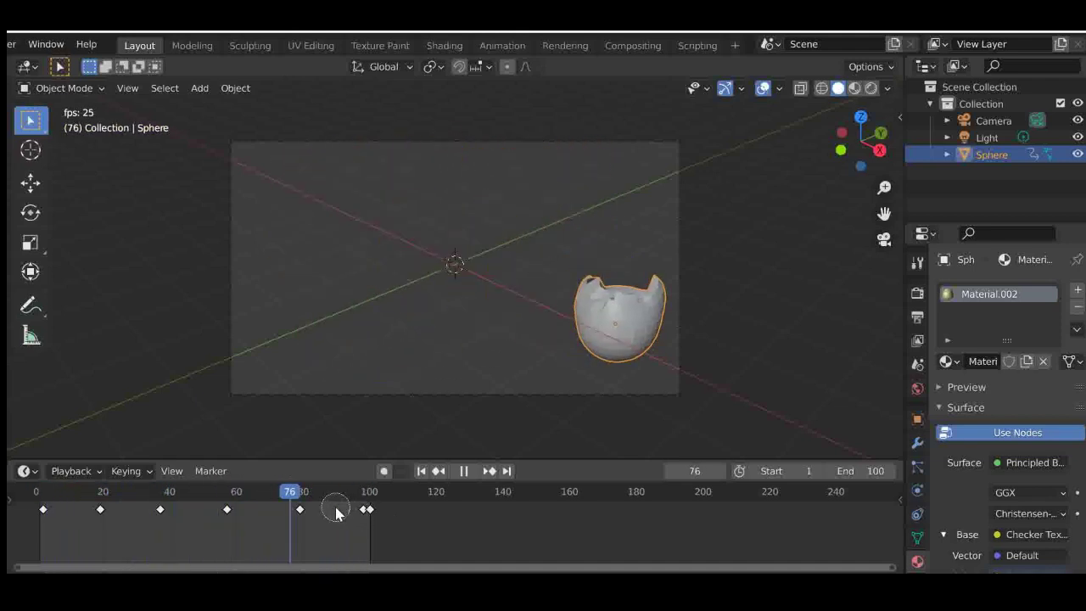
left_click(463, 472)
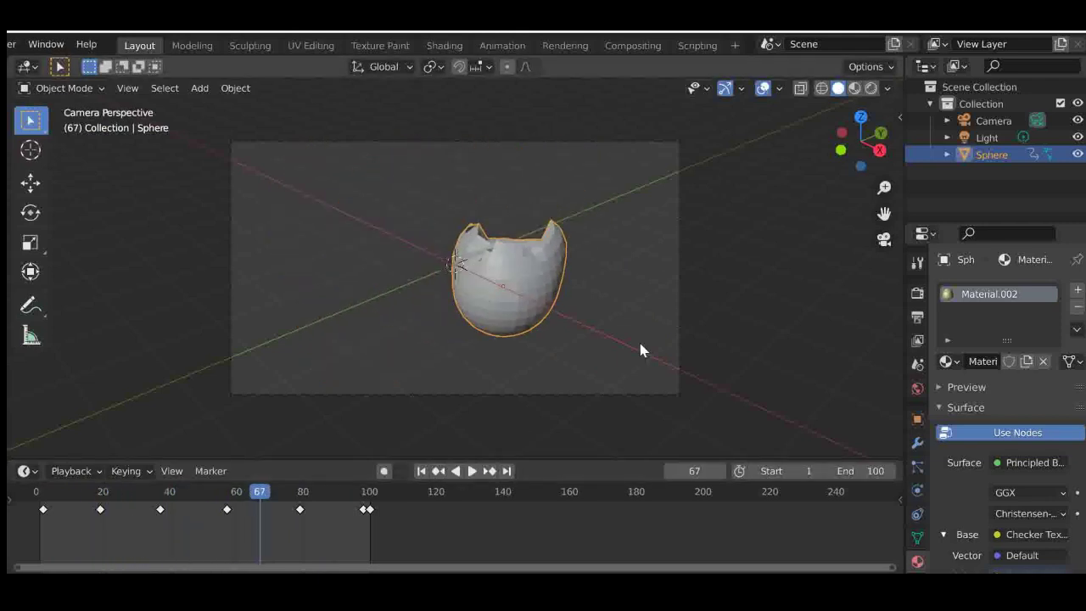
- In the right orthographic view, go to frame 99 and delete the sphere's first keyframe
left_click(879, 149)
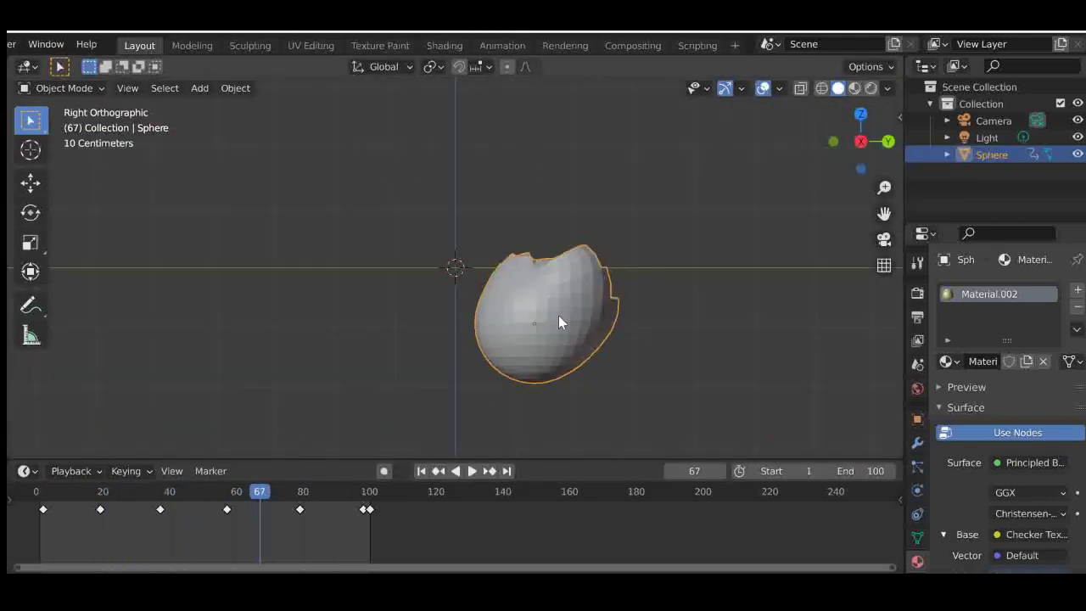
left_click_drag(370, 495, 367, 496)
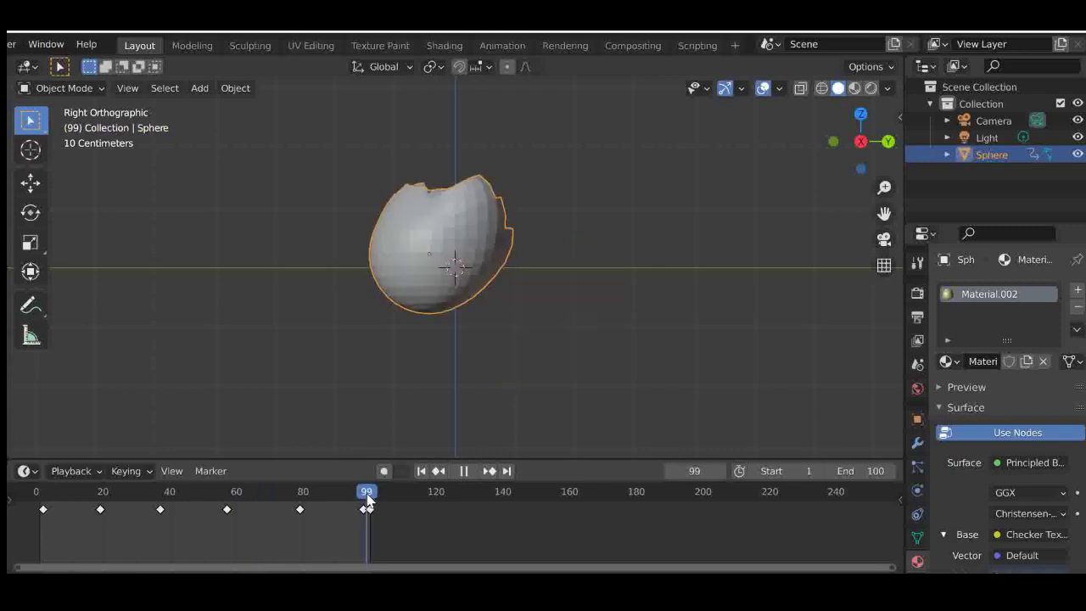
left_click(369, 509)
key("x")
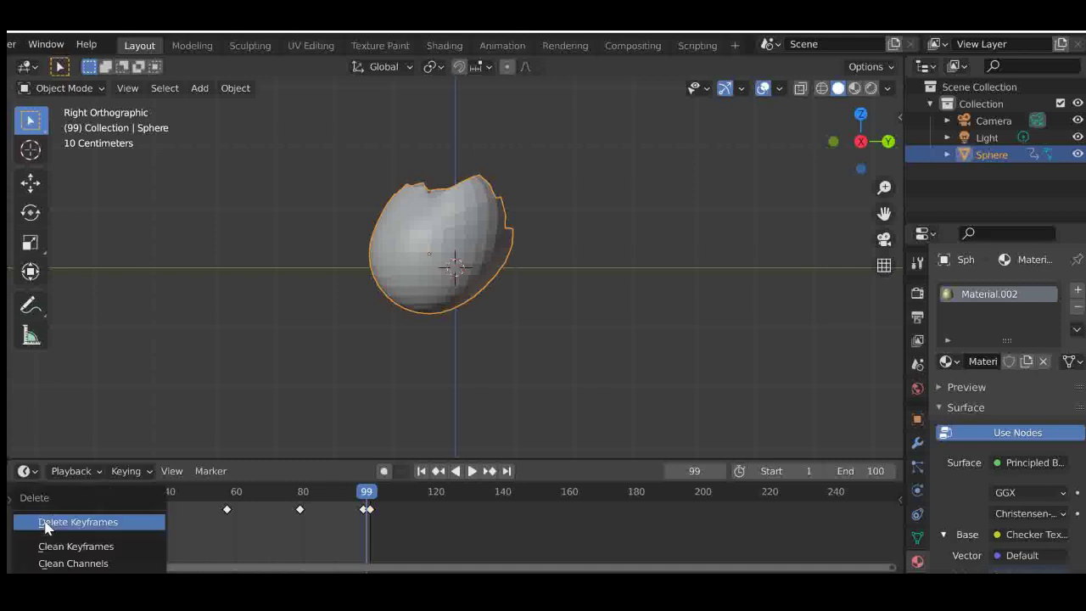
left_click(43, 518)
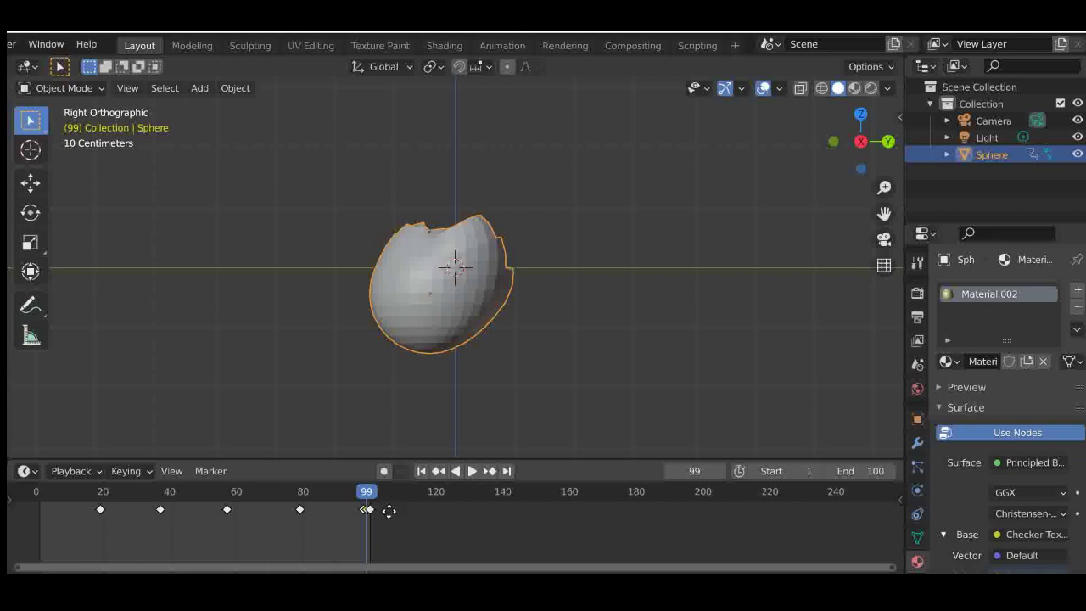
- Move the selected keyframe from frame 99 to frame 1 and play the animation to check the motion
key("g")
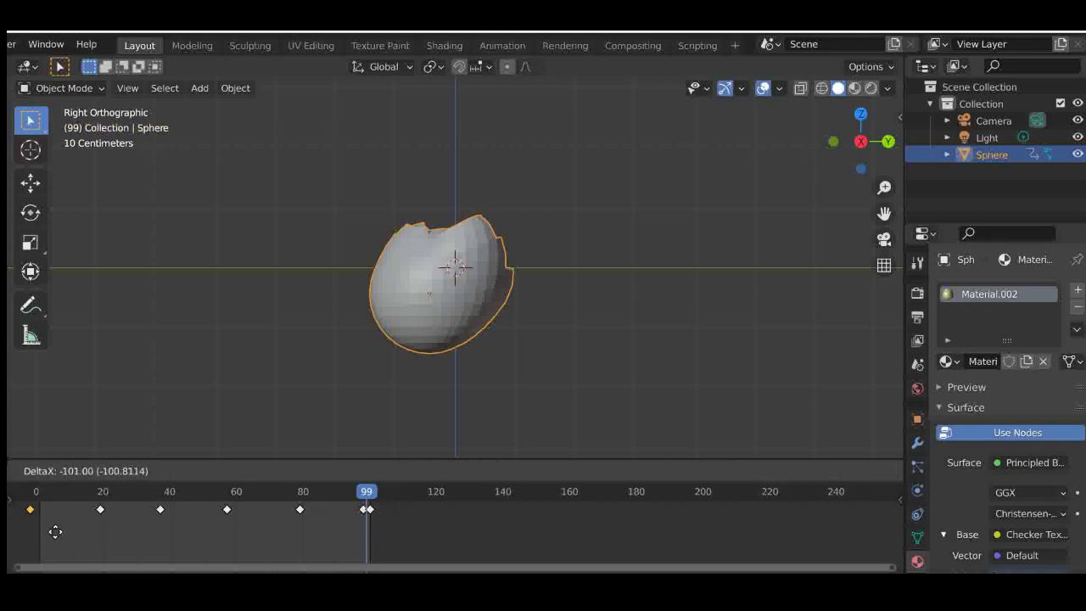
left_click(67, 532)
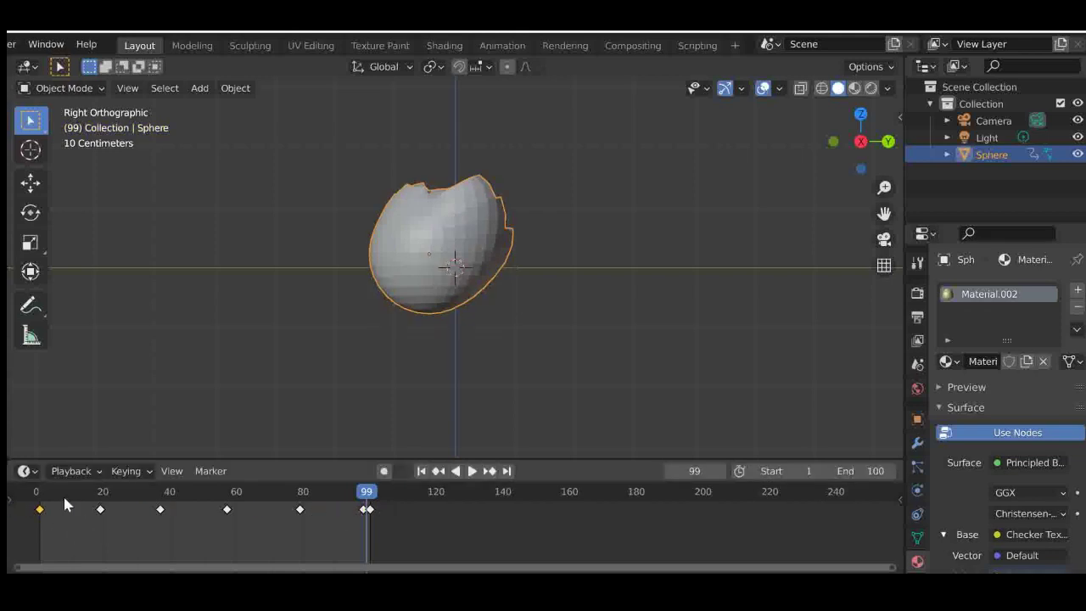
key("space")
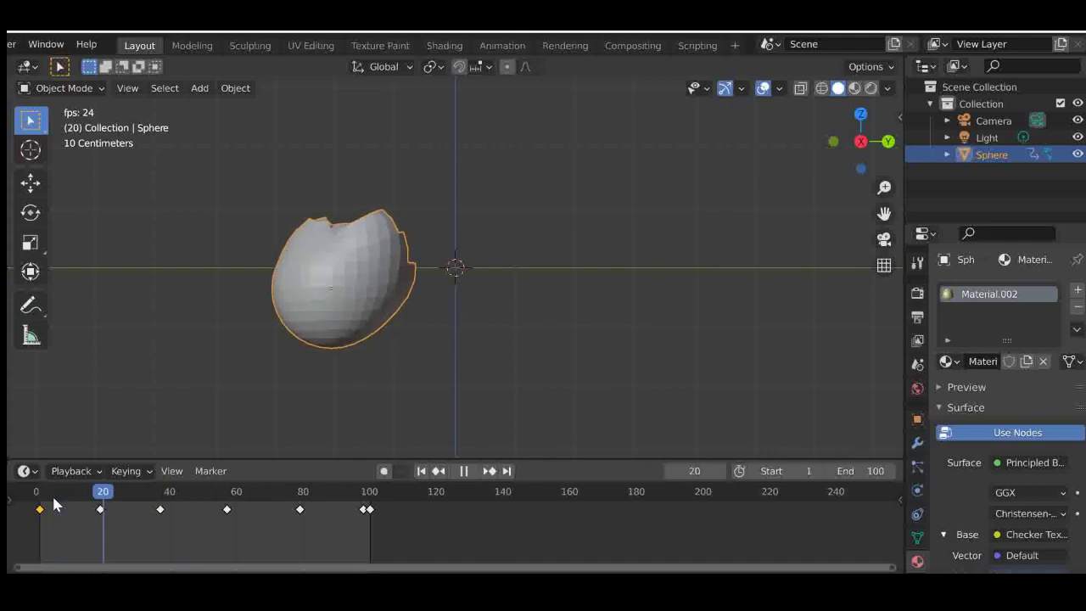
key("space")
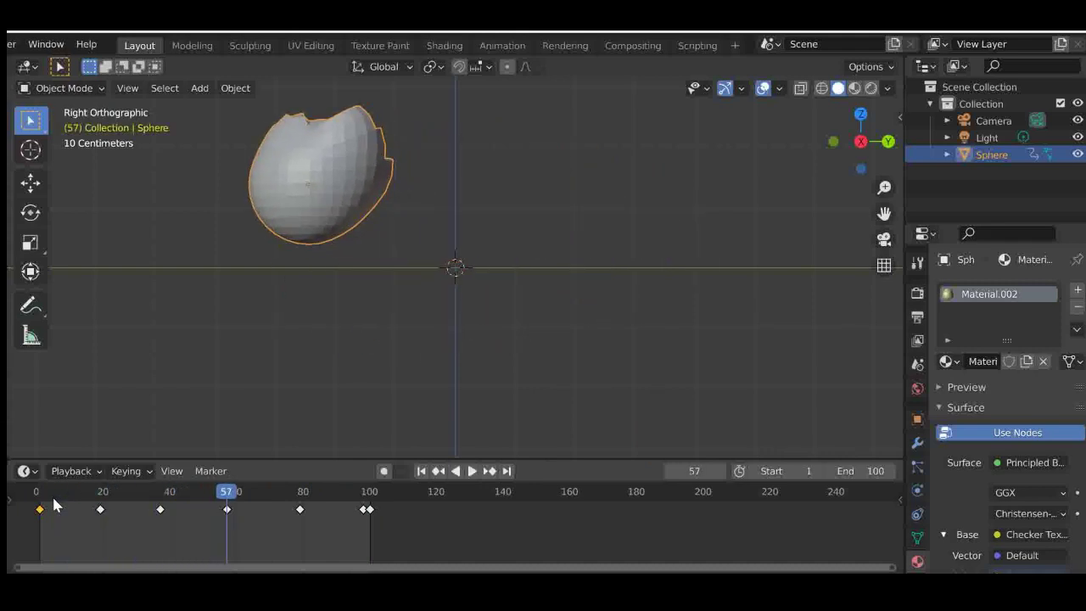